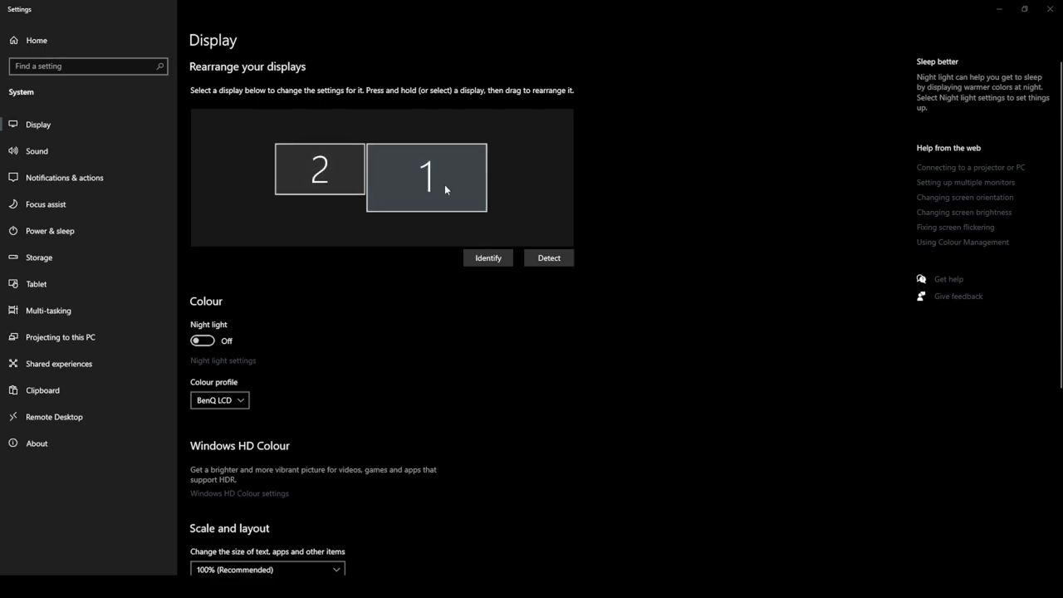
- Review the resolution, scaling and layout settings of display 1 and display 2 in Windows Settings
{"action": "scroll", "coordinate": [435, 190], "scroll_direction": "down", "scroll_amount": 3}
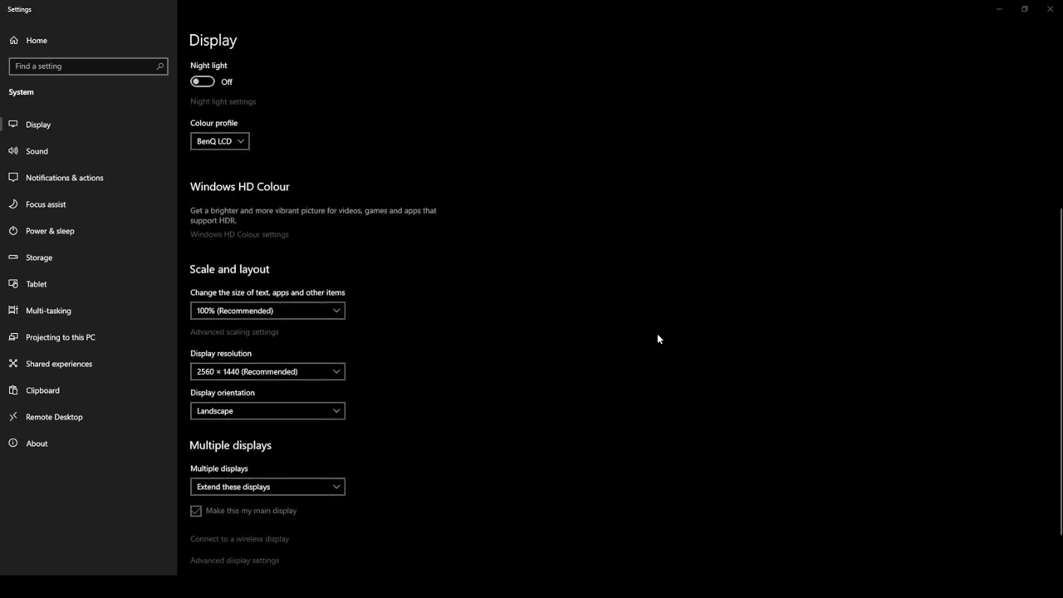
{"action": "scroll", "coordinate": [643, 321], "scroll_direction": "up", "scroll_amount": 3}
{"action": "left_click", "coordinate": [295, 161]}
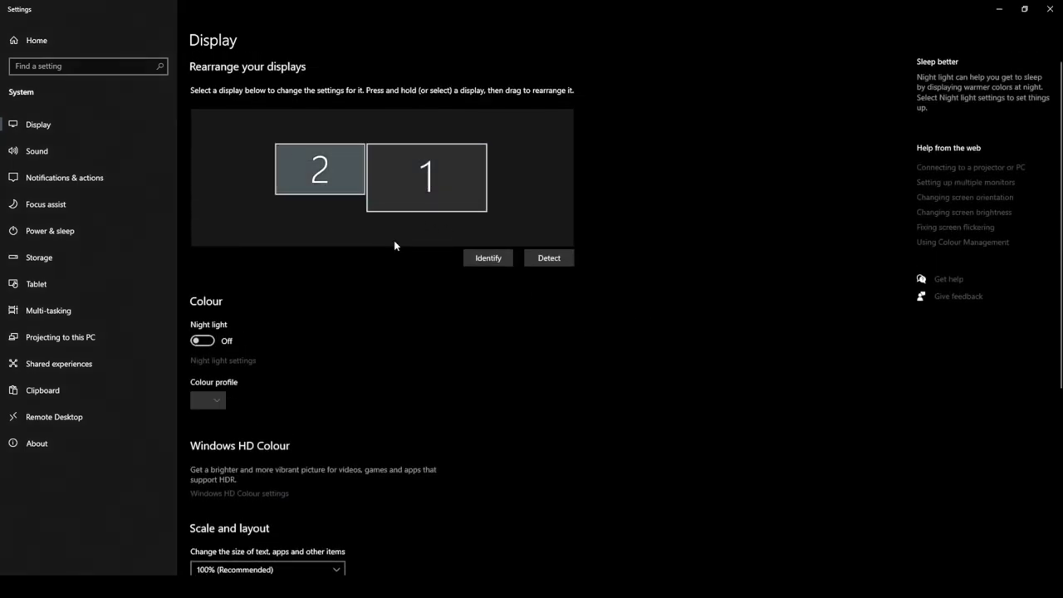
{"action": "scroll", "coordinate": [540, 327], "scroll_direction": "down", "scroll_amount": 3}
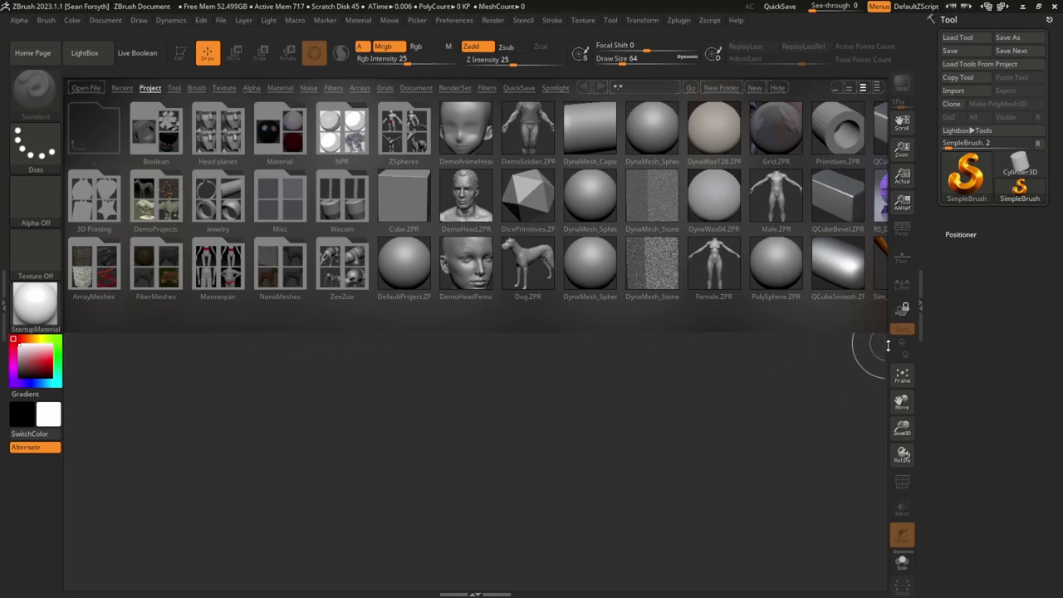
- Switch to ZBrush, shrink the LightBox thumbnails and set the project browser to two rows
{"action": "mouse_move", "coordinate": [888, 344]}
{"action": "left_mouse_down", "text": "ctrl"}
{"action": "mouse_move", "coordinate": [888, 308]}
{"action": "mouse_move", "coordinate": [893, 347]}
{"action": "left_mouse_up", "text": "ctrl"}
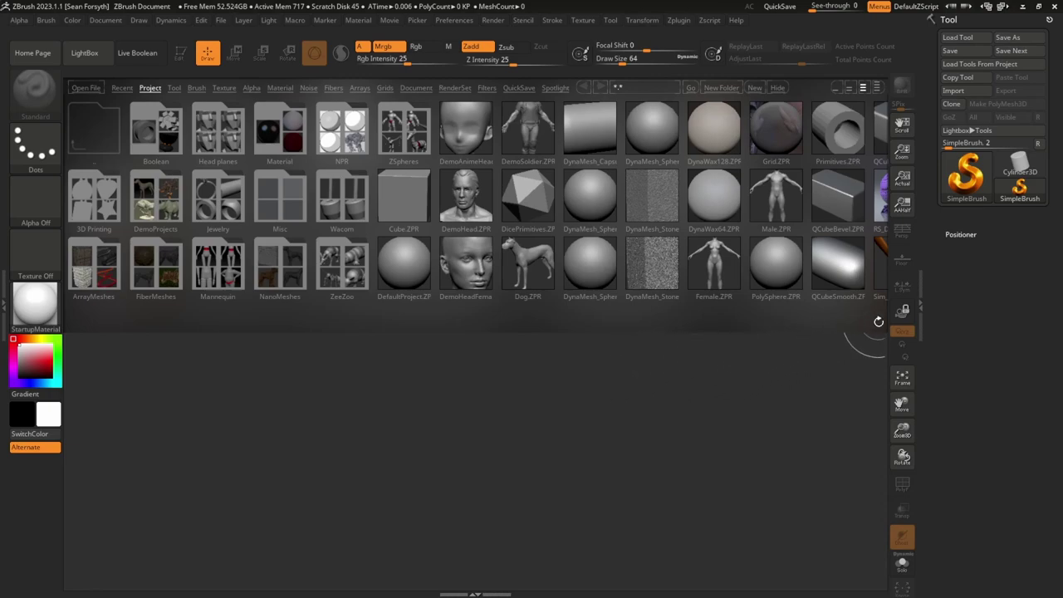
{"action": "left_click_drag", "start_coordinate": [876, 322], "coordinate": [785, 269]}
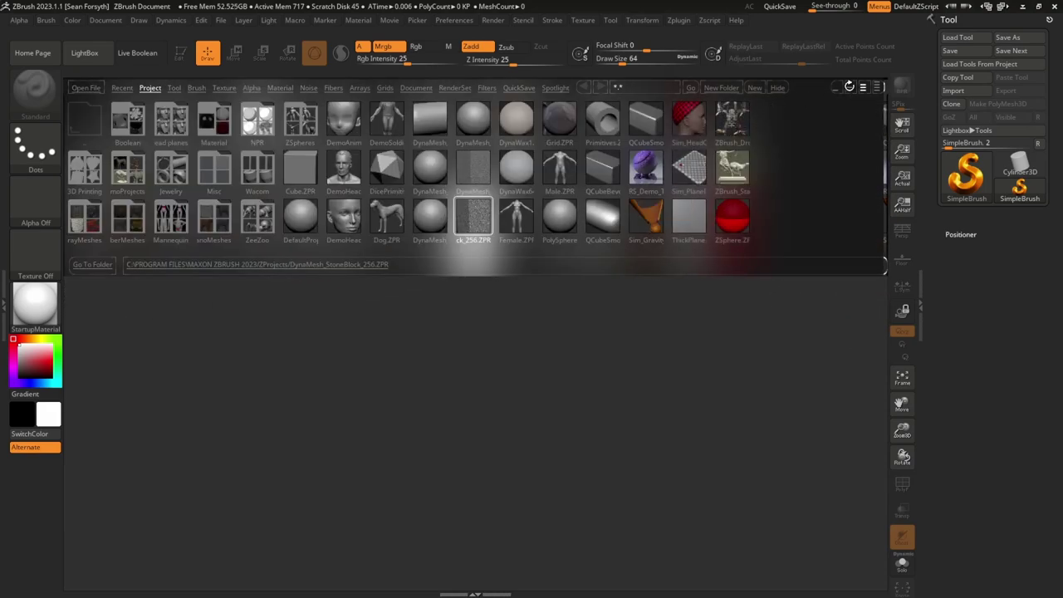
{"action": "left_click", "coordinate": [848, 87]}
{"action": "left_click", "coordinate": [835, 87]}
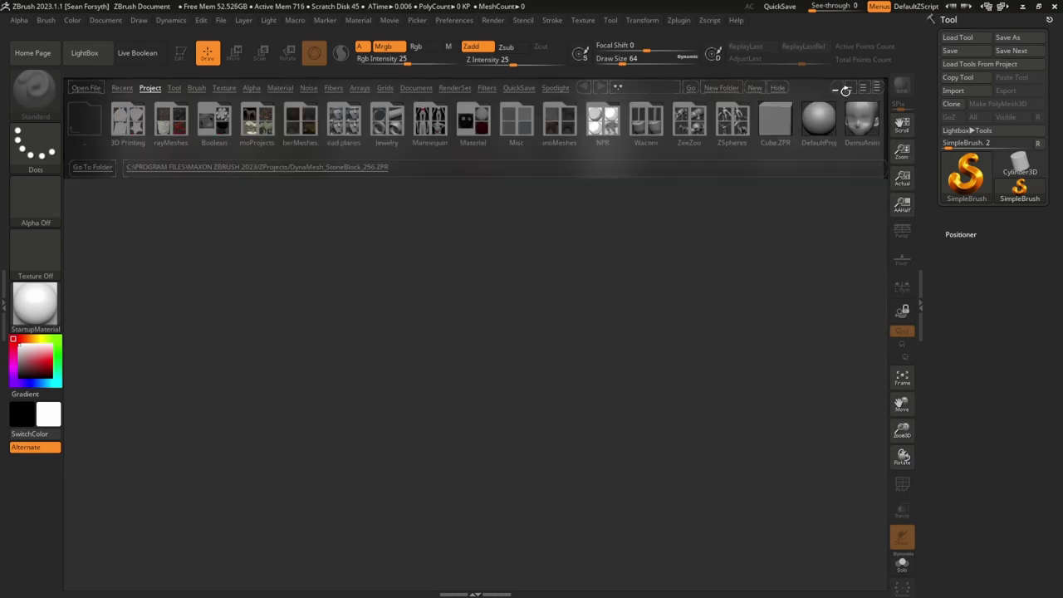
{"action": "left_click", "coordinate": [845, 89]}
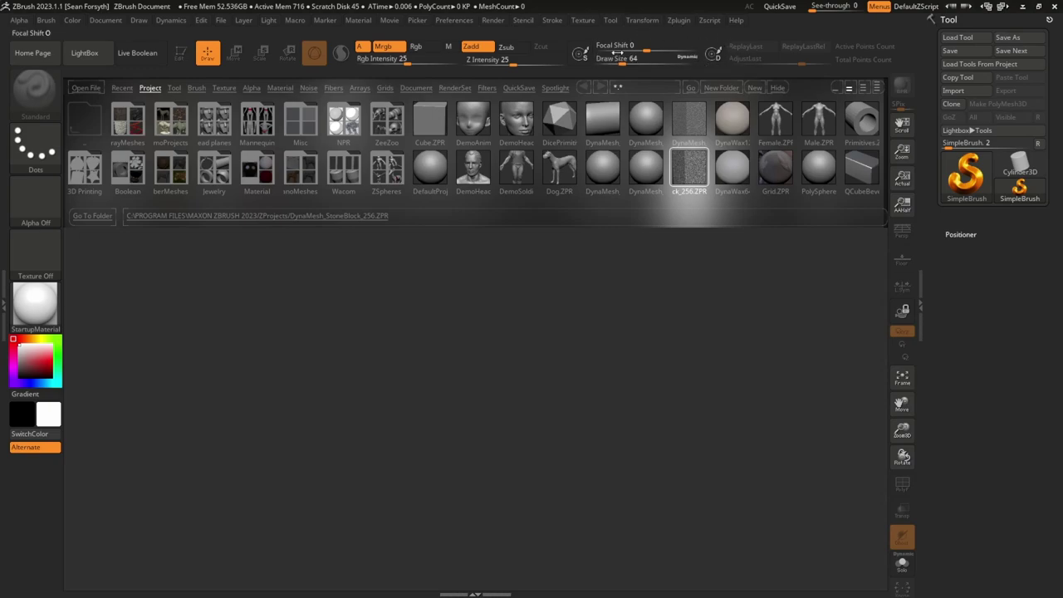
- Reduce the Buttons Size in the UI interface preferences to 42
{"action": "left_click", "coordinate": [455, 20]}
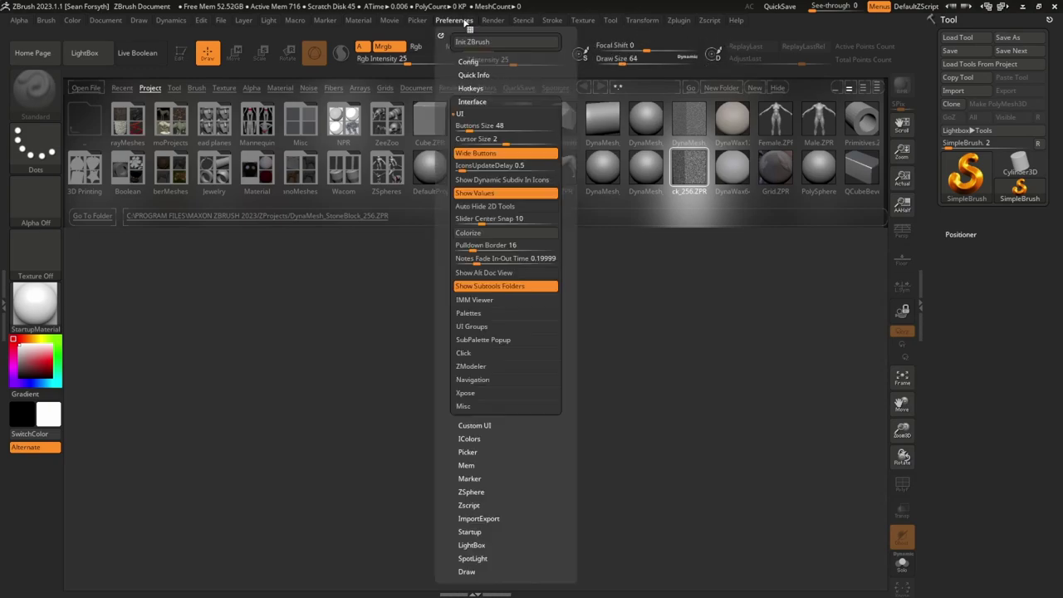
{"action": "left_click", "coordinate": [468, 102]}
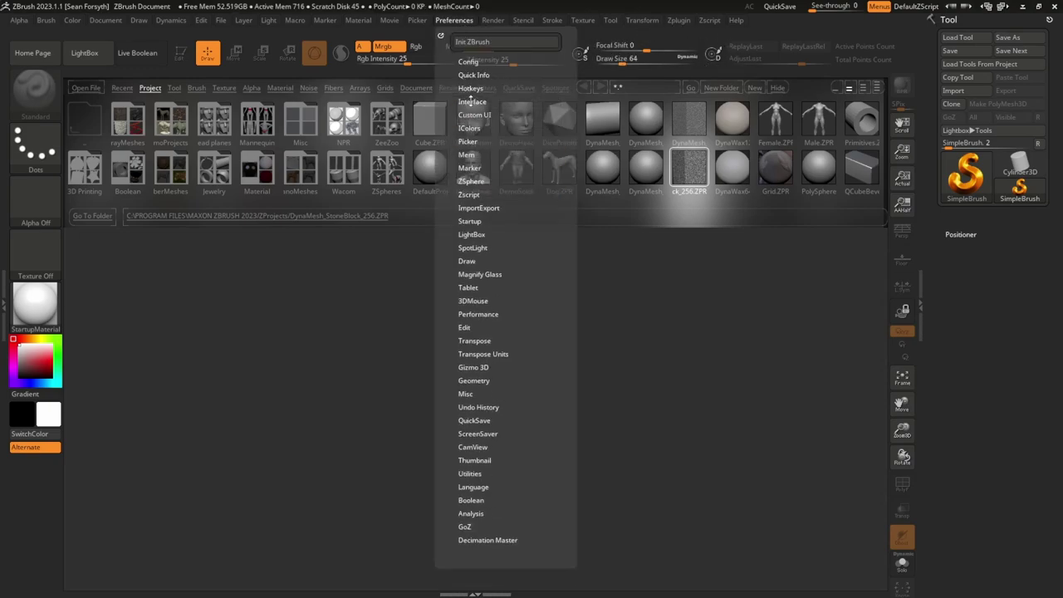
{"action": "left_click", "coordinate": [470, 100]}
{"action": "left_click", "coordinate": [463, 114]}
{"action": "left_click", "coordinate": [464, 114]}
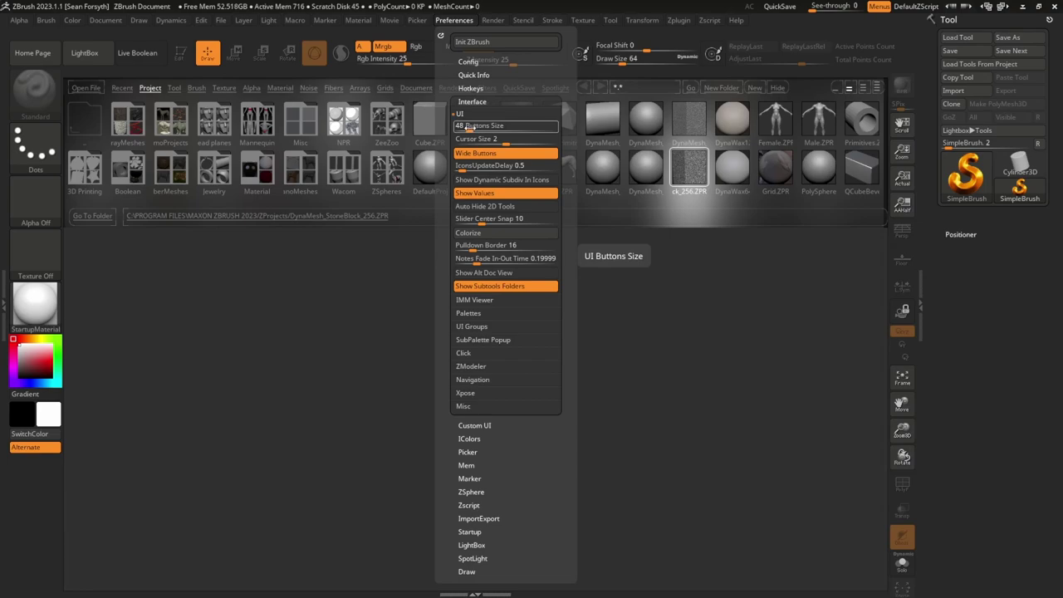
{"action": "left_click_drag", "start_coordinate": [465, 126], "coordinate": [461, 129]}
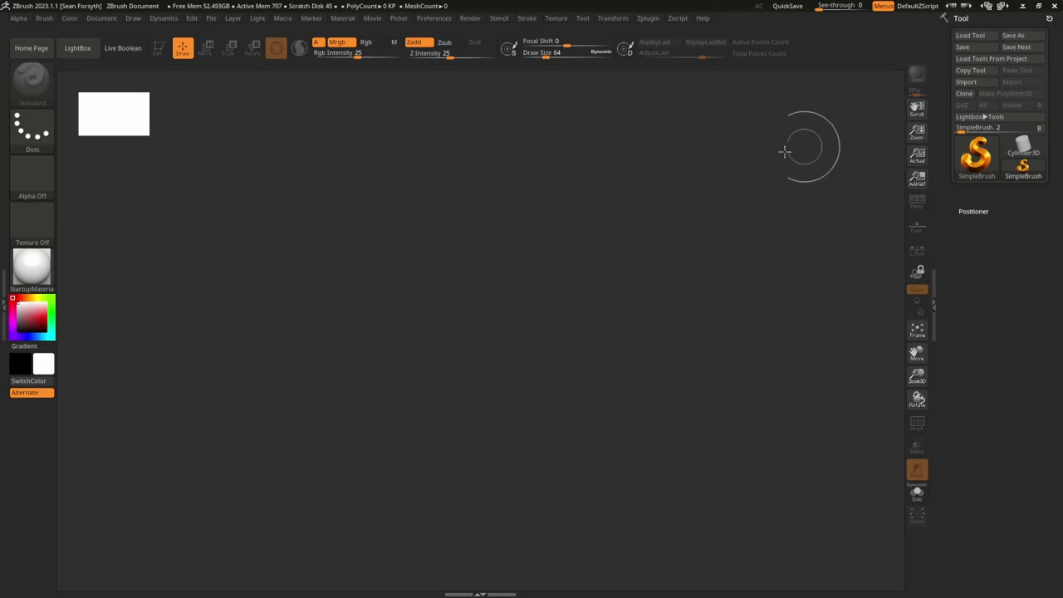
- Lower the Buttons Size in the UI interface preferences further, to 38
{"action": "left_click", "coordinate": [440, 20]}
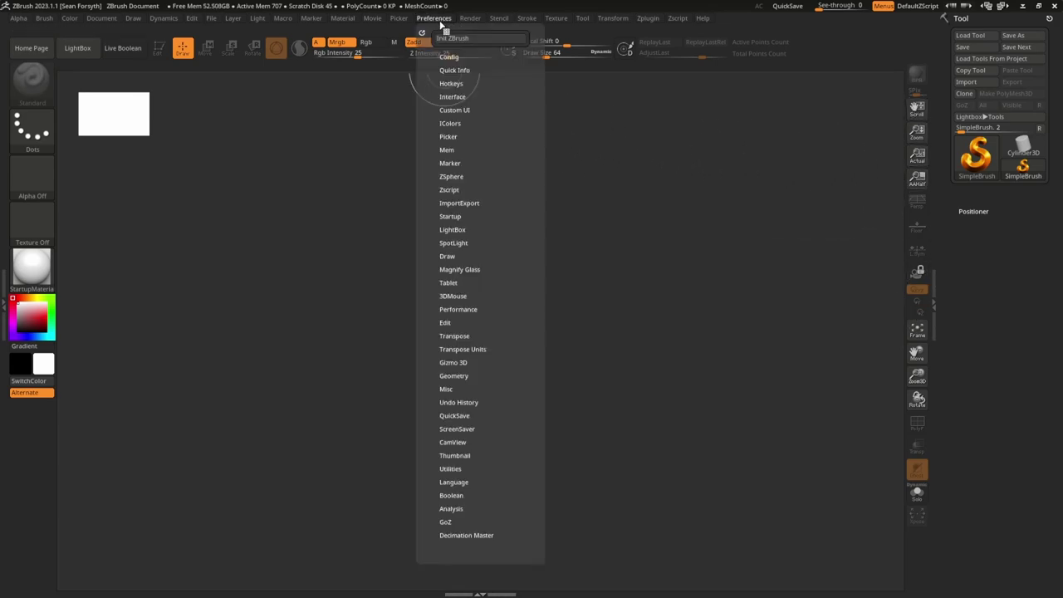
{"action": "left_click", "coordinate": [452, 97]}
{"action": "left_click", "coordinate": [440, 118]}
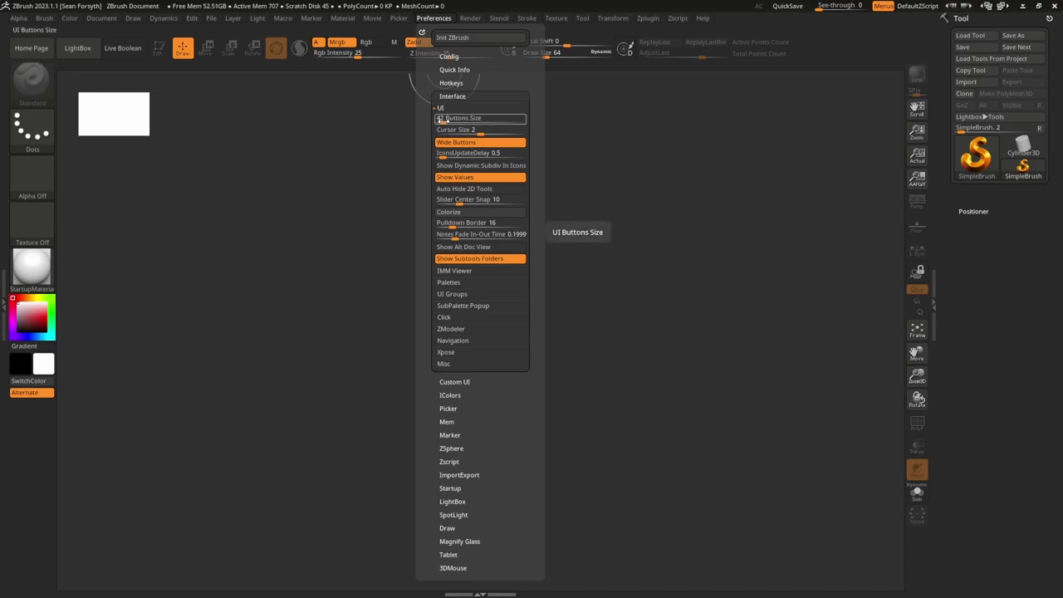
{"action": "type", "text": "40"}
{"action": "key", "text": "Return"}
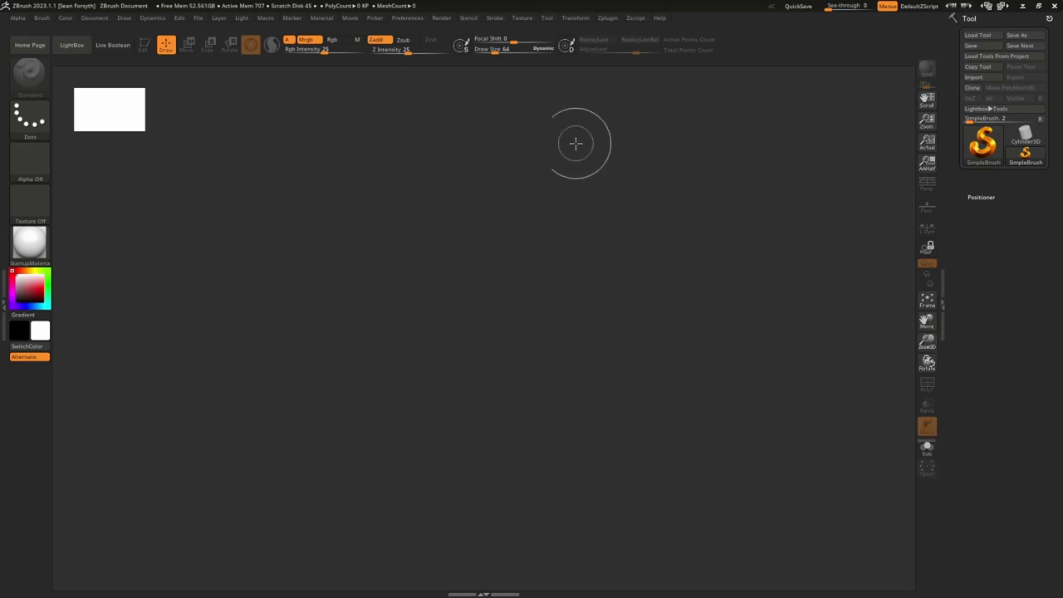
- Turn off Wide Buttons in the UI interface preferences
{"action": "left_click", "coordinate": [411, 18]}
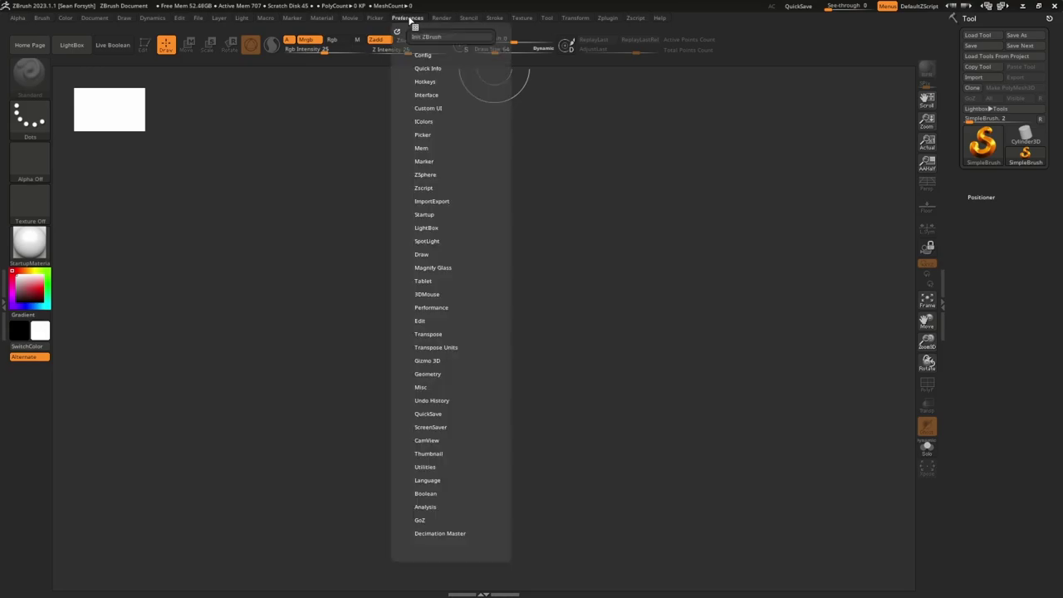
{"action": "left_click", "coordinate": [426, 94]}
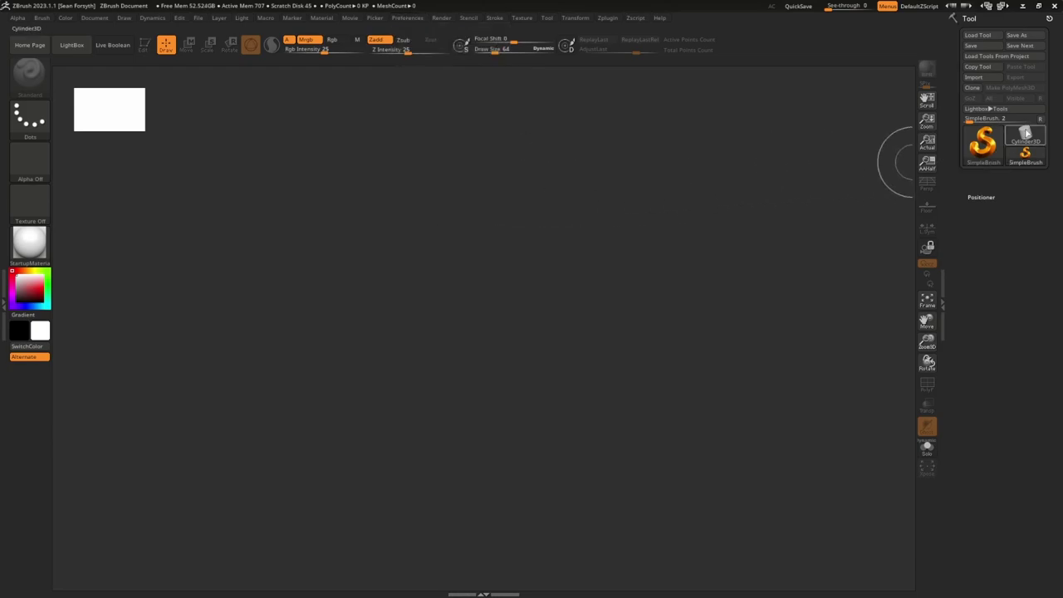
{"action": "left_click", "coordinate": [415, 17]}
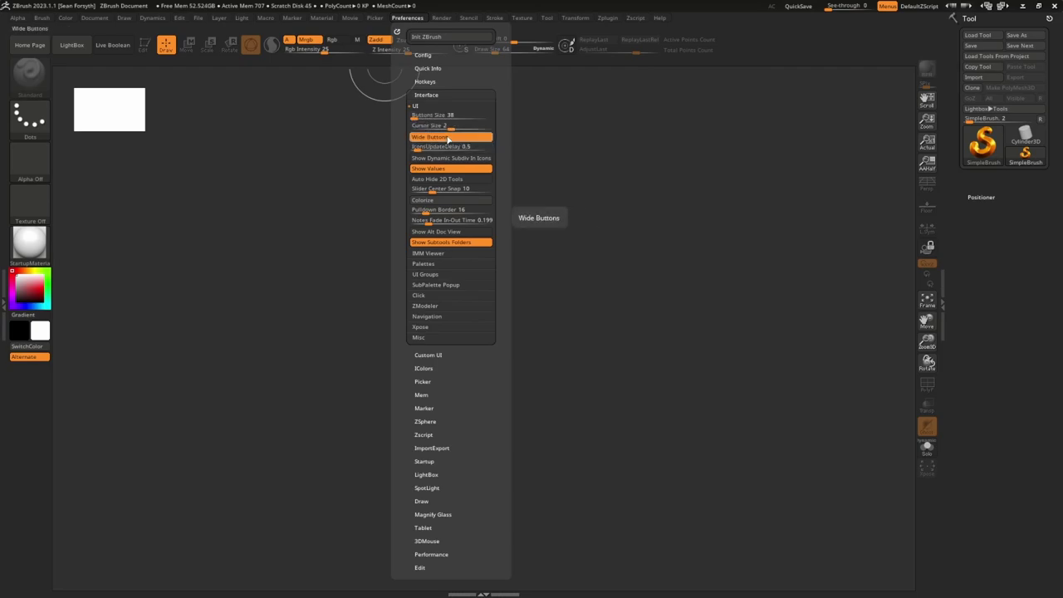
{"action": "left_click", "coordinate": [448, 137]}
{"action": "left_click", "coordinate": [447, 140]}
{"action": "left_click", "coordinate": [448, 140]}
{"action": "left_click", "coordinate": [448, 138]}
{"action": "left_click", "coordinate": [449, 138]}
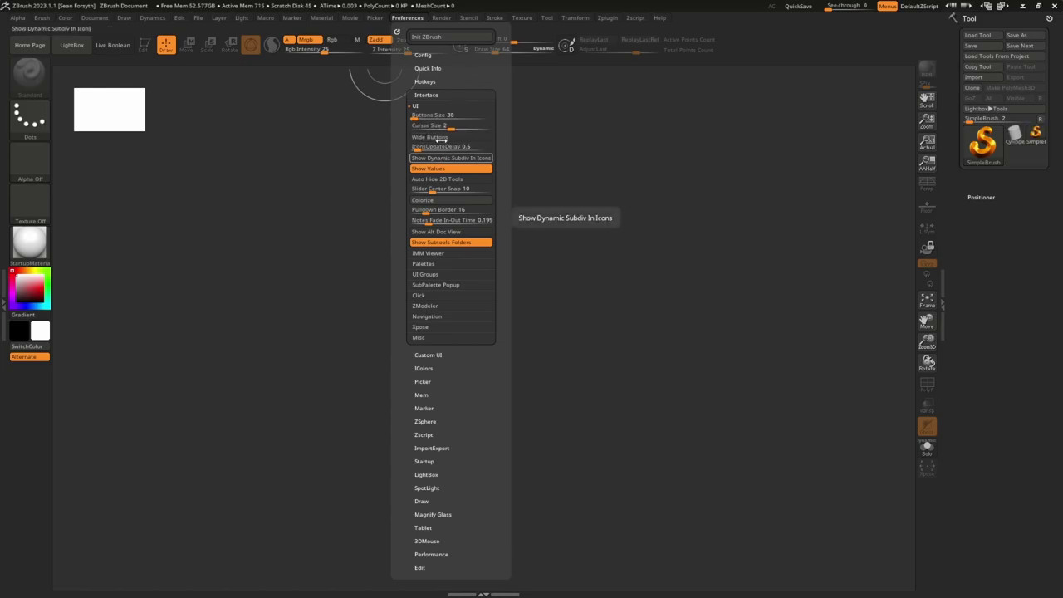
- Enable interface customization and add the Clay and ClayBuildup brushes to the shelf beside the points count readouts
{"action": "left_click", "coordinate": [425, 55]}
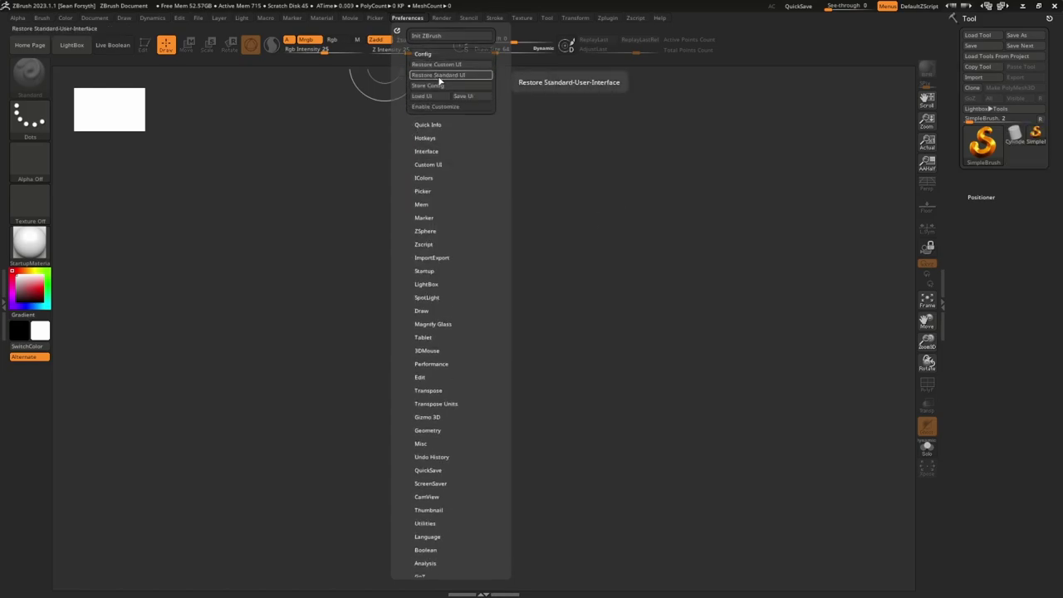
{"action": "left_click", "coordinate": [435, 106]}
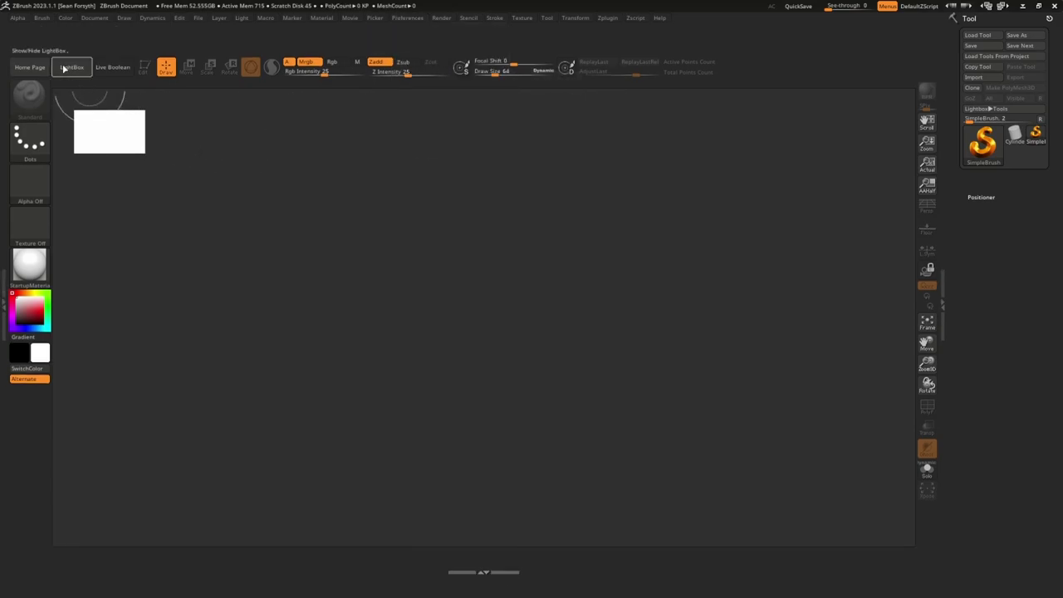
{"action": "left_click", "coordinate": [41, 18]}
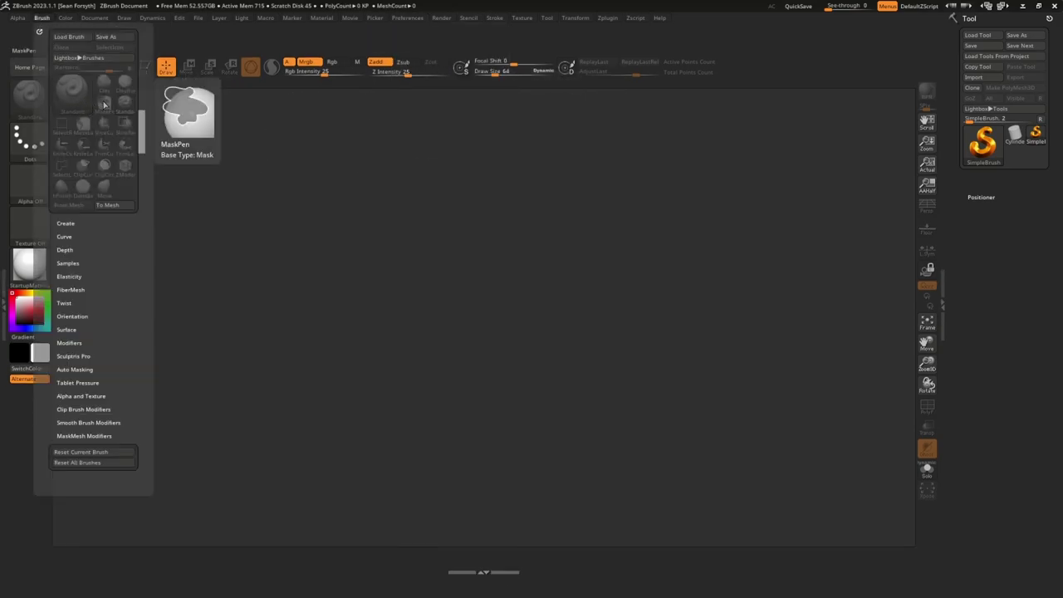
{"action": "mouse_move", "coordinate": [105, 88]}
{"action": "left_mouse_down", "text": "ctrl+alt"}
{"action": "mouse_move", "coordinate": [713, 58]}
{"action": "mouse_move", "coordinate": [731, 73]}
{"action": "left_mouse_up", "text": "ctrl+alt"}
{"action": "left_click", "coordinate": [42, 19]}
{"action": "mouse_move", "coordinate": [126, 88]}
{"action": "left_mouse_down", "text": "ctrl+alt"}
{"action": "mouse_move", "coordinate": [580, 49]}
{"action": "mouse_move", "coordinate": [717, 58]}
{"action": "mouse_move", "coordinate": [752, 71]}
{"action": "left_mouse_up", "text": "ctrl+alt"}
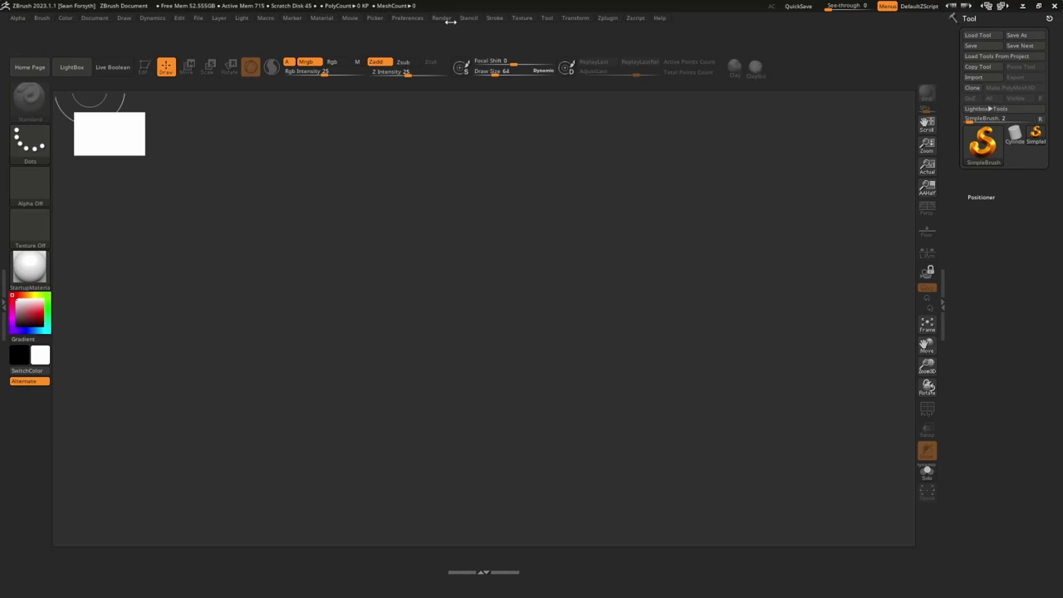
- Turn Wide Buttons on to check how the Clay and ClayBuildup shelf icons look, and turn it off again
{"action": "left_click", "coordinate": [409, 18]}
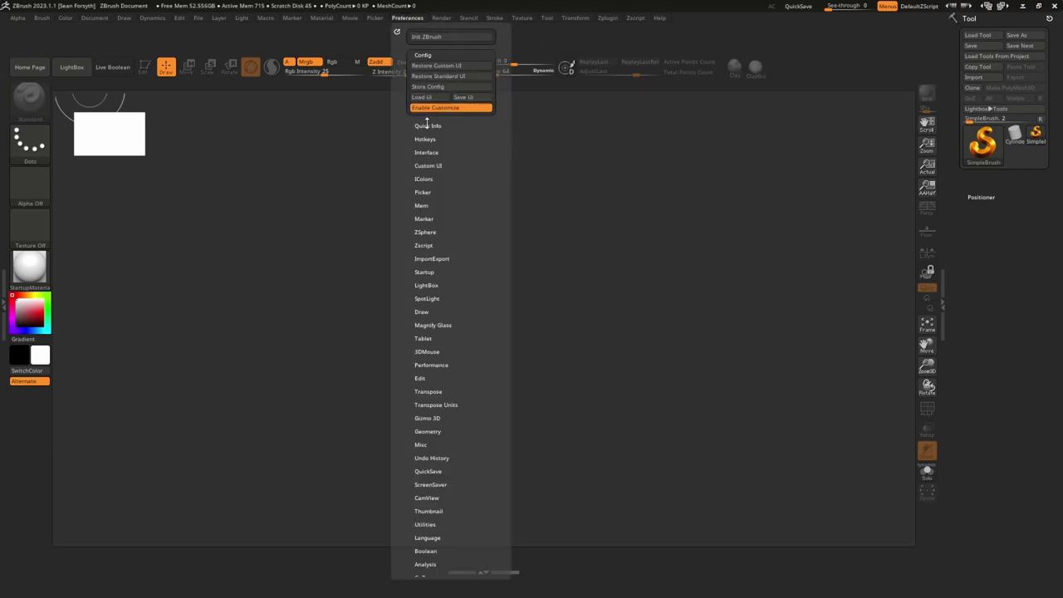
{"action": "left_click", "coordinate": [426, 152]}
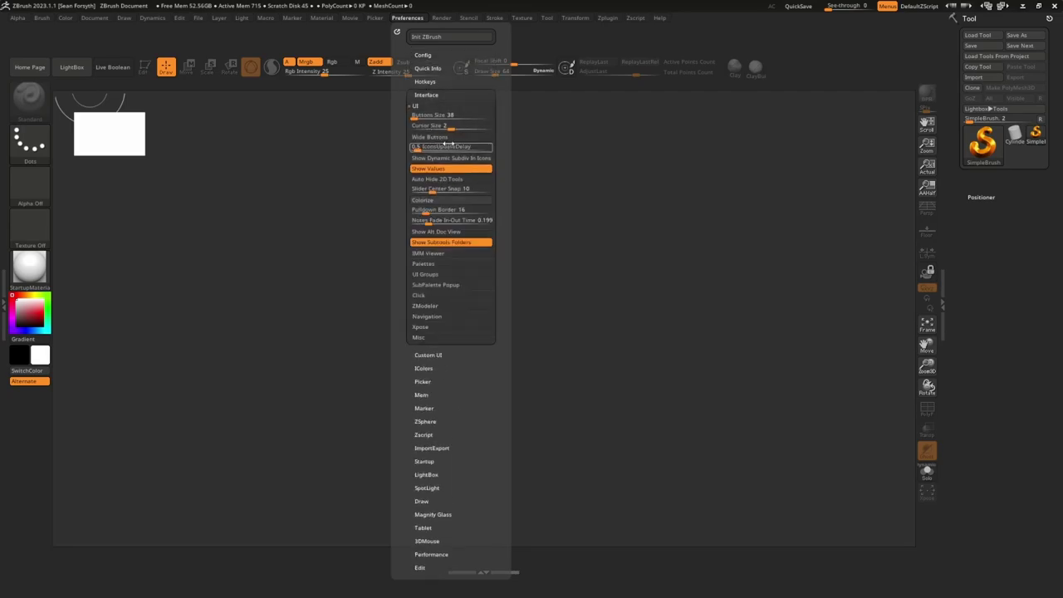
{"action": "left_click", "coordinate": [444, 138]}
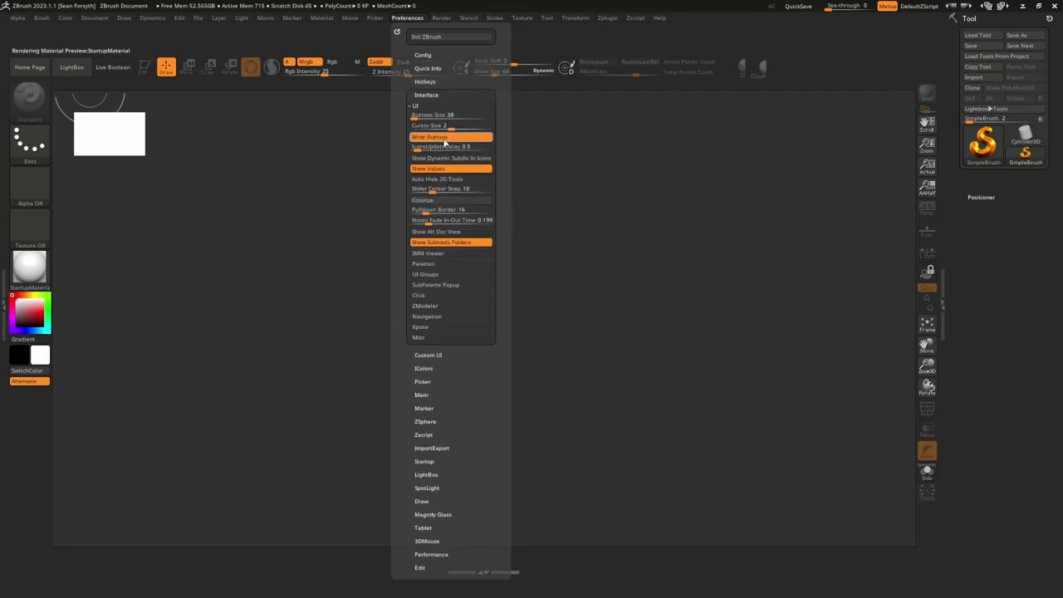
{"action": "left_click", "coordinate": [761, 74]}
{"action": "left_click", "coordinate": [758, 74]}
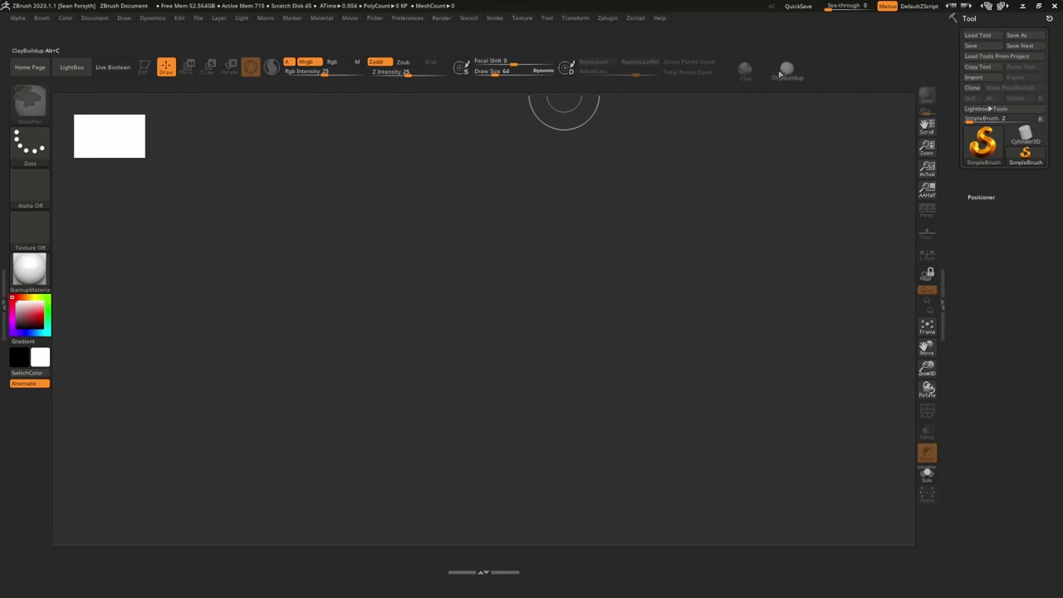
{"action": "left_click", "coordinate": [779, 73]}
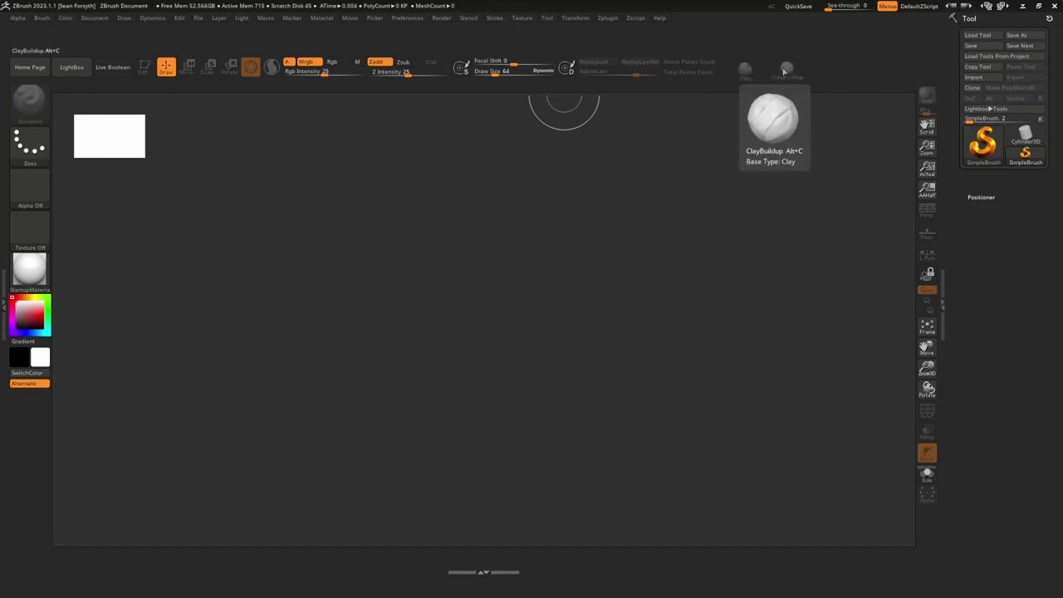
{"action": "left_click", "coordinate": [419, 19]}
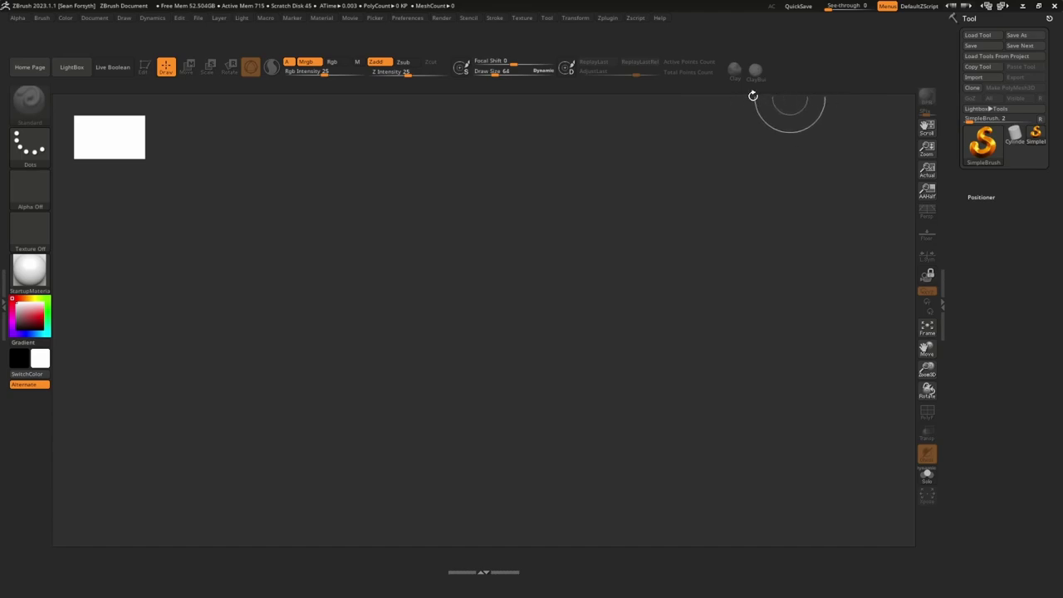
{"action": "left_click", "coordinate": [406, 17]}
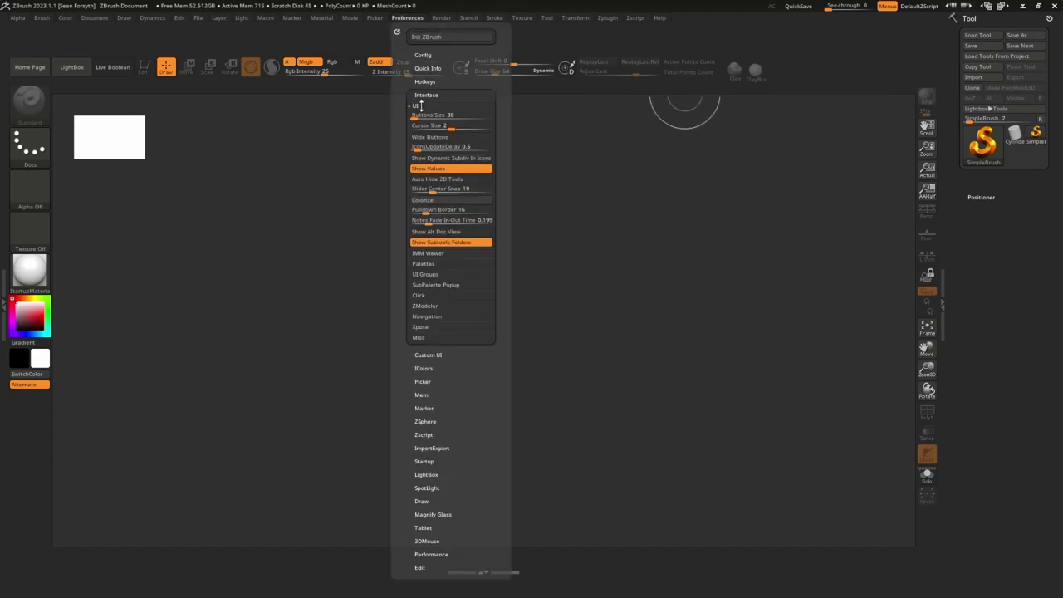
{"action": "left_click", "coordinate": [408, 18]}
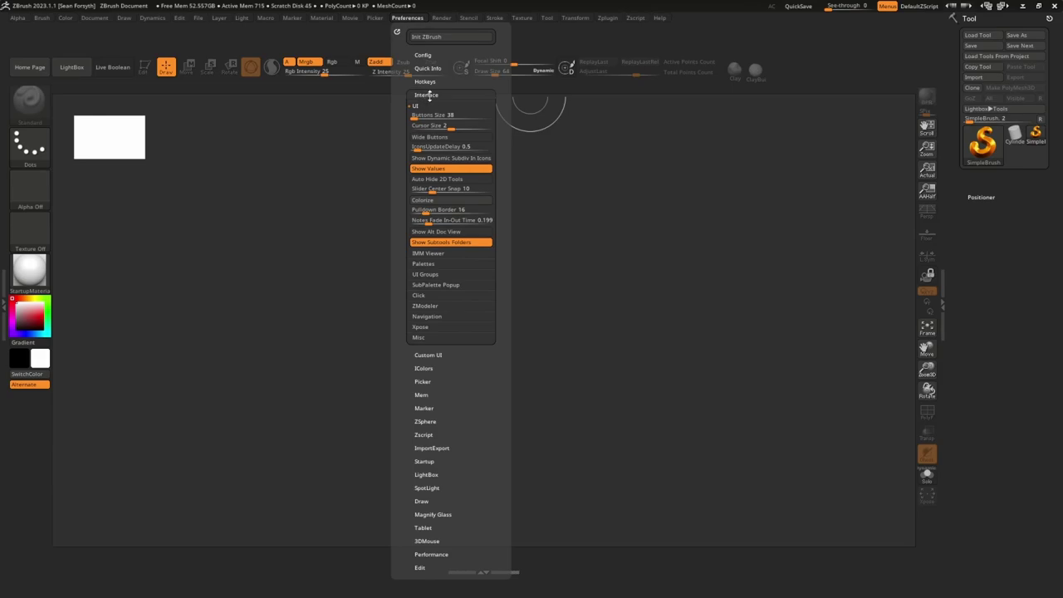
{"action": "left_click", "coordinate": [429, 95]}
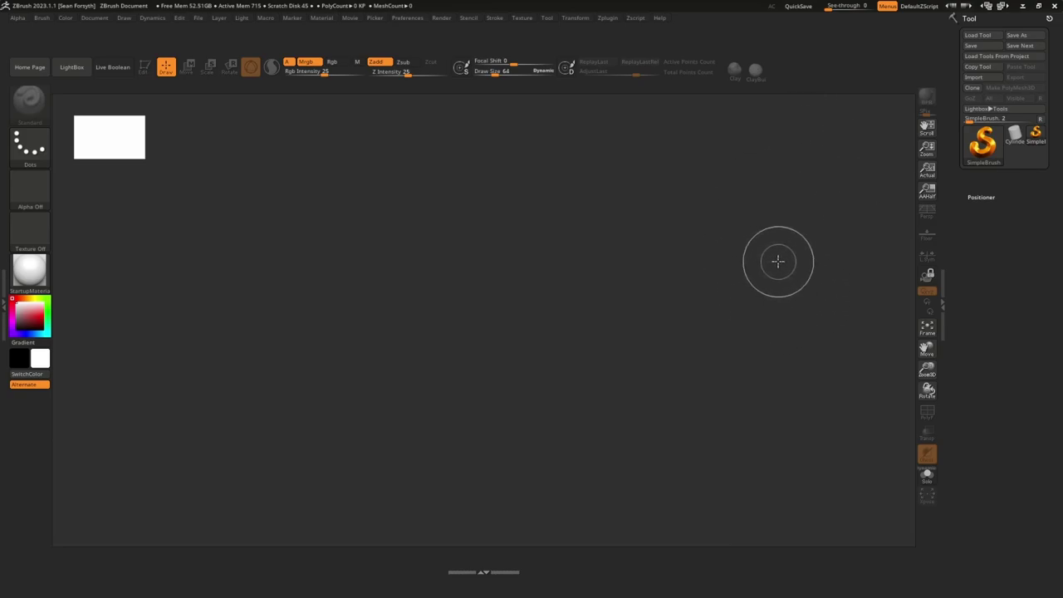
- Place a copy of the Enable Customize switch on the shelf next to the Clay and ClayBuildup brushes
{"action": "left_click", "coordinate": [413, 19]}
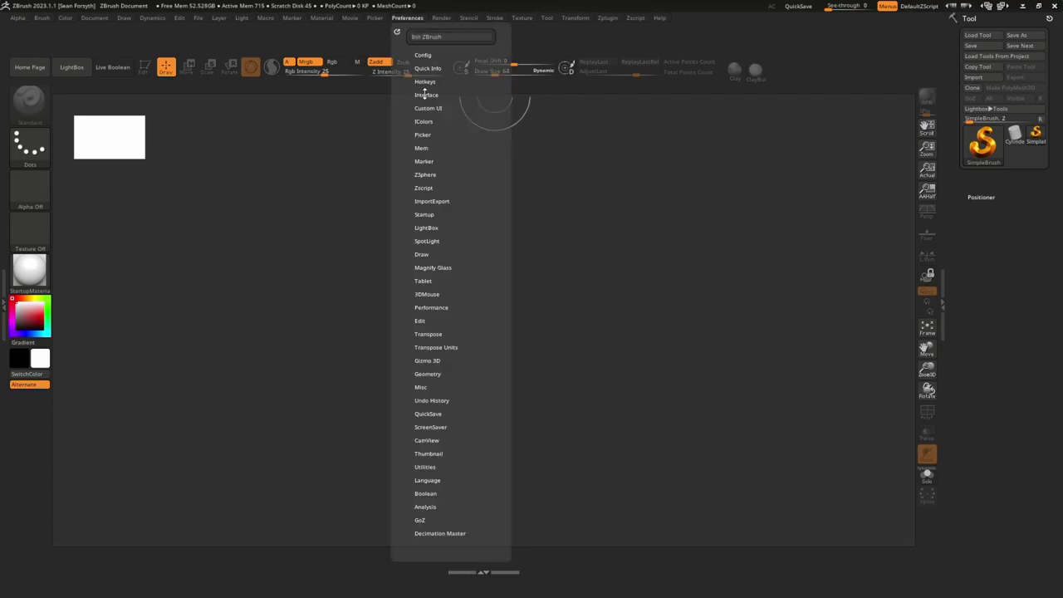
{"action": "left_click", "coordinate": [425, 55]}
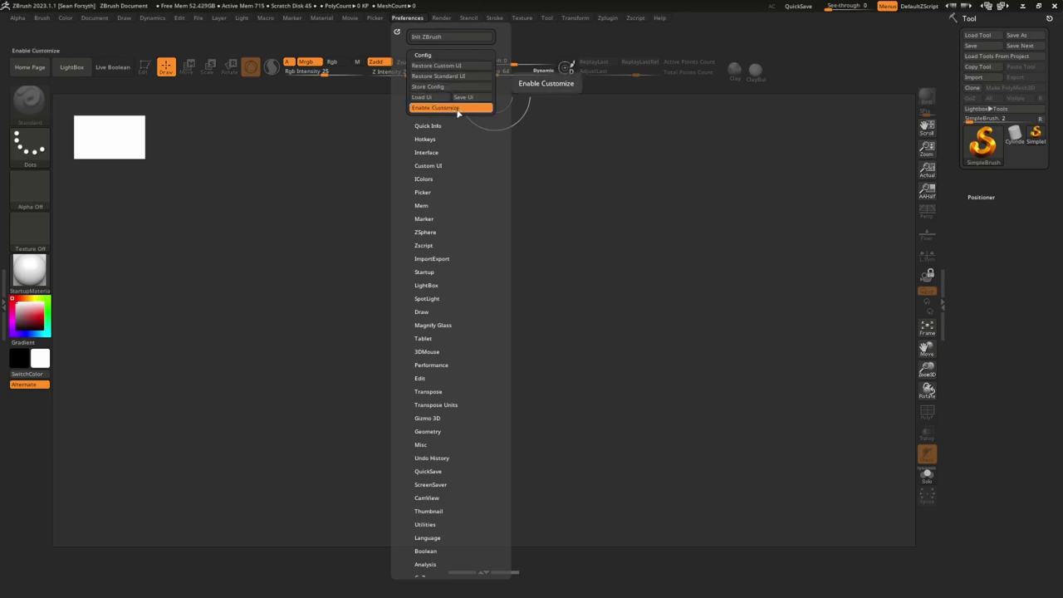
{"action": "key", "text": "ctrl"}
{"action": "left_click_drag", "start_coordinate": [456, 111], "coordinate": [821, 66], "text": "ctrl+alt"}
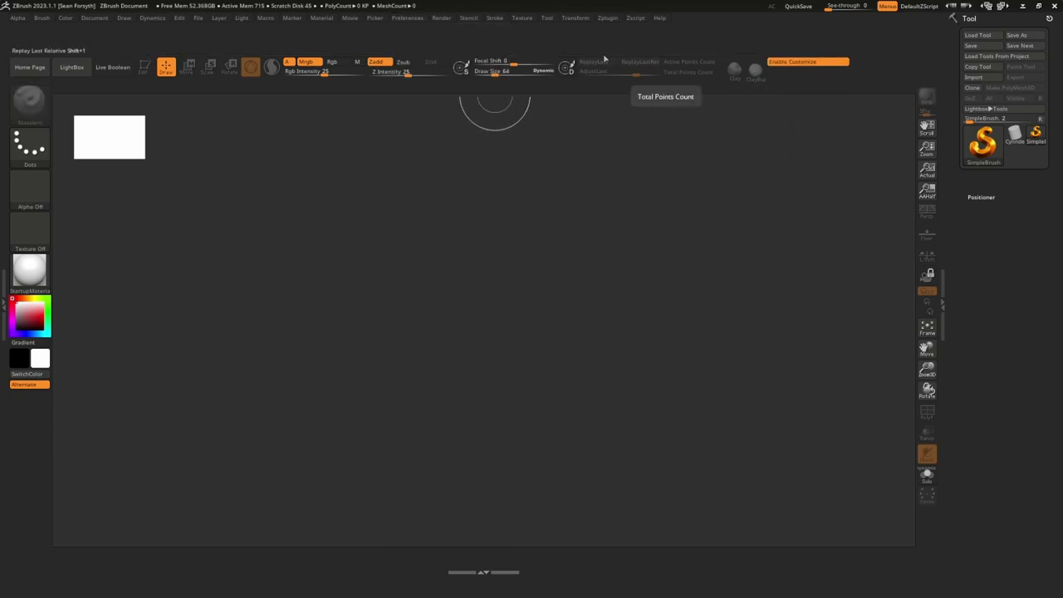
- Place a copy of the Store Config button on the shelf directly beneath the Enable Customize switch
{"action": "left_click", "coordinate": [417, 18]}
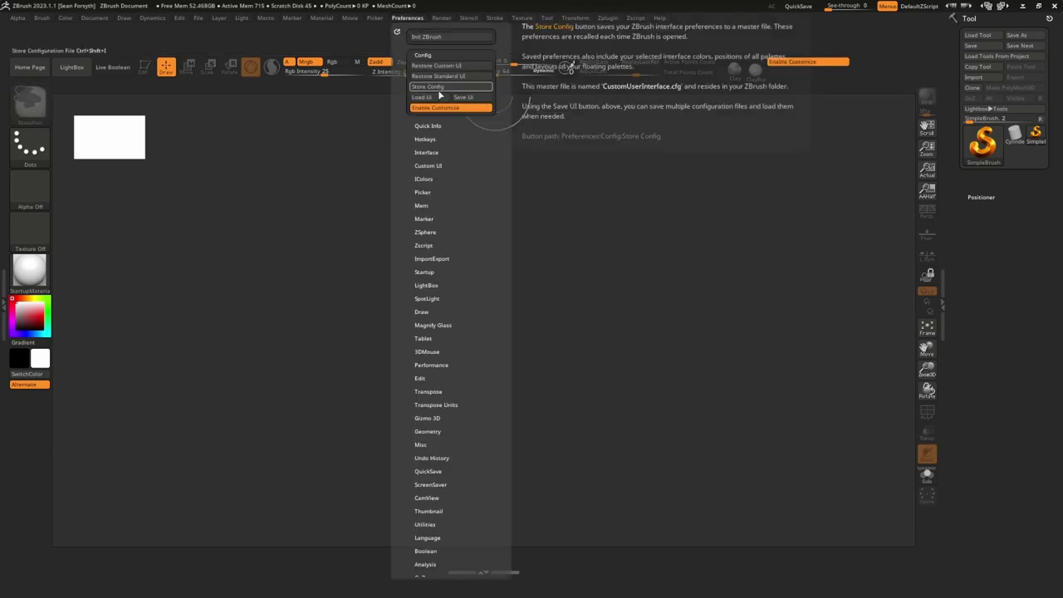
{"action": "left_click_drag", "start_coordinate": [438, 88], "coordinate": [786, 73], "text": "ctrl+alt"}
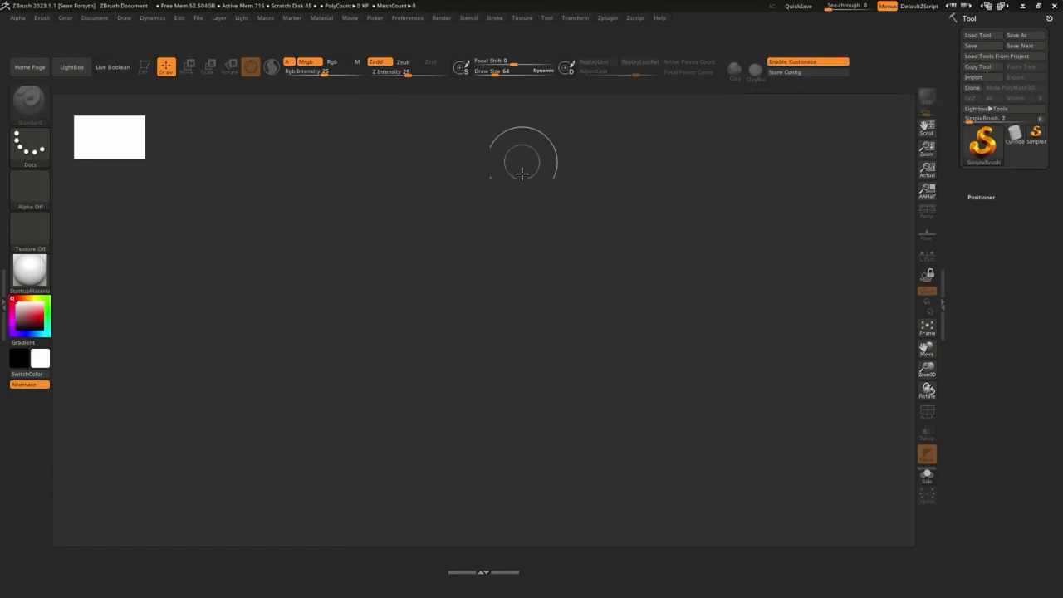
{"action": "left_click", "coordinate": [801, 61]}
{"action": "left_click", "coordinate": [802, 41]}
{"action": "left_click", "coordinate": [801, 61]}
{"action": "left_click", "coordinate": [798, 41]}
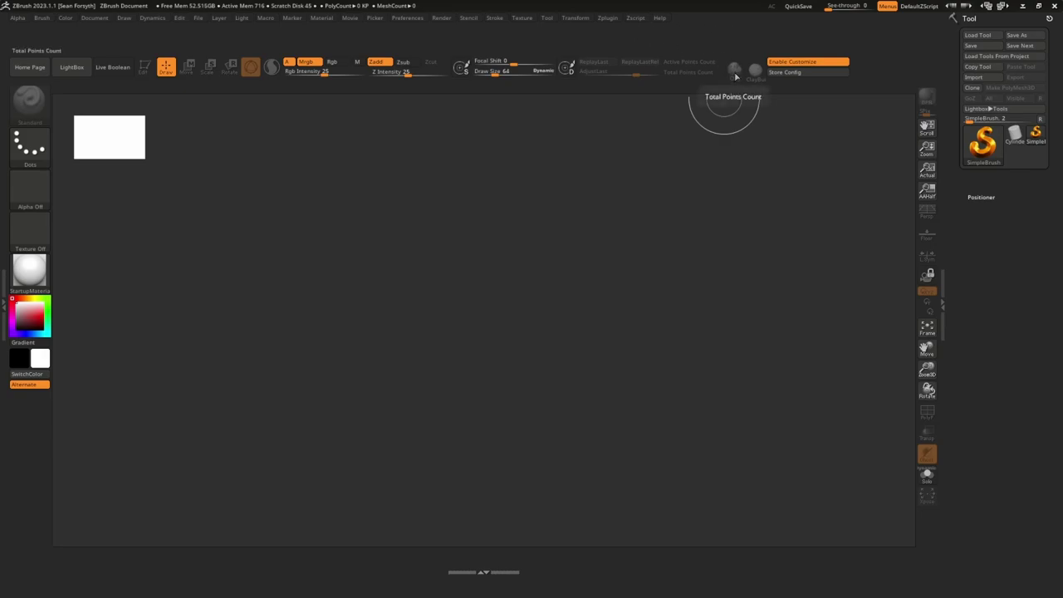
{"action": "left_click_drag", "start_coordinate": [735, 78], "coordinate": [699, 76], "text": "ctrl+alt"}
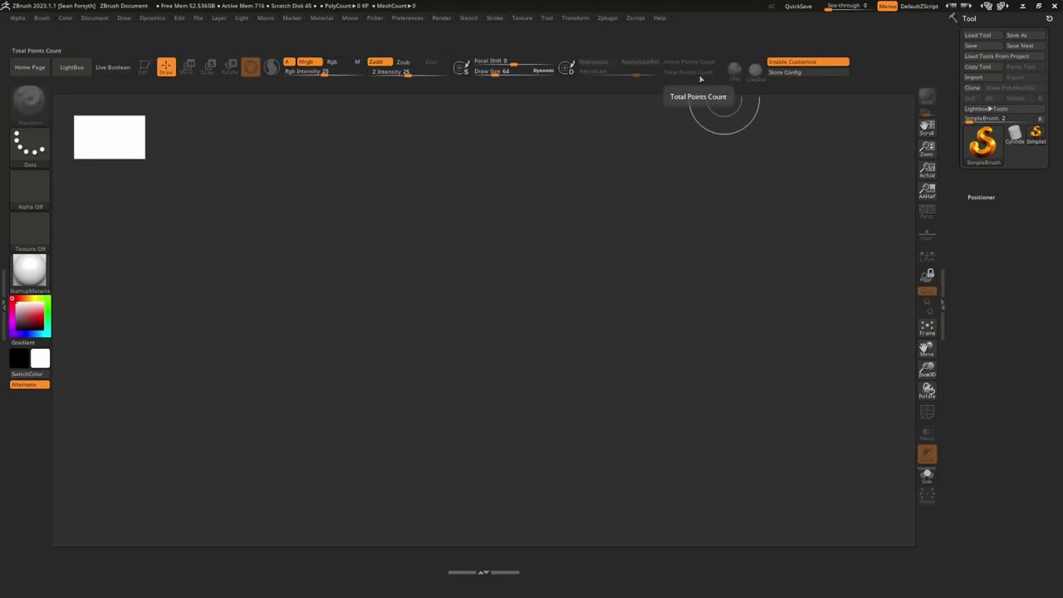
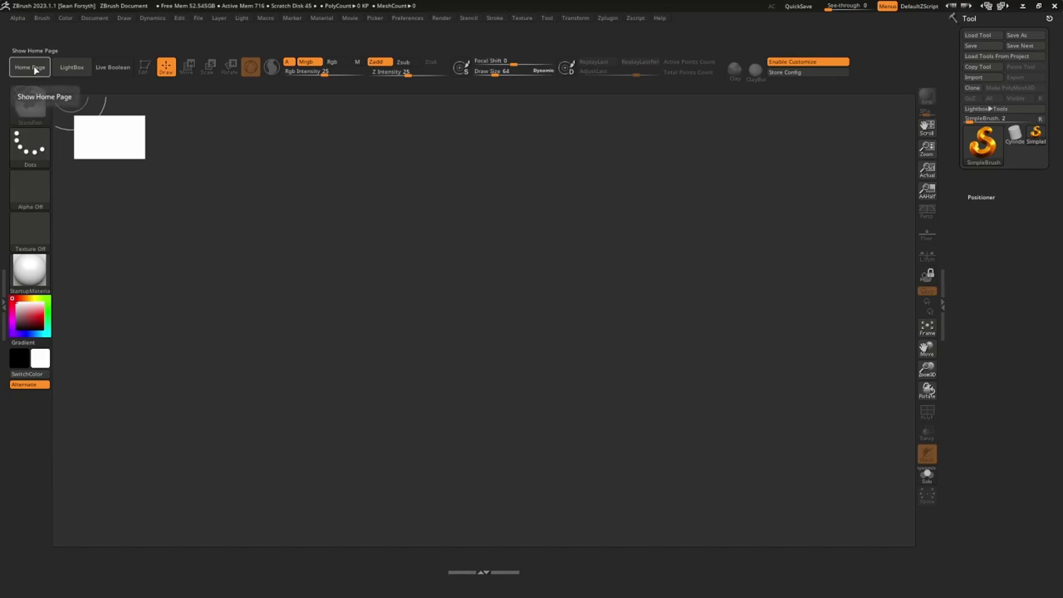
- Remove the Home Page and LightBox buttons from the shelf, along with the empty space they leave beside Live Boolean
{"action": "mouse_move", "coordinate": [35, 71]}
{"action": "left_mouse_down", "text": "ctrl+alt"}
{"action": "mouse_move", "coordinate": [190, 133]}
{"action": "mouse_move", "coordinate": [225, 156]}
{"action": "mouse_move", "coordinate": [236, 216]}
{"action": "mouse_move", "coordinate": [244, 194]}
{"action": "left_mouse_up", "text": "ctrl+alt"}
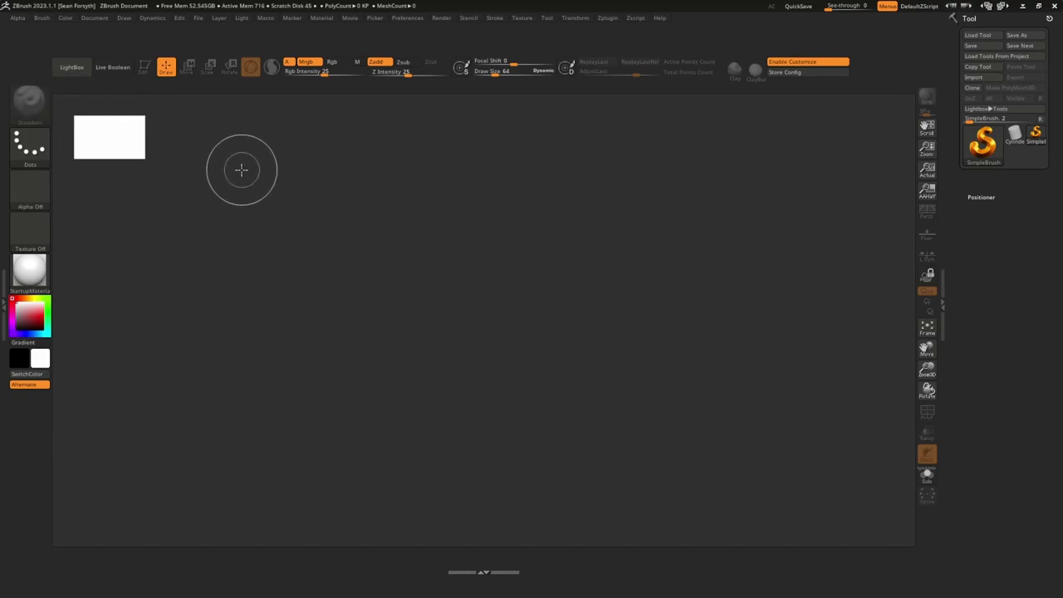
{"action": "key", "text": "comma"}
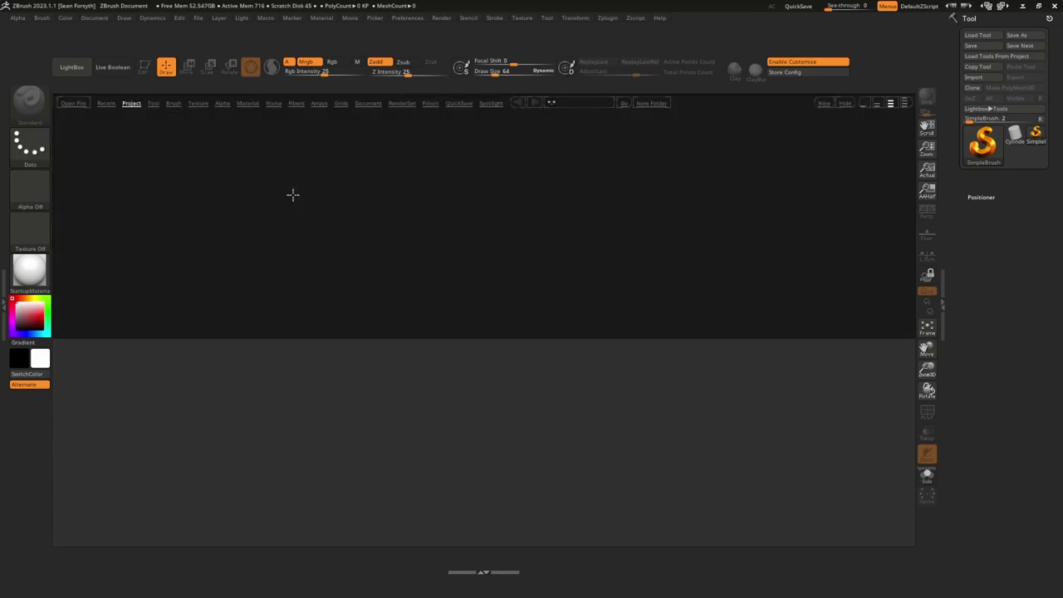
{"action": "key", "text": "comma"}
{"action": "key", "text": "comma"}
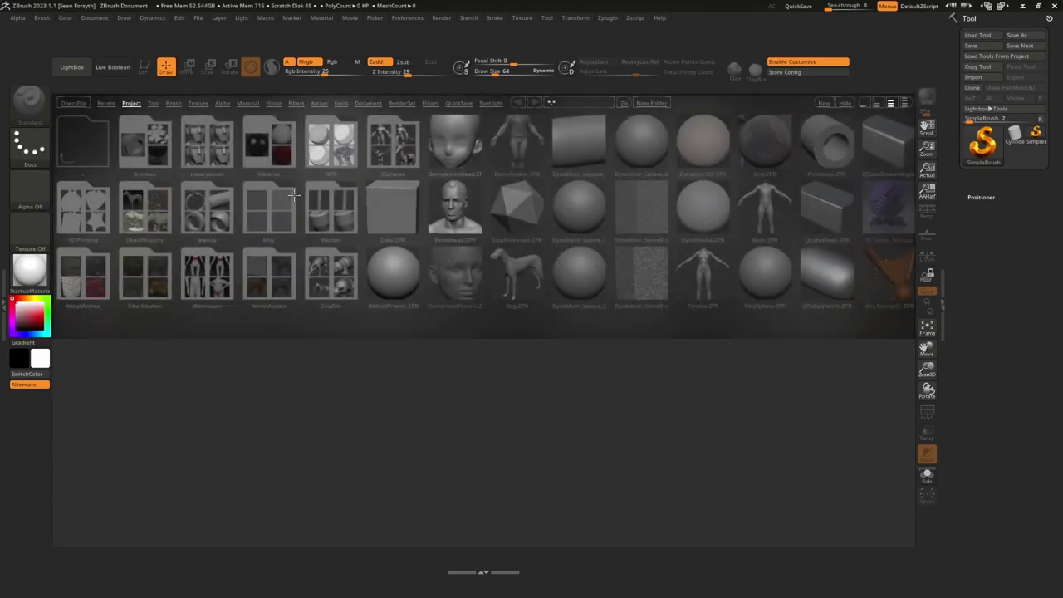
{"action": "key", "text": "comma"}
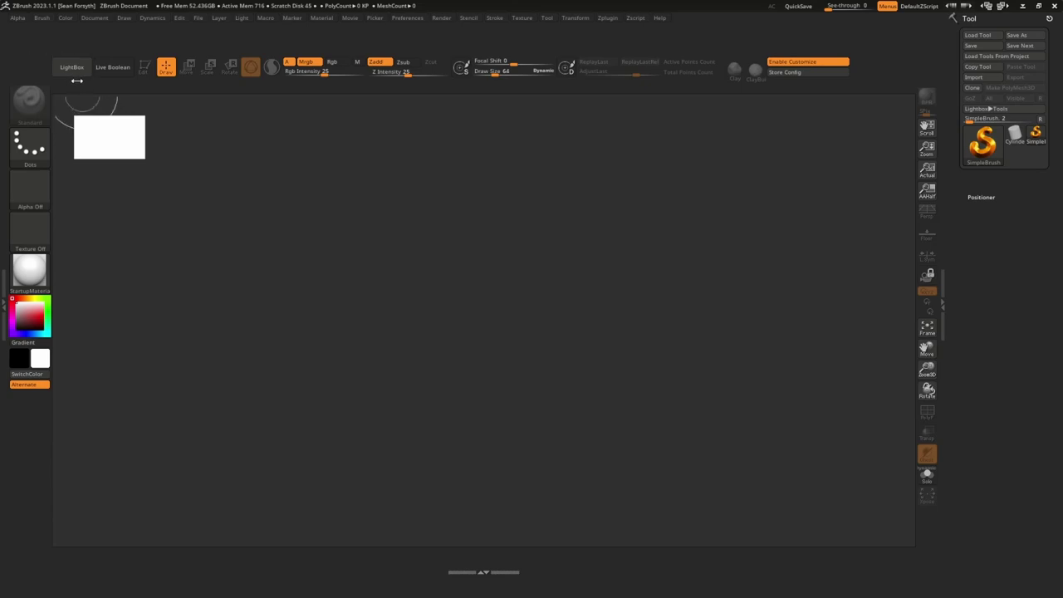
{"action": "left_click_drag", "start_coordinate": [69, 69], "coordinate": [224, 169], "text": "ctrl+alt"}
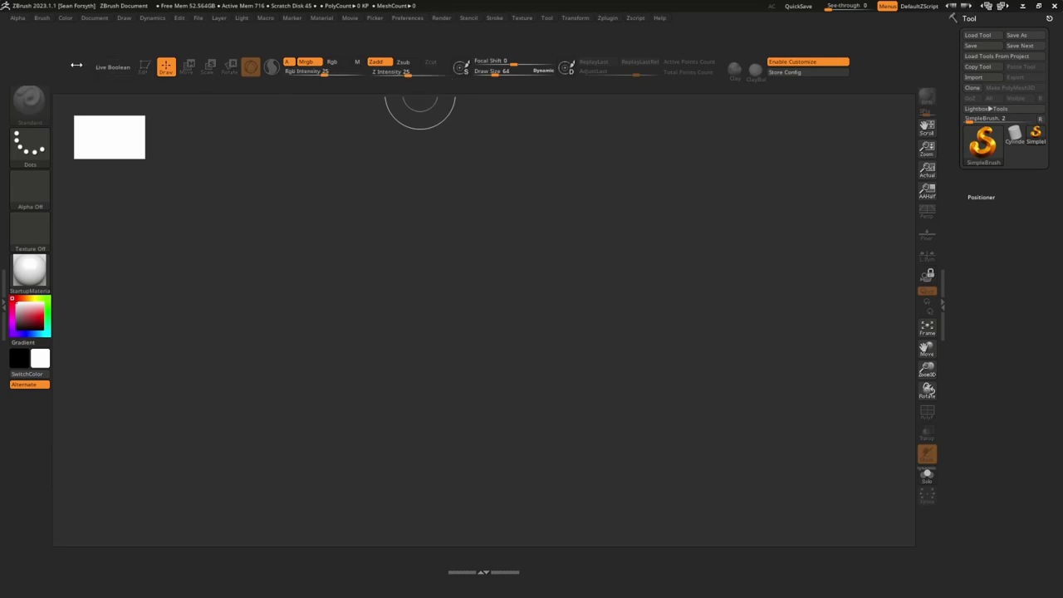
{"action": "left_click_drag", "start_coordinate": [71, 64], "coordinate": [0, 63], "text": "ctrl+alt"}
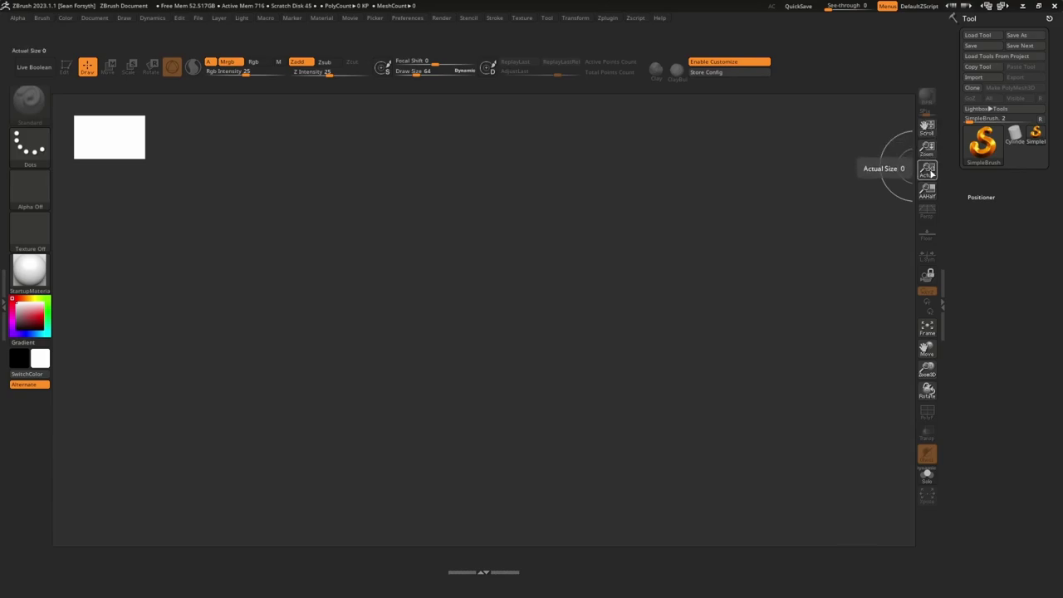
- Remove the Scroll, Zoom, Actual and AAHalf buttons from the vertical shelf beside the canvas
{"action": "left_click_drag", "start_coordinate": [927, 130], "coordinate": [844, 135], "text": "ctrl+alt"}
{"action": "left_click_drag", "start_coordinate": [927, 149], "coordinate": [840, 153], "text": "ctrl+alt"}
{"action": "left_click_drag", "start_coordinate": [929, 170], "coordinate": [847, 172], "text": "ctrl+alt"}
{"action": "left_click_drag", "start_coordinate": [926, 190], "coordinate": [839, 182], "text": "ctrl+alt"}
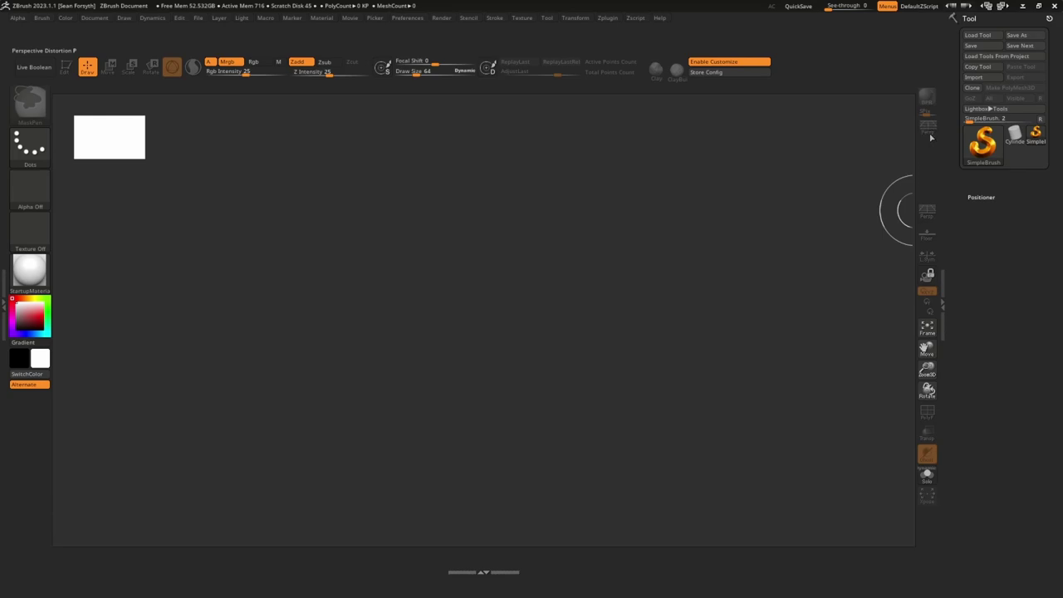
- Shift the Persp, Floor, L.Sym and lock camera buttons up to fill the gap below BPR and SPix
{"action": "left_click_drag", "start_coordinate": [930, 138], "coordinate": [928, 139], "text": "ctrl+alt"}
{"action": "left_click_drag", "start_coordinate": [926, 234], "coordinate": [928, 164], "text": "ctrl+alt"}
{"action": "left_click_drag", "start_coordinate": [923, 261], "coordinate": [923, 206], "text": "ctrl+alt"}
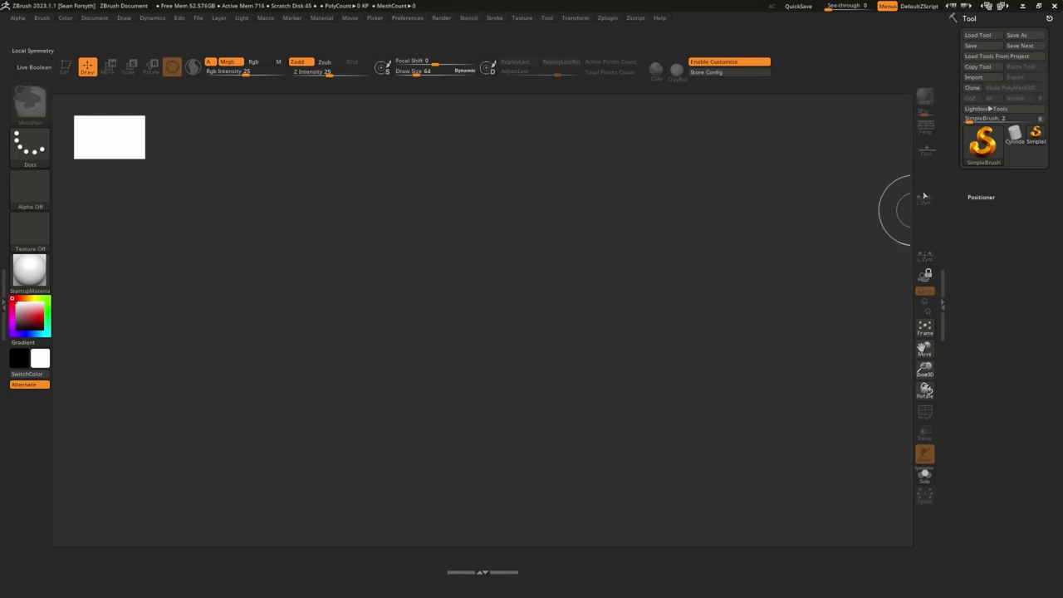
{"action": "left_click_drag", "start_coordinate": [924, 274], "coordinate": [927, 212], "text": "ctrl+alt"}
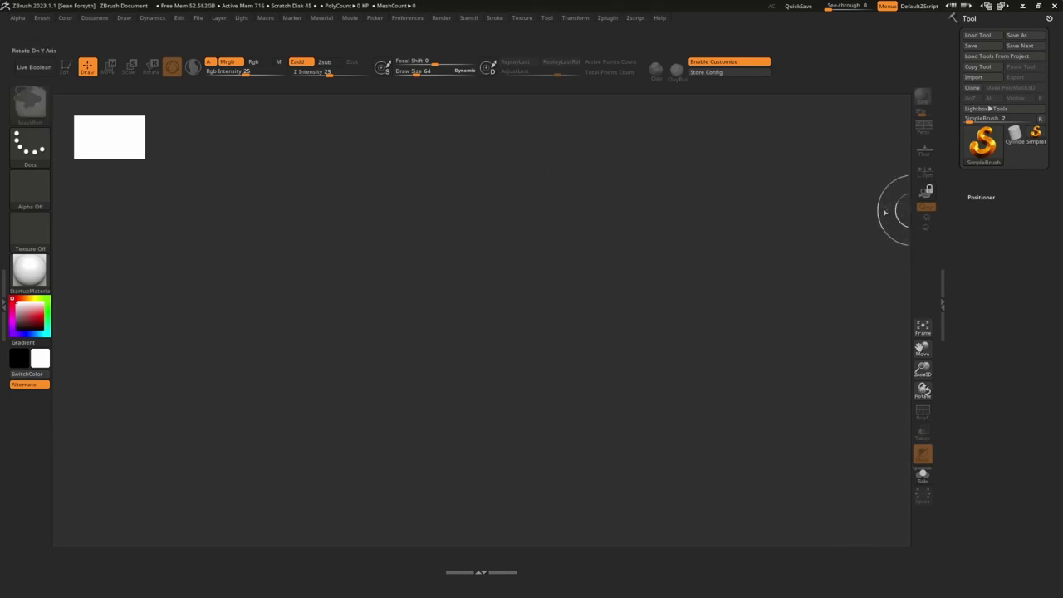
- Remove the rotation axis buttons and the Frame, Move, Zoom3D and Rotate navigation buttons from the vertical shelf
{"action": "left_click_drag", "start_coordinate": [928, 228], "coordinate": [847, 219], "text": "ctrl+alt"}
{"action": "left_click_drag", "start_coordinate": [927, 208], "coordinate": [839, 200], "text": "ctrl+alt"}
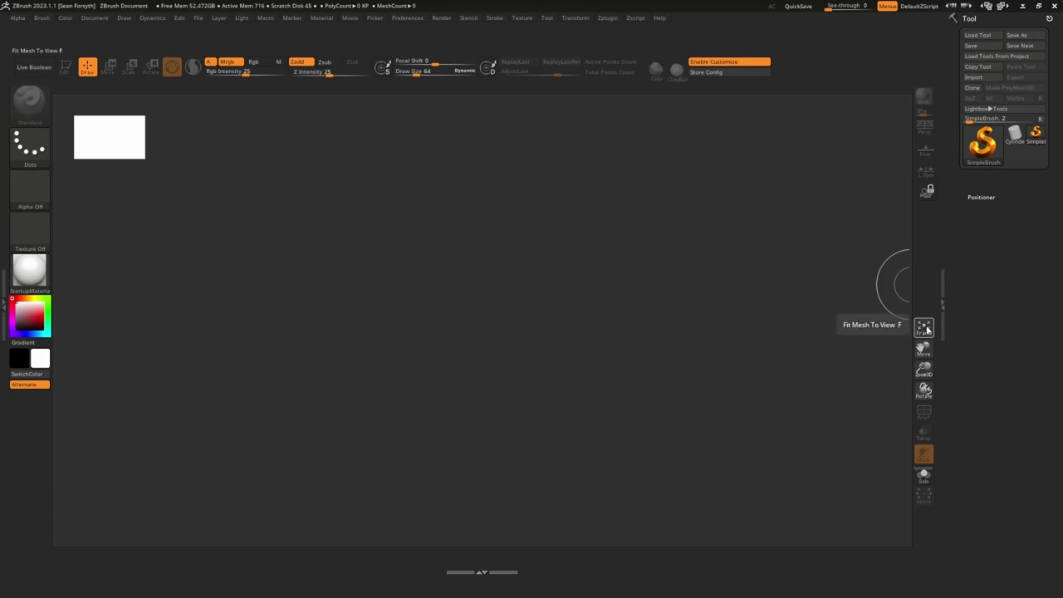
{"action": "left_click_drag", "start_coordinate": [924, 329], "coordinate": [769, 280], "text": "ctrl+alt"}
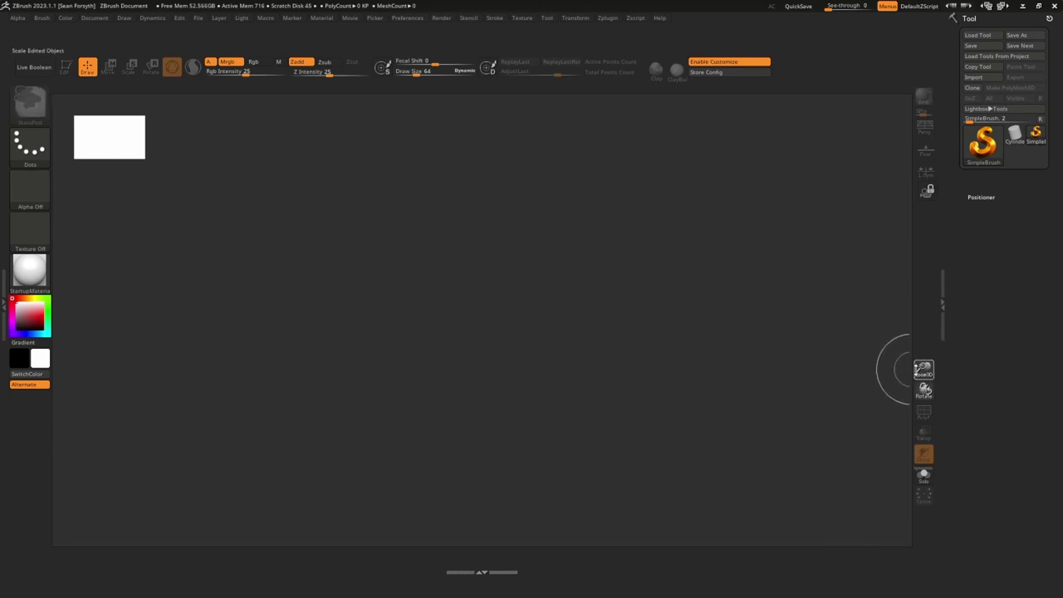
- Move the PolyF, Transp, Ghost, Solo and Xpose buttons up directly below the lock camera button
{"action": "left_click_drag", "start_coordinate": [927, 418], "coordinate": [929, 214], "text": "ctrl+alt"}
{"action": "left_click_drag", "start_coordinate": [922, 434], "coordinate": [930, 230], "text": "ctrl+alt"}
{"action": "left_click_drag", "start_coordinate": [929, 456], "coordinate": [928, 258], "text": "ctrl+alt"}
{"action": "left_click_drag", "start_coordinate": [923, 475], "coordinate": [923, 274], "text": "ctrl+alt"}
{"action": "left_click_drag", "start_coordinate": [923, 495], "coordinate": [923, 295], "text": "ctrl+alt"}
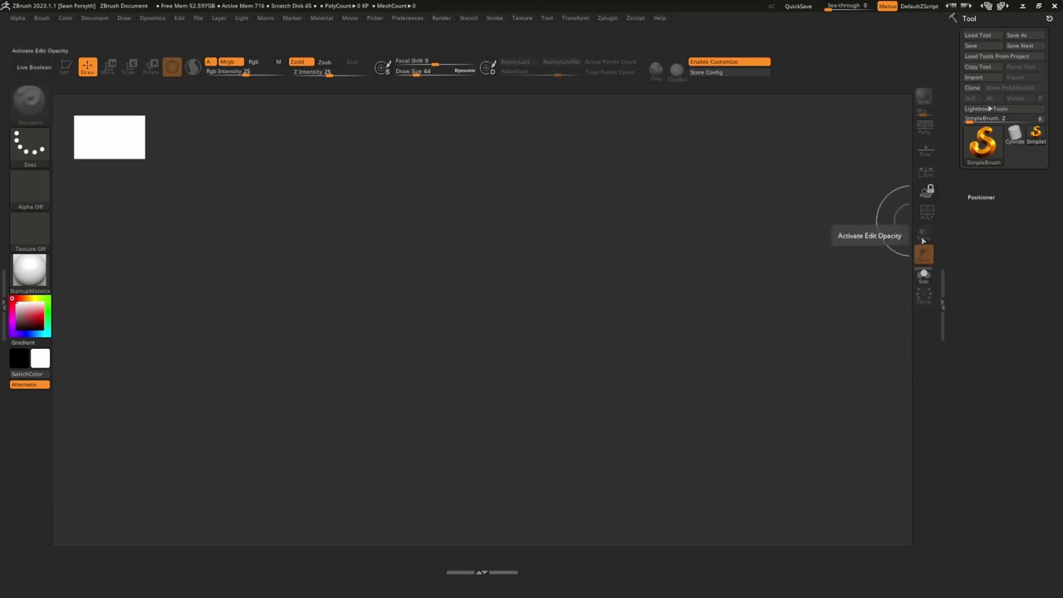
- Draw a Cylinder3D on the canvas in Edit mode, show its PolyFrame and snap it to a straight front view
{"action": "left_click", "coordinate": [1013, 135]}
{"action": "left_click_drag", "start_coordinate": [645, 304], "coordinate": [832, 325]}
{"action": "key", "text": "t"}
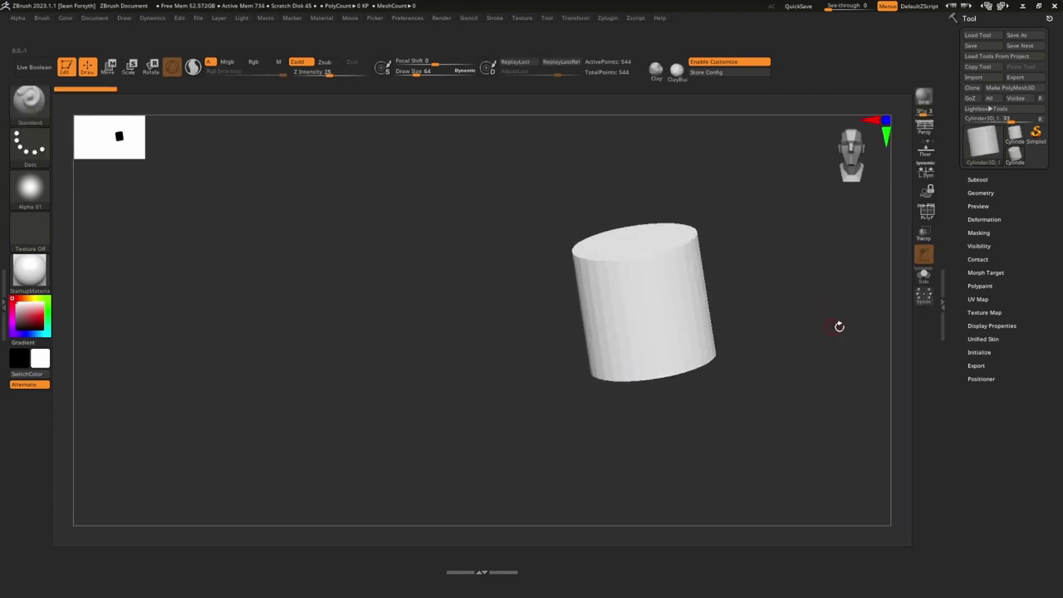
{"action": "key", "text": "shift+f"}
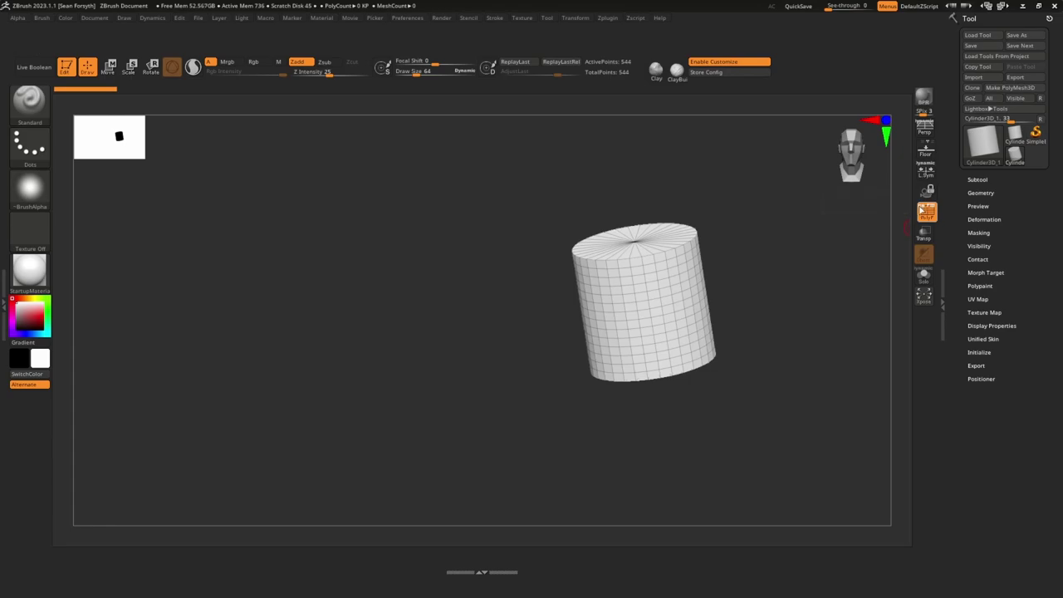
{"action": "left_click_drag", "start_coordinate": [903, 366], "coordinate": [904, 395], "text": "shift"}
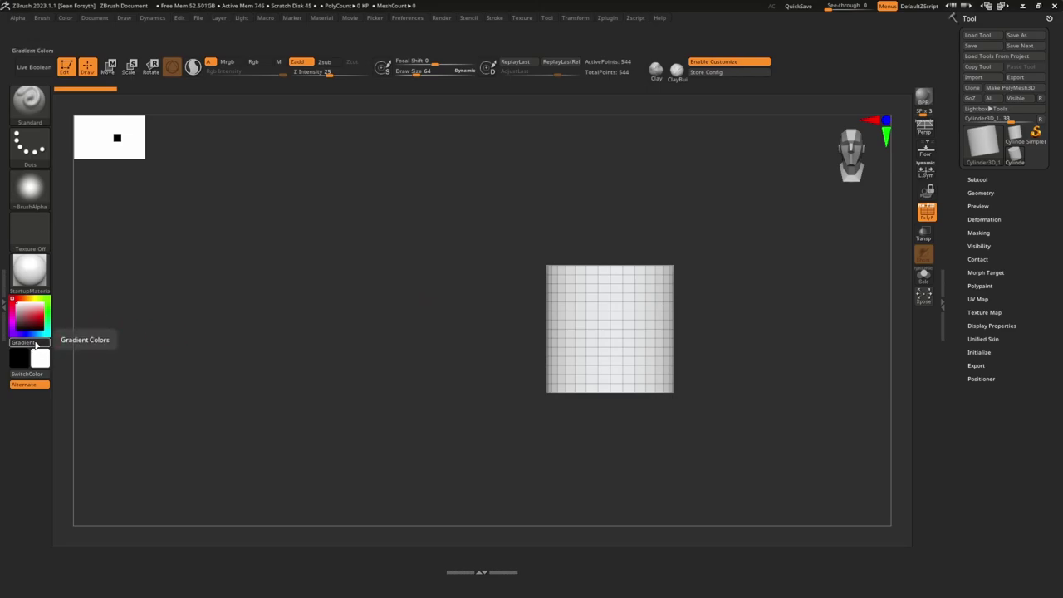
- Remove the Gradient, SwitchColor and Alternate buttons around the color swatches
{"action": "mouse_move", "coordinate": [34, 345]}
{"action": "left_mouse_down", "text": "ctrl+alt"}
{"action": "mouse_move", "coordinate": [183, 316]}
{"action": "mouse_move", "coordinate": [170, 319]}
{"action": "left_mouse_up", "text": "ctrl+alt"}
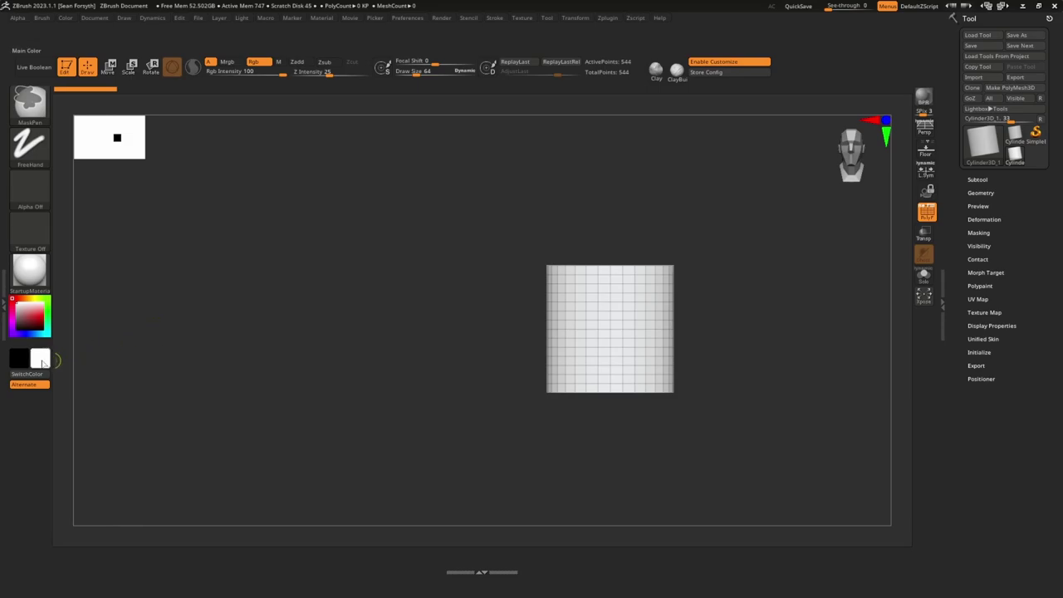
{"action": "left_click_drag", "start_coordinate": [33, 374], "coordinate": [188, 354], "text": "ctrl+alt"}
{"action": "left_click_drag", "start_coordinate": [45, 385], "coordinate": [157, 361], "text": "ctrl+alt"}
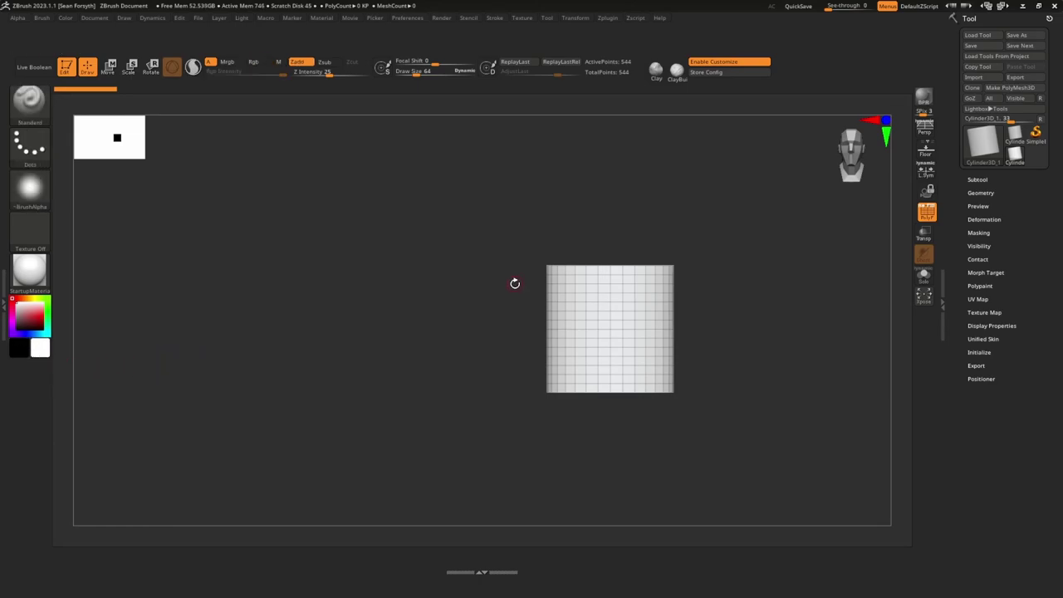
- Remove the ClayBuildup and Clay brushes and the Total Points Count readout from the shelf
{"action": "left_click_drag", "start_coordinate": [677, 73], "coordinate": [648, 160], "text": "ctrl+alt"}
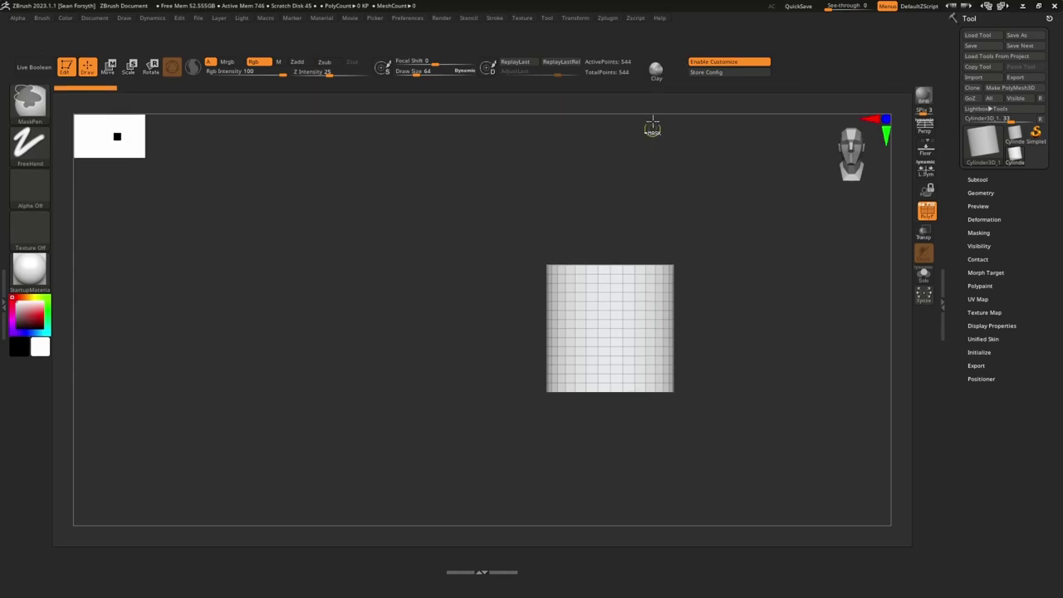
{"action": "left_click_drag", "start_coordinate": [656, 72], "coordinate": [614, 178], "text": "ctrl+alt"}
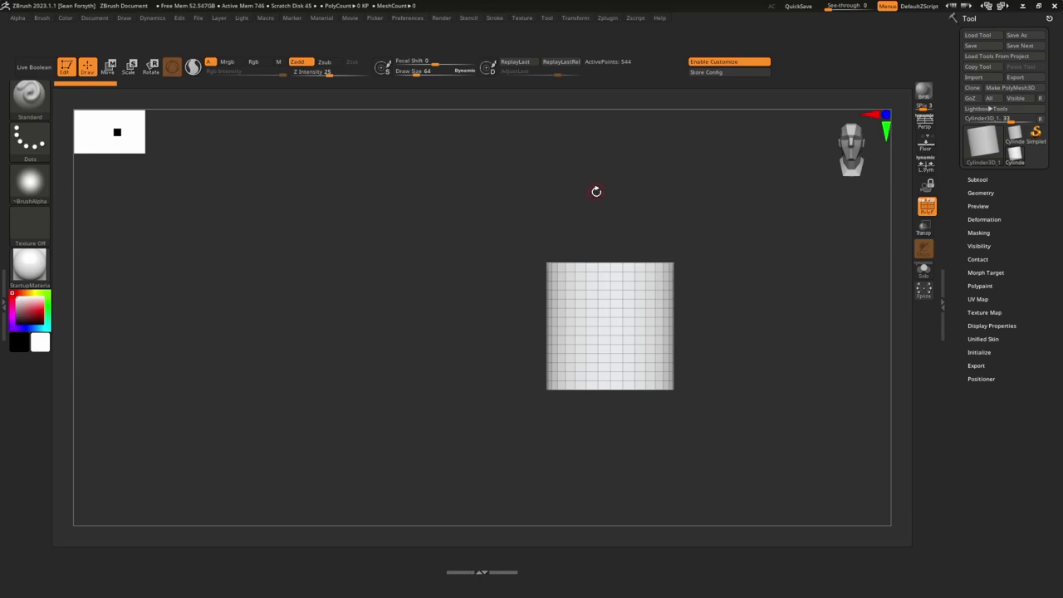
- Tilt the cylinder and swap the main and secondary colors back and forth to check color switching without its button
{"action": "left_click_drag", "start_coordinate": [641, 189], "coordinate": [632, 223]}
{"action": "key", "text": "v"}
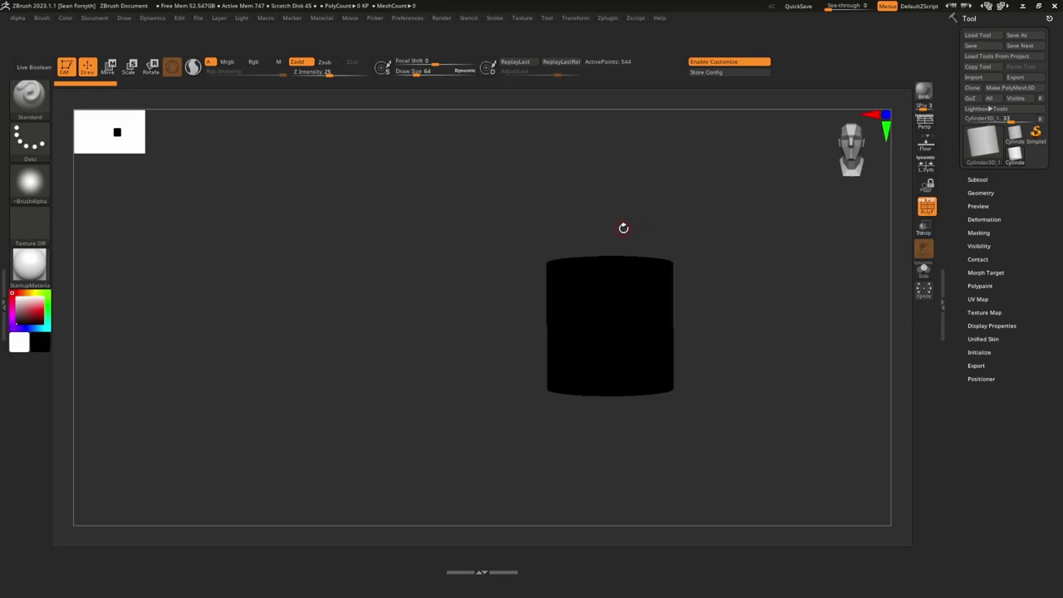
{"action": "key", "text": "v"}
{"action": "key", "text": "v"}
{"action": "key", "text": "v"}
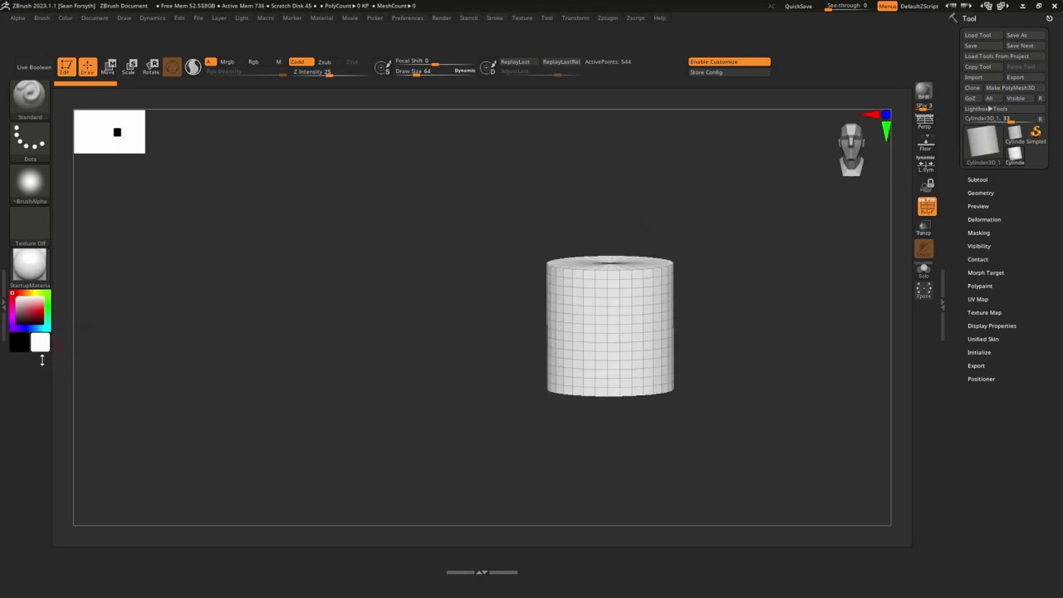
{"action": "key", "text": "v"}
{"action": "key", "text": "v"}
{"action": "key", "text": "v"}
{"action": "key", "text": "v"}
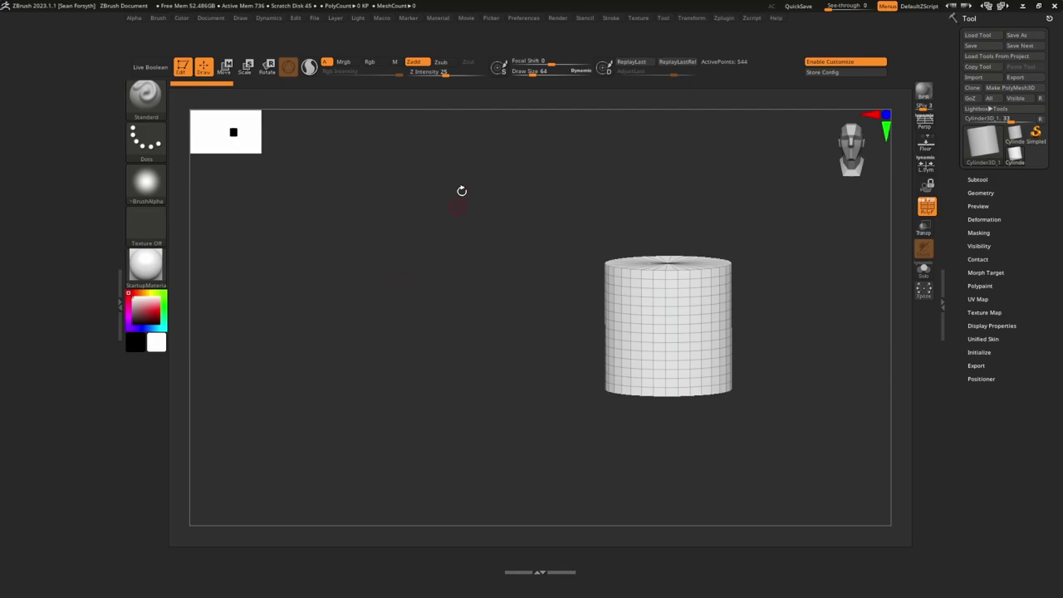
- Create a new custom menu titled My Menu from the Custom UI preferences
{"action": "left_click", "coordinate": [526, 18]}
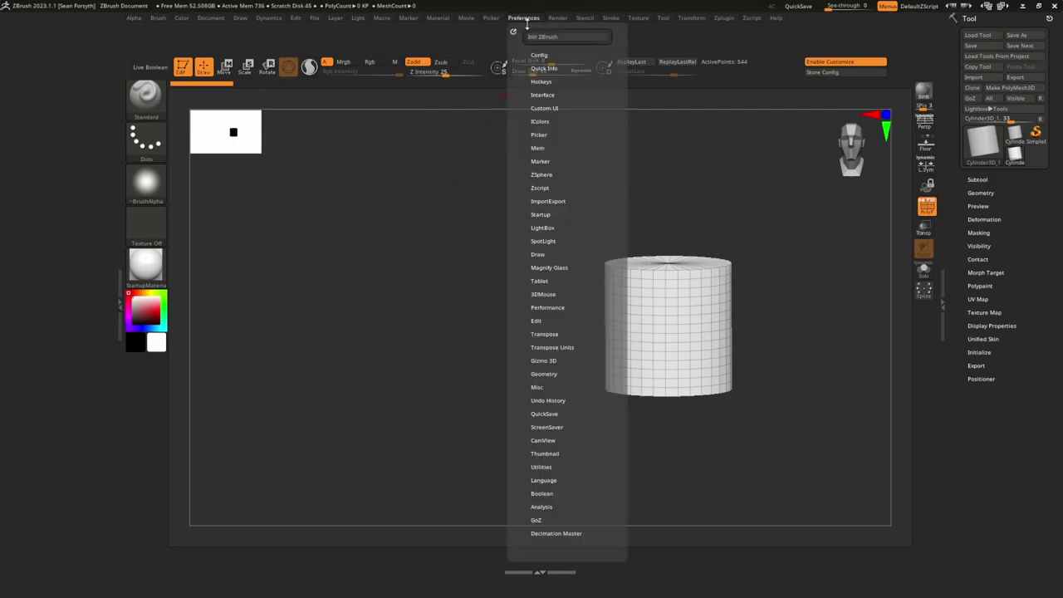
{"action": "left_click", "coordinate": [544, 108]}
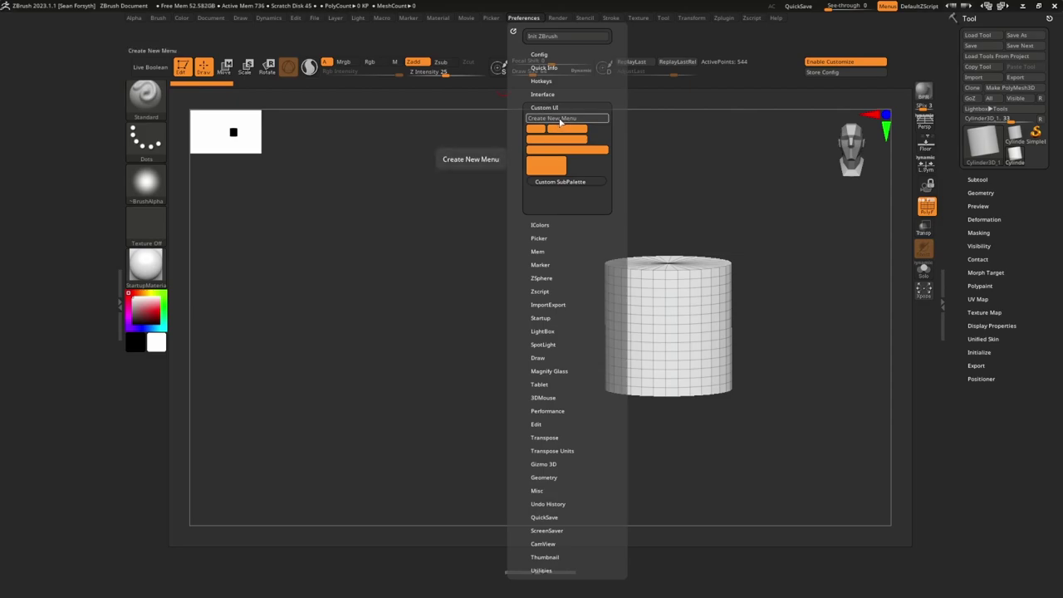
{"action": "left_click", "coordinate": [560, 120]}
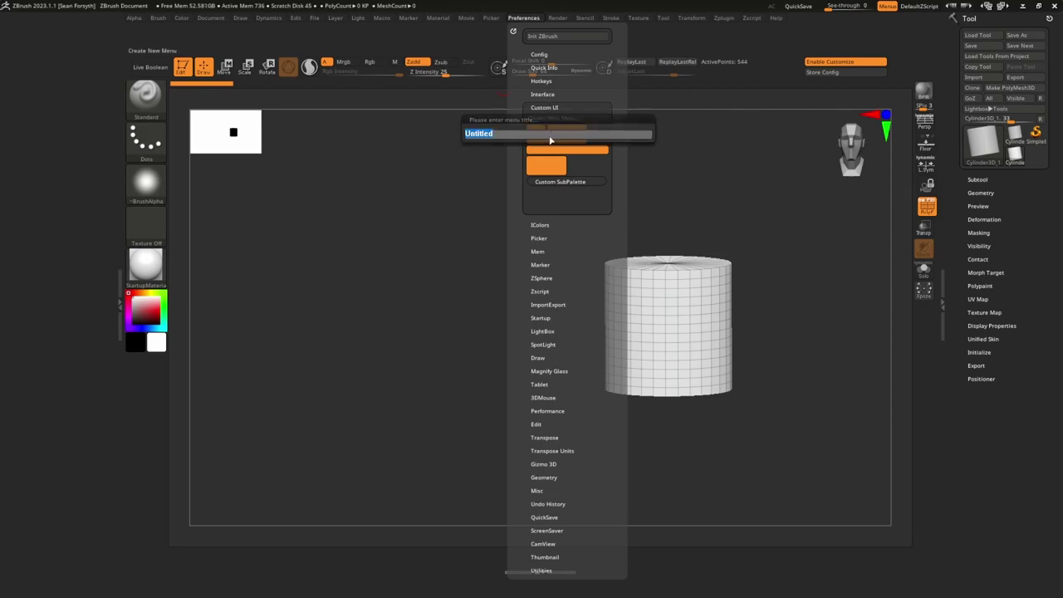
{"action": "type", "text": "MyMenu"}
{"action": "key", "text": "Return"}
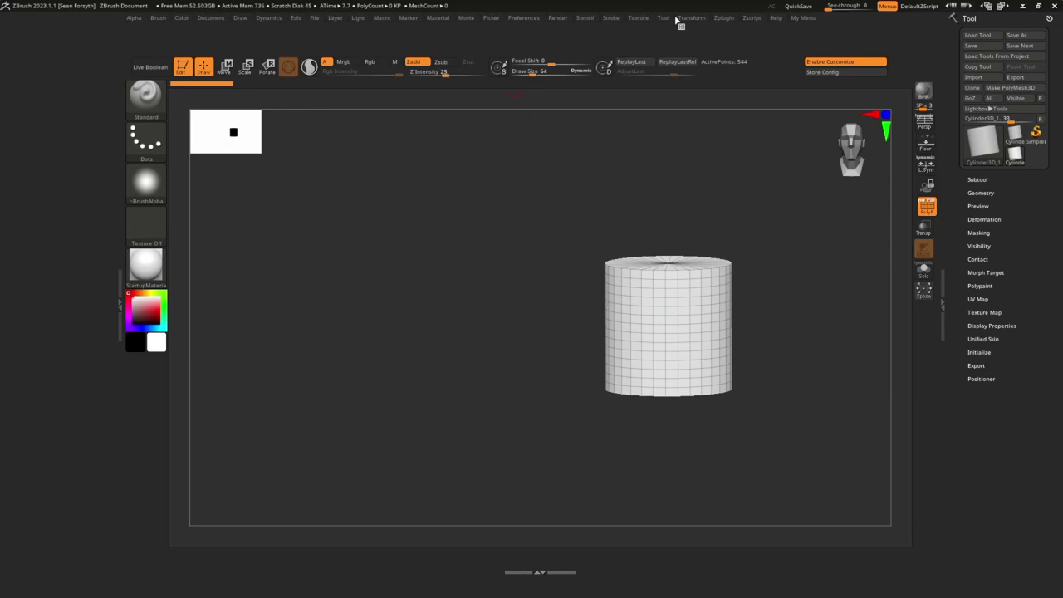
- Dock the empty My Menu palette in the tray above the Tool palette
{"action": "left_click", "coordinate": [117, 304]}
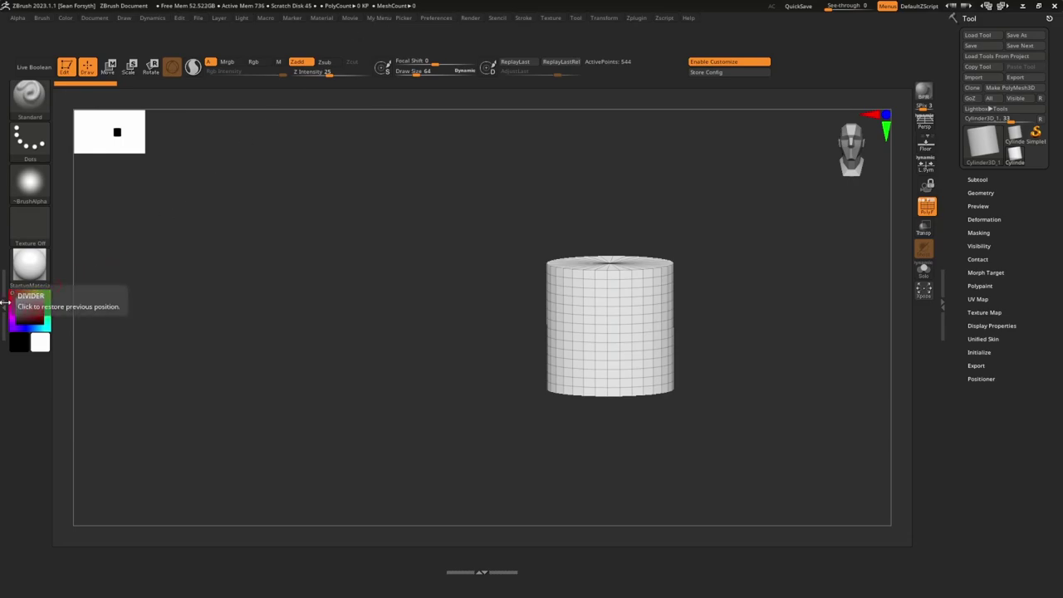
{"action": "left_click", "coordinate": [4, 303]}
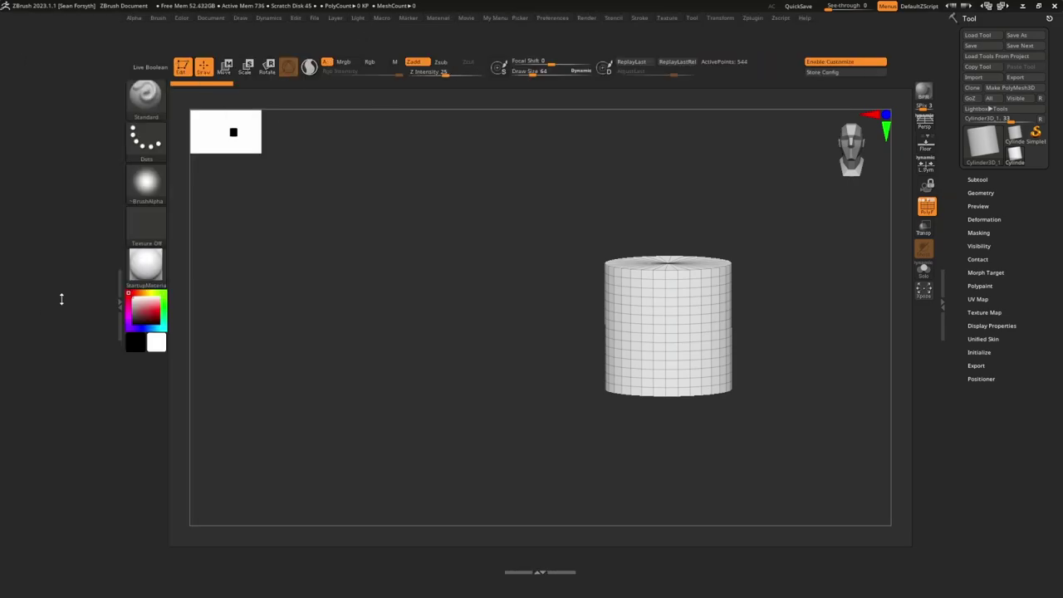
{"action": "left_click", "coordinate": [495, 17]}
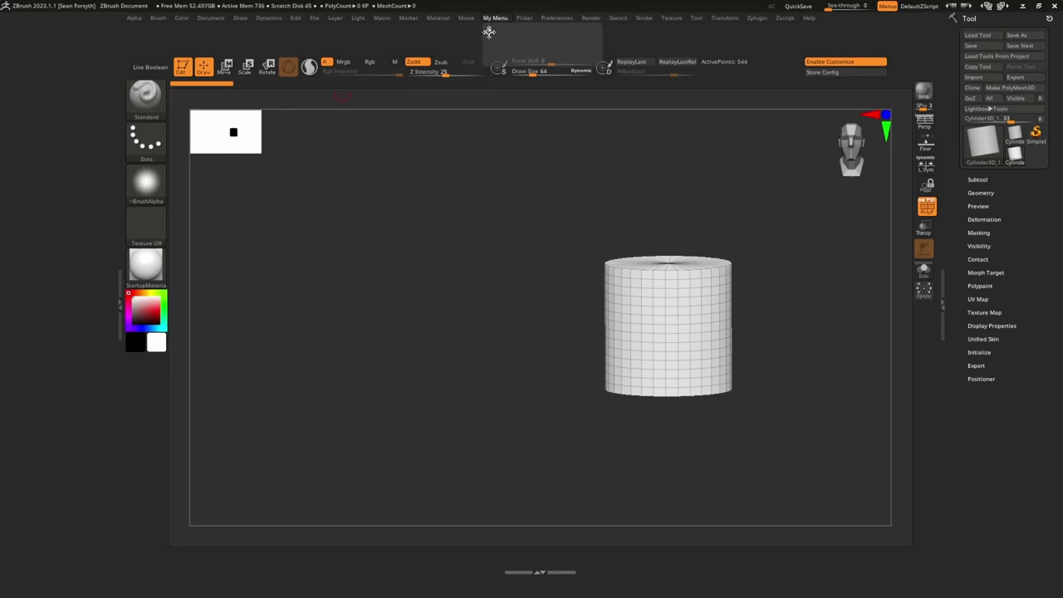
{"action": "left_click", "coordinate": [488, 31]}
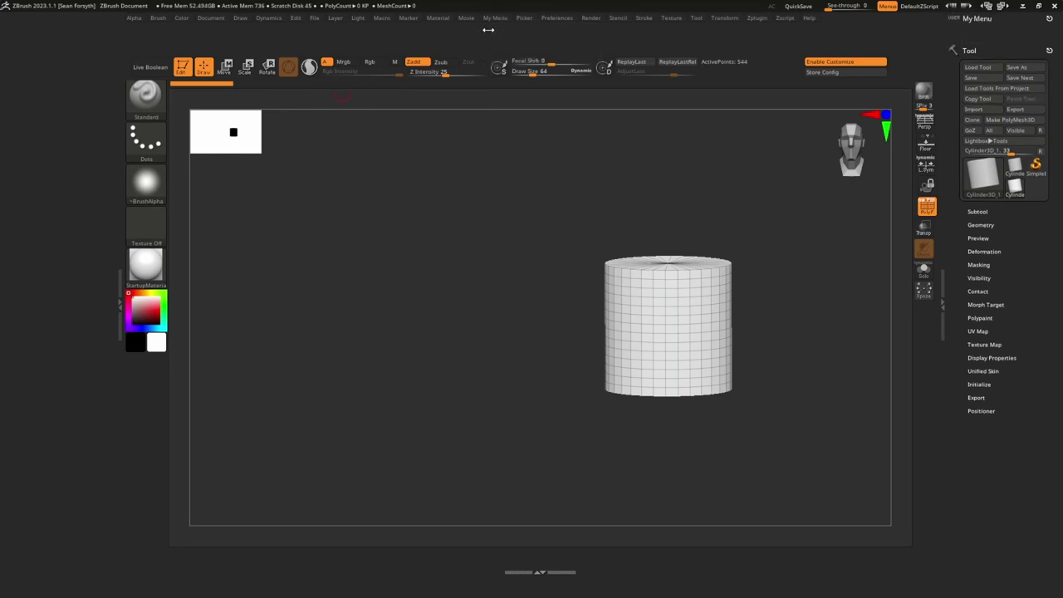
- Remove the My Menu palette from the tray above Tool and dock it in the opposite, empty tray
{"action": "left_click", "coordinate": [1051, 20]}
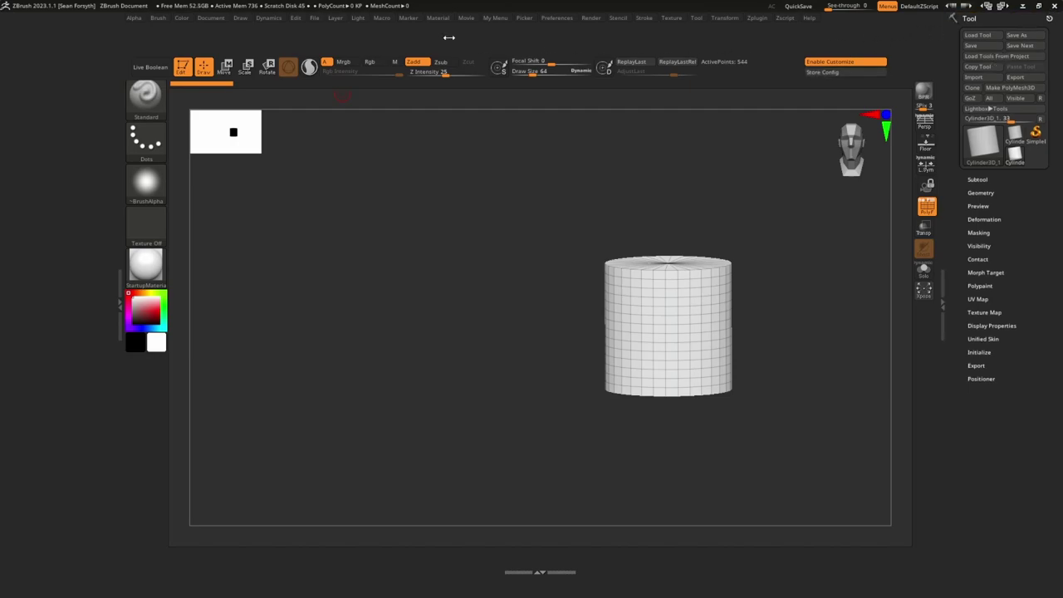
{"action": "left_click", "coordinate": [467, 18]}
{"action": "mouse_move", "coordinate": [496, 19]}
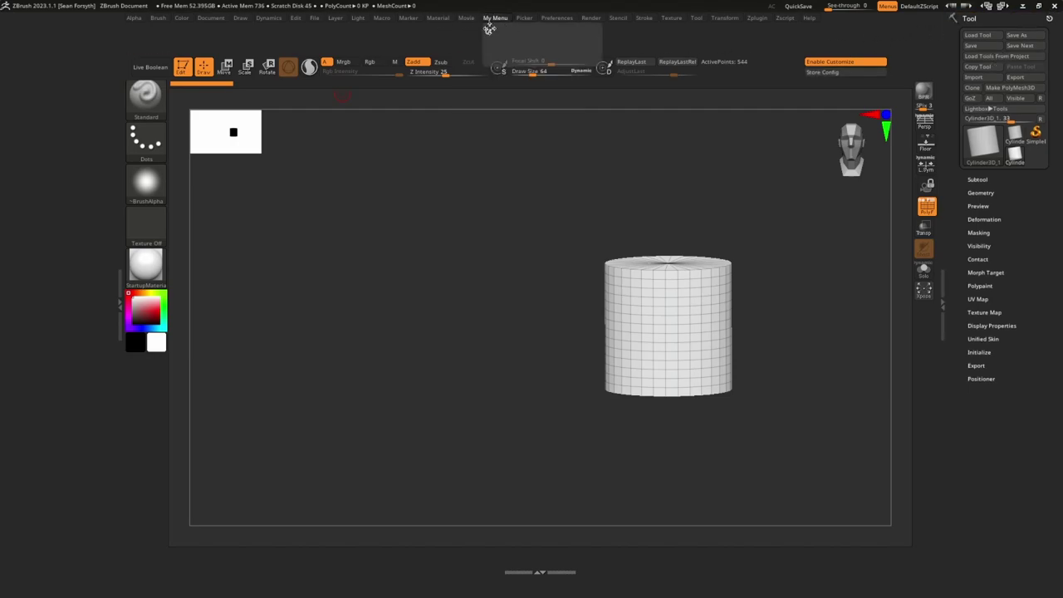
{"action": "left_click_drag", "start_coordinate": [488, 32], "coordinate": [78, 86]}
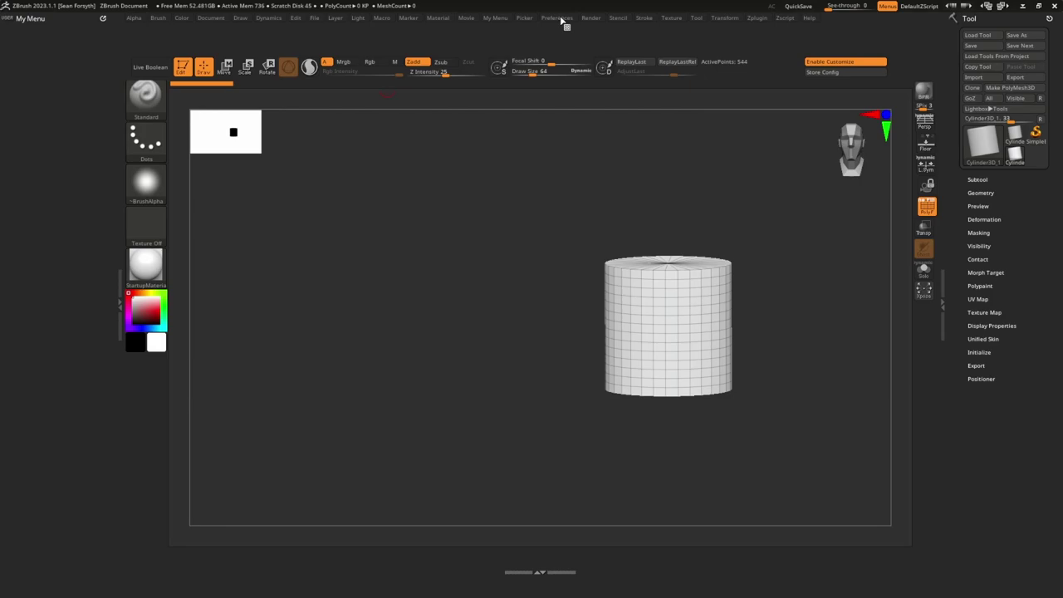
- Convert the parametric cylinder into a PolyMesh3D so the full set of Tool subpalettes is available
{"action": "left_click", "coordinate": [558, 18]}
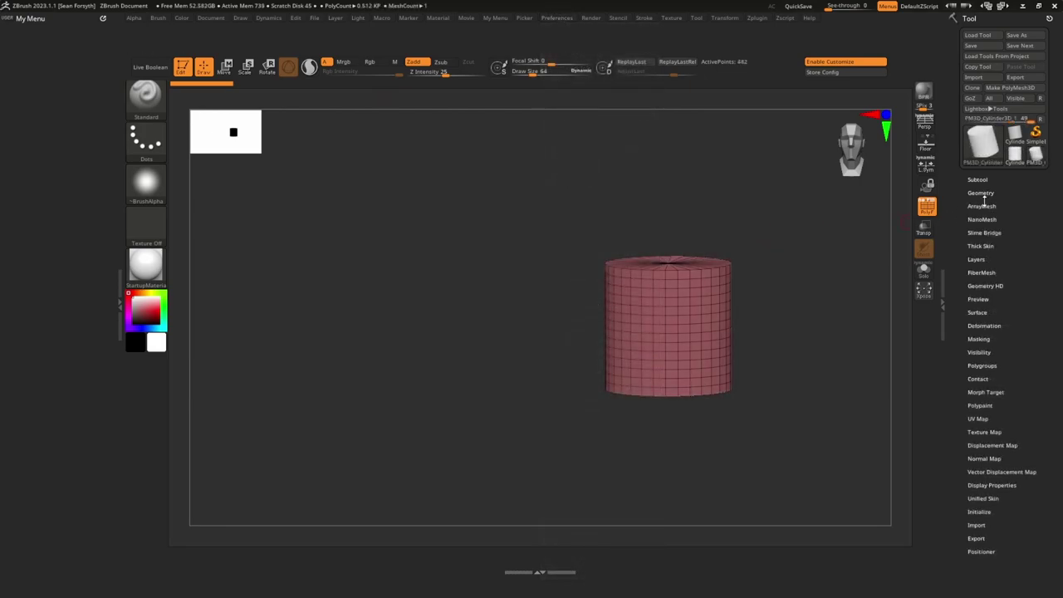
{"action": "left_click", "coordinate": [522, 18]}
{"action": "mouse_move", "coordinate": [492, 17]}
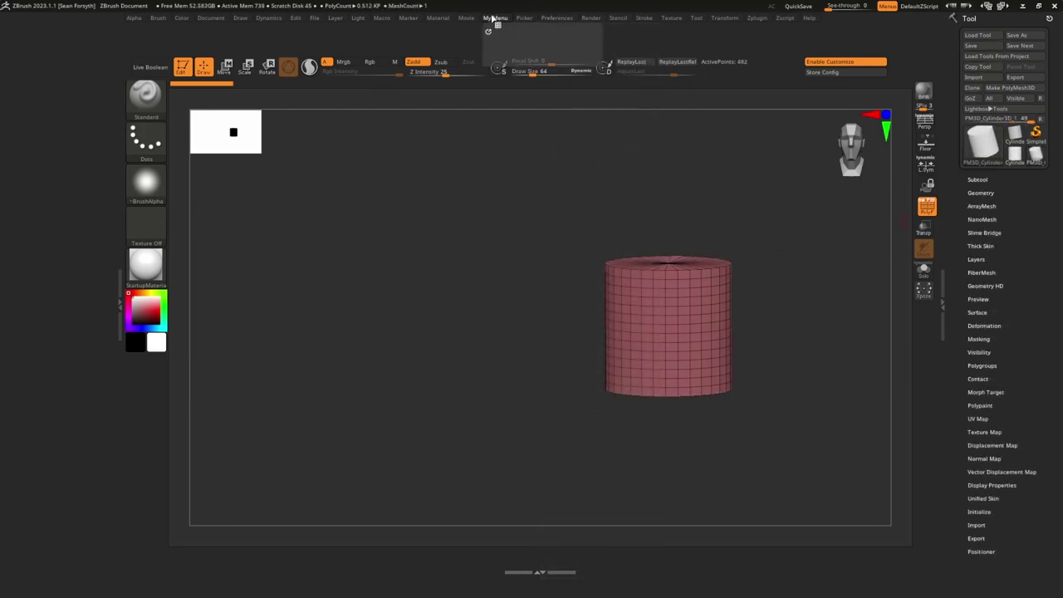
- Examine how the Render Booleans and Redshift Renderer subpalettes expand and collapse within the Render palette
{"action": "mouse_move", "coordinate": [597, 18]}
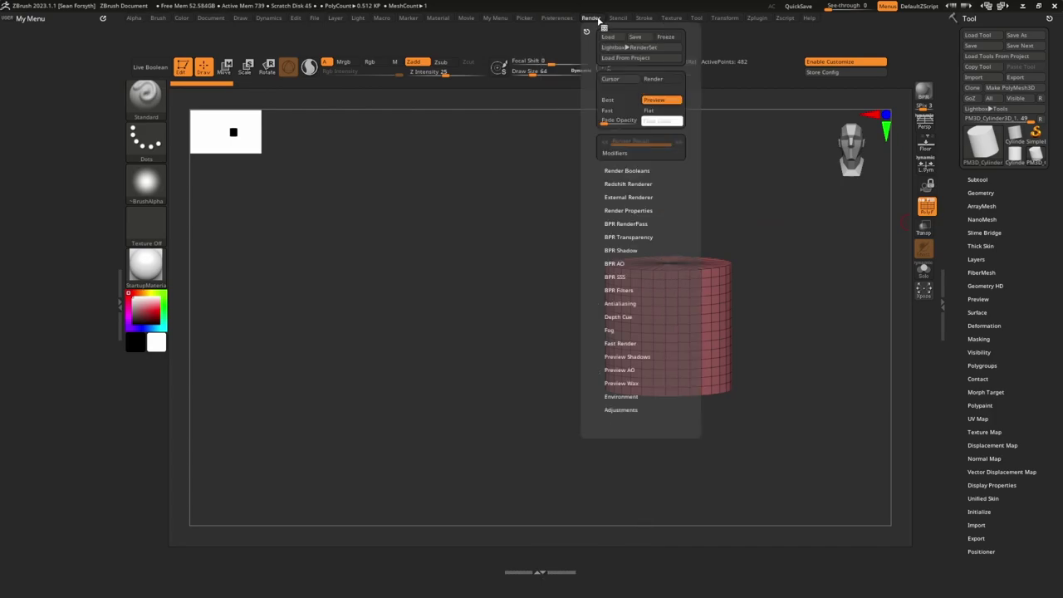
{"action": "left_click", "coordinate": [624, 170]}
{"action": "left_click", "coordinate": [624, 170]}
{"action": "left_click", "coordinate": [622, 184]}
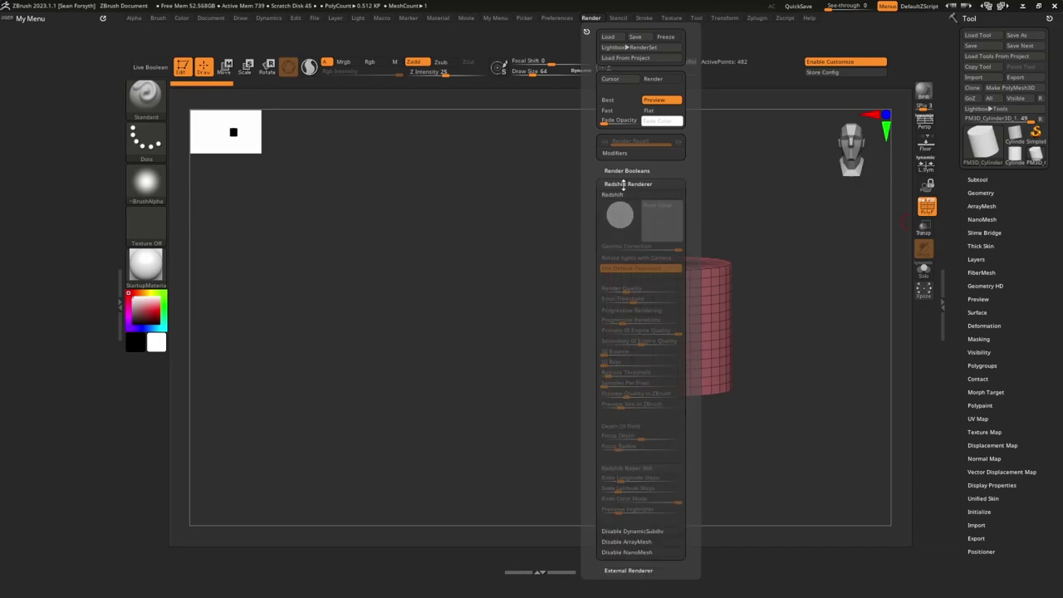
{"action": "left_click", "coordinate": [623, 184]}
{"action": "left_click", "coordinate": [624, 183]}
{"action": "left_click", "coordinate": [619, 182]}
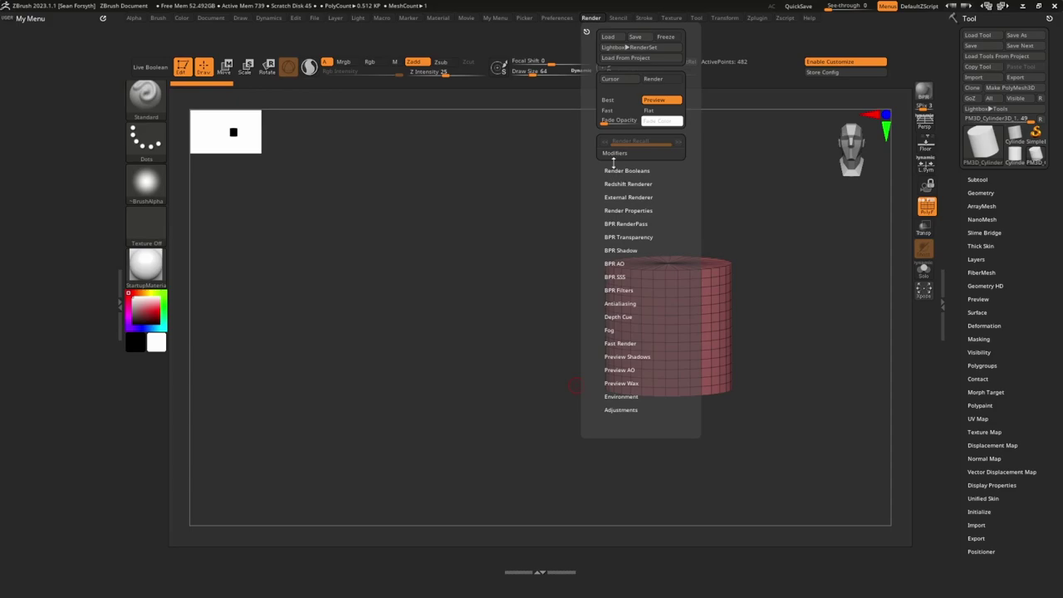
- Add a custom subpalette from the Custom UI preferences to My Menu and place the Subtool Groups Split button inside it
{"action": "left_click", "coordinate": [557, 18]}
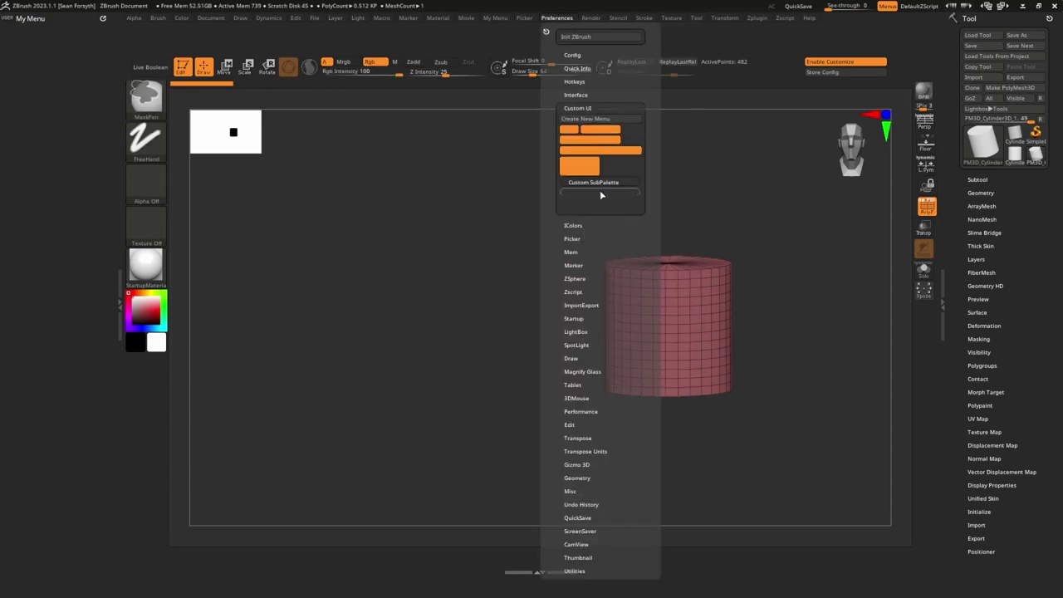
{"action": "mouse_move", "coordinate": [600, 191]}
{"action": "left_mouse_down", "text": "ctrl+alt"}
{"action": "mouse_move", "coordinate": [365, 166]}
{"action": "mouse_move", "coordinate": [118, 82]}
{"action": "mouse_move", "coordinate": [52, 33]}
{"action": "left_mouse_up", "text": "ctrl+alt"}
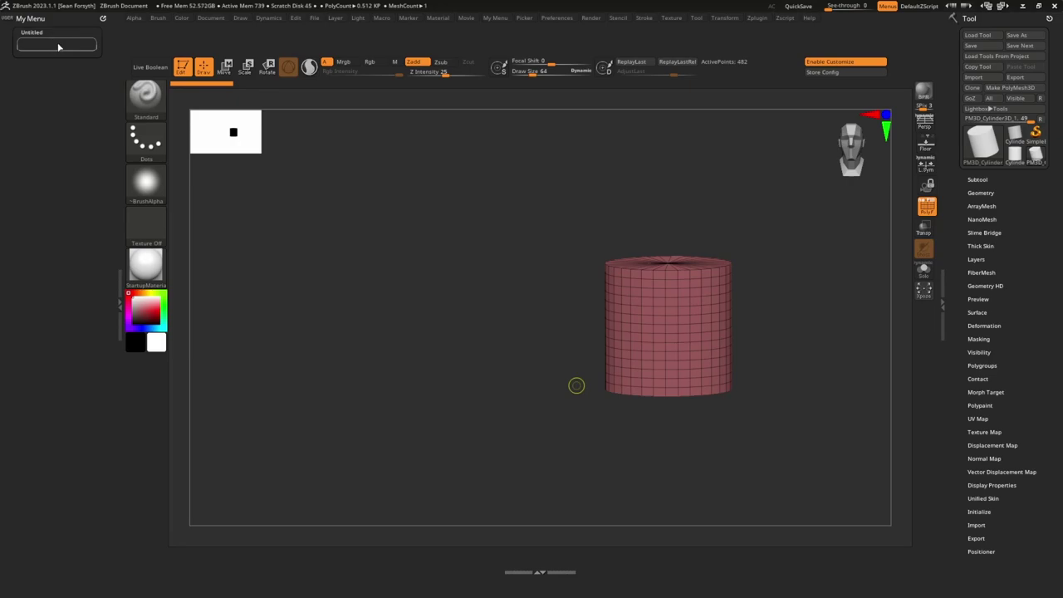
{"action": "left_click", "coordinate": [987, 191]}
{"action": "left_click", "coordinate": [982, 153]}
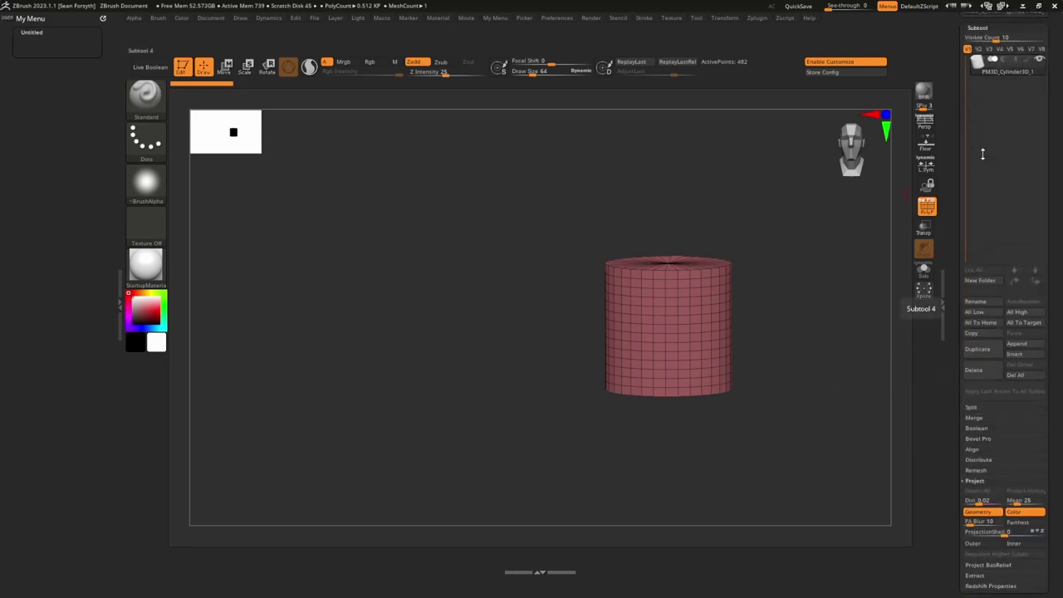
{"action": "left_click", "coordinate": [985, 407]}
{"action": "mouse_move", "coordinate": [1011, 418]}
{"action": "left_mouse_down", "text": "ctrl+alt"}
{"action": "mouse_move", "coordinate": [303, 183]}
{"action": "mouse_move", "coordinate": [148, 110]}
{"action": "mouse_move", "coordinate": [47, 41]}
{"action": "left_mouse_up", "text": "ctrl+alt"}
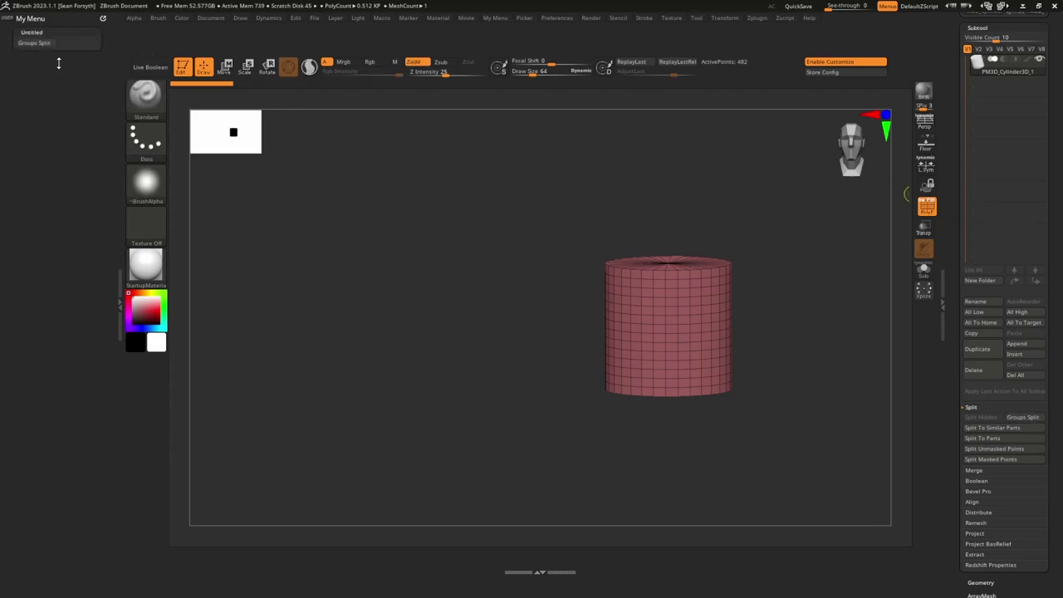
- Rename the untitled subpalette in My Menu to Geometry
{"action": "key", "text": "ctrl"}
{"action": "left_click", "coordinate": [35, 32], "text": "ctrl"}
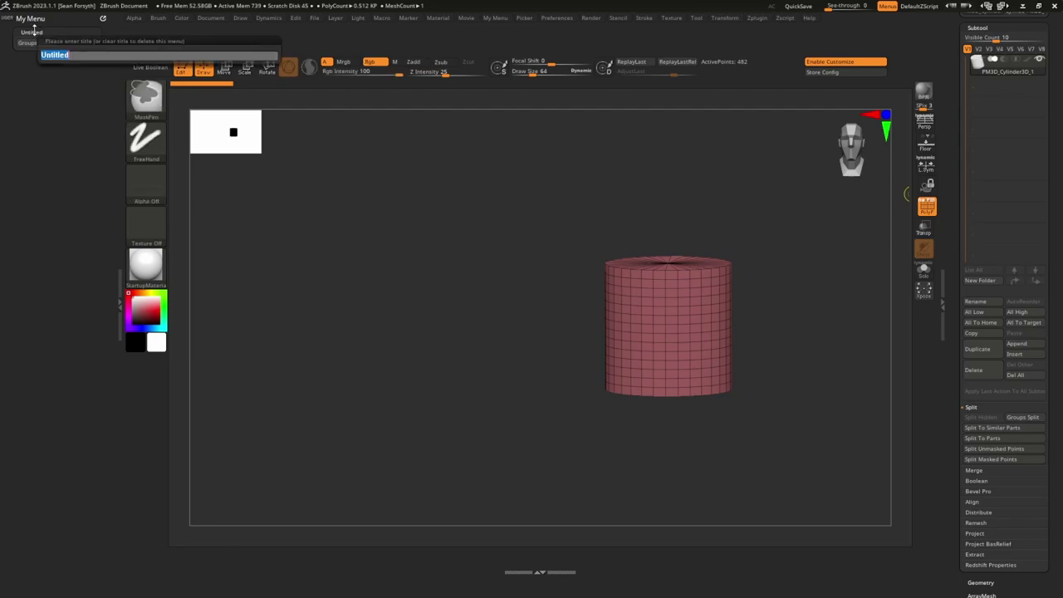
{"action": "key", "text": "shift"}
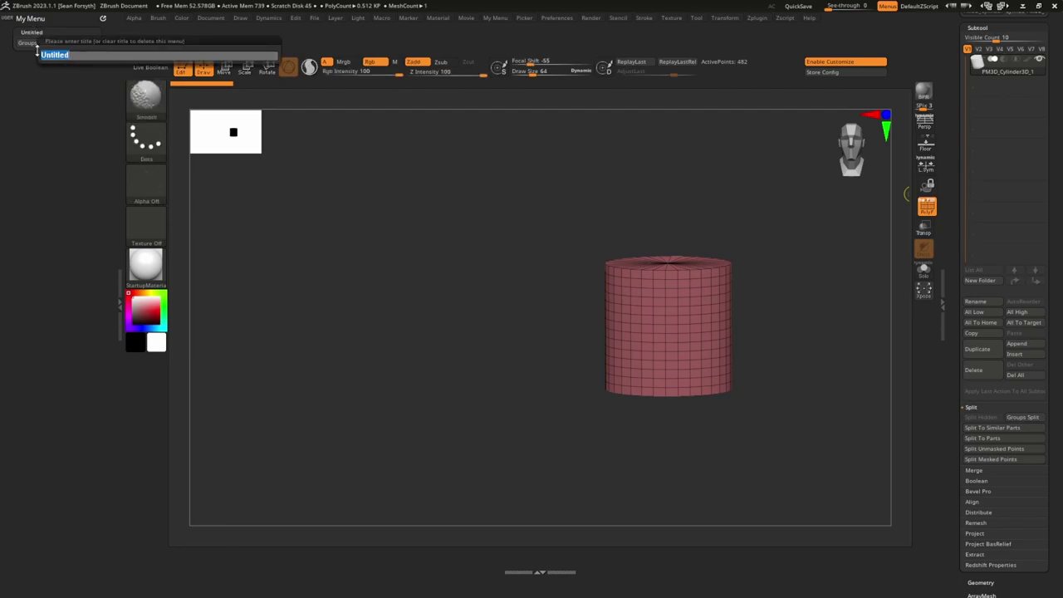
{"action": "type", "text": "Geome"}
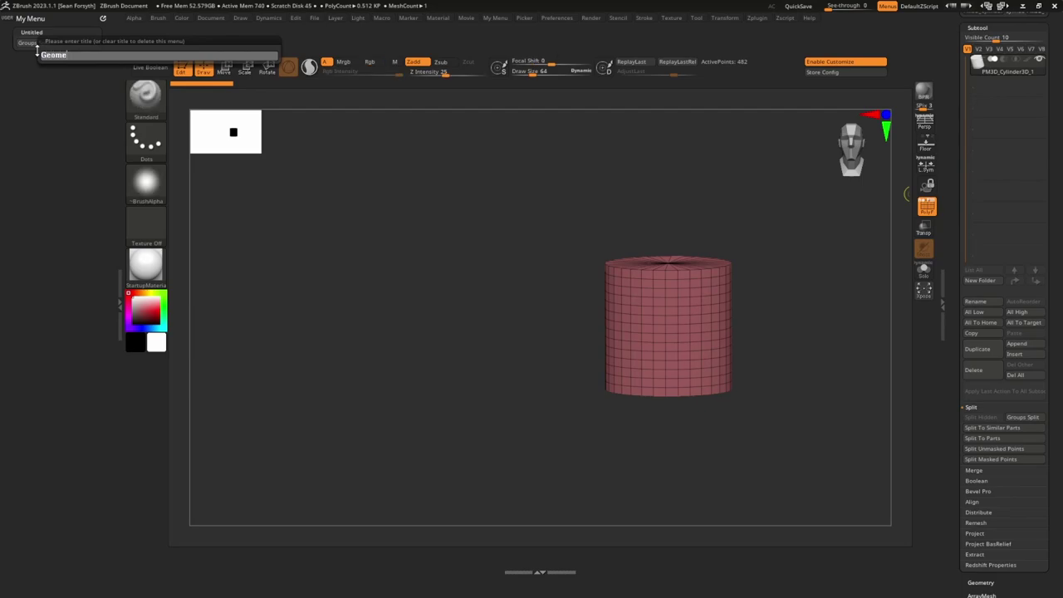
{"action": "type", "text": "try"}
{"action": "key", "text": "Return"}
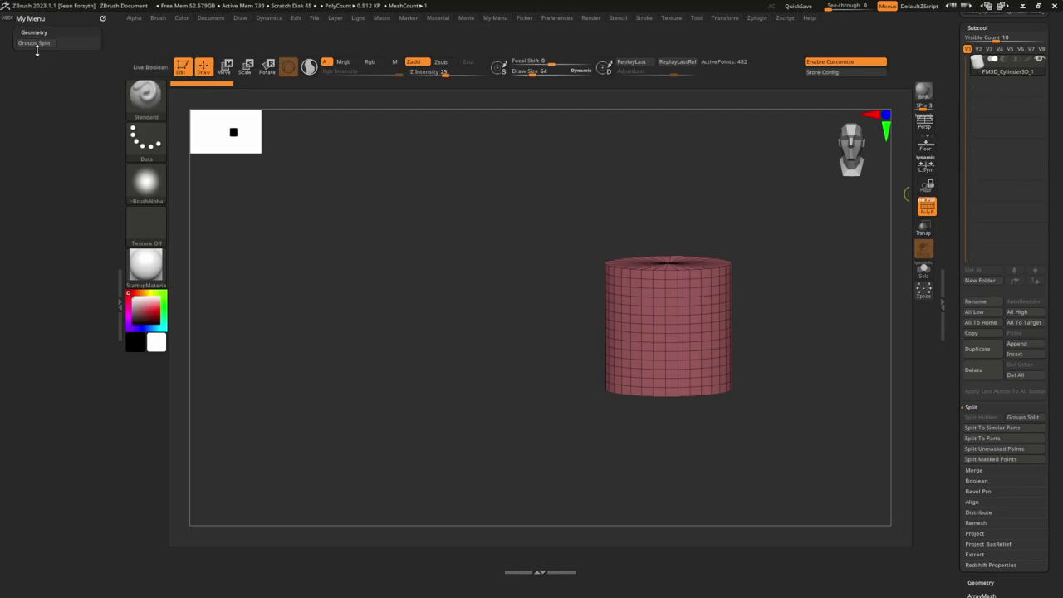
- Add the Split To Similar Parts and Split Unmasked Points buttons to the Geometry subpalette
{"action": "mouse_move", "coordinate": [998, 434]}
{"action": "left_mouse_down", "text": "ctrl+alt"}
{"action": "mouse_move", "coordinate": [327, 191]}
{"action": "mouse_move", "coordinate": [83, 46]}
{"action": "left_mouse_up", "text": "ctrl+alt"}
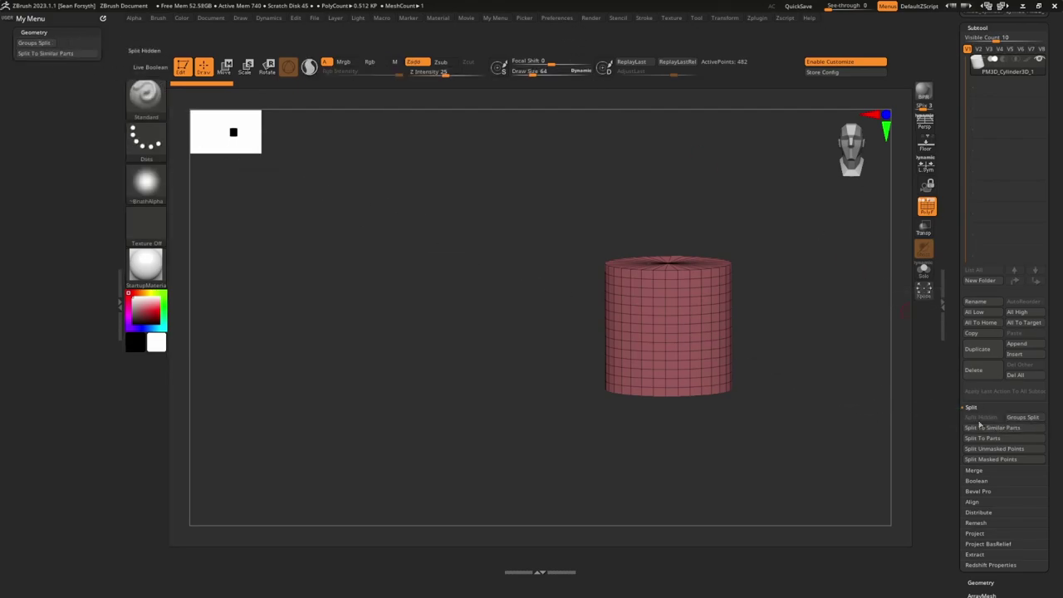
{"action": "mouse_move", "coordinate": [989, 448]}
{"action": "left_mouse_down", "text": "ctrl+alt"}
{"action": "mouse_move", "coordinate": [440, 219]}
{"action": "mouse_move", "coordinate": [578, 242]}
{"action": "mouse_move", "coordinate": [58, 65]}
{"action": "left_mouse_up", "text": "ctrl+alt"}
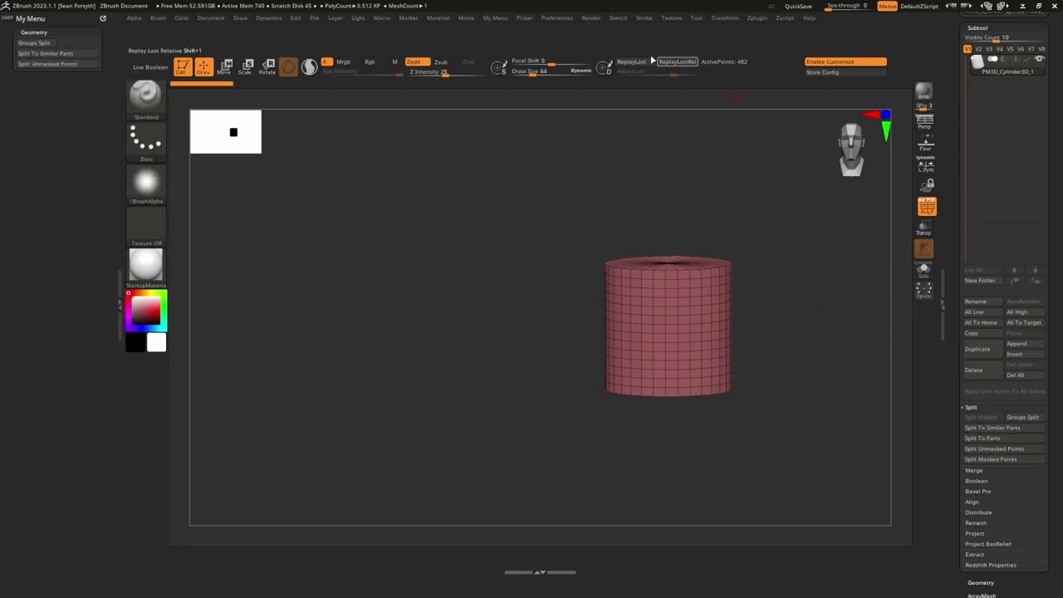
{"action": "left_click", "coordinate": [553, 20]}
- Add All Low, All High, Duplicate and Delete to the Geometry subpalette and move All High above Split To Similar Parts
{"action": "left_click_drag", "start_coordinate": [985, 314], "coordinate": [68, 43], "text": "ctrl+alt"}
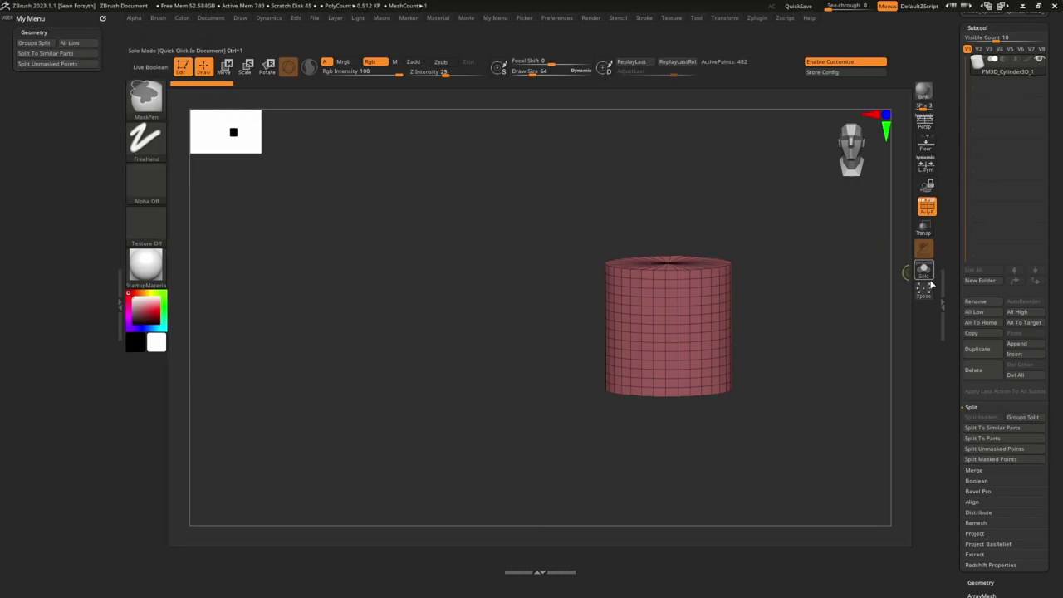
{"action": "left_click_drag", "start_coordinate": [1017, 313], "coordinate": [58, 65], "text": "ctrl+alt"}
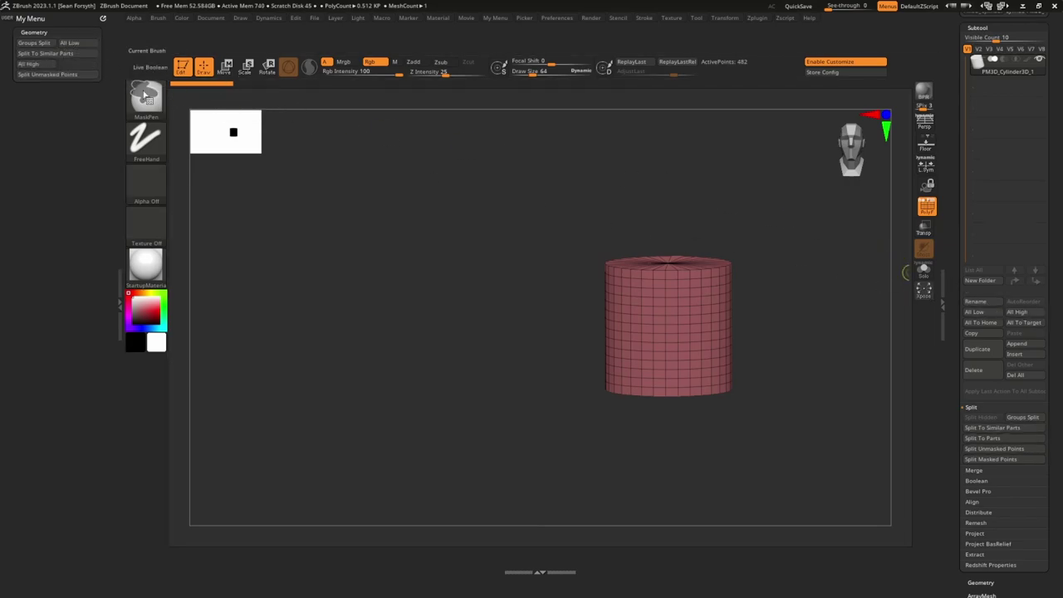
{"action": "left_click_drag", "start_coordinate": [987, 355], "coordinate": [38, 69], "text": "ctrl+alt"}
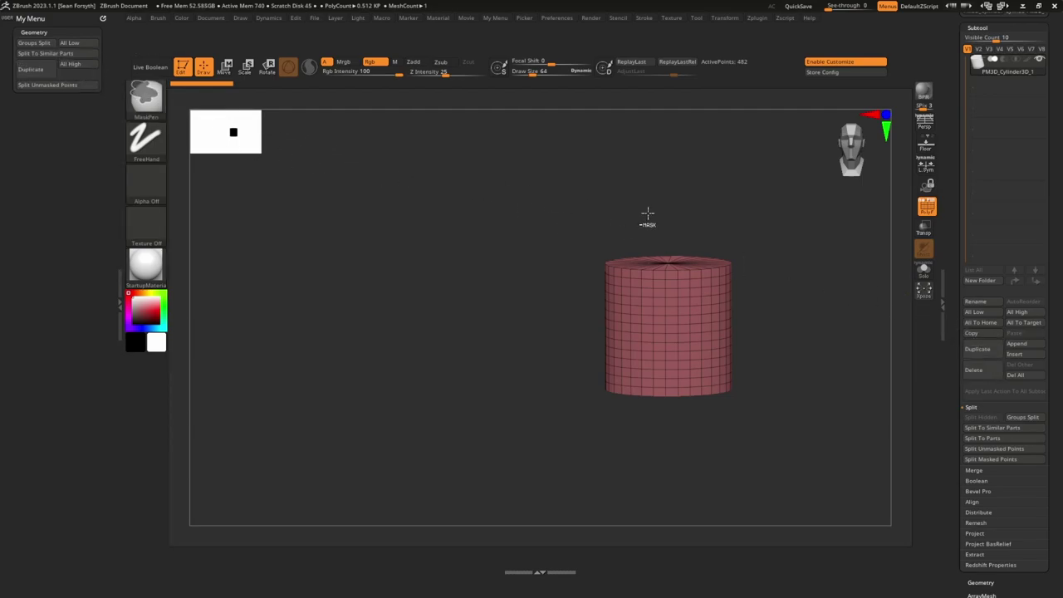
{"action": "left_click_drag", "start_coordinate": [976, 368], "coordinate": [73, 70], "text": "ctrl+alt"}
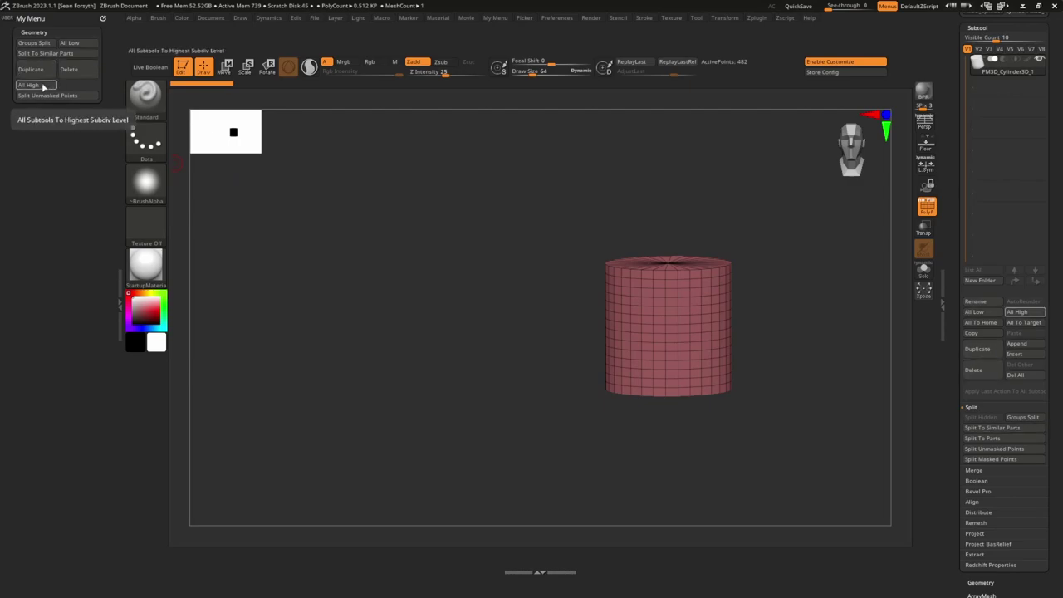
{"action": "mouse_move", "coordinate": [38, 87]}
{"action": "left_mouse_down", "text": "ctrl+alt"}
{"action": "mouse_move", "coordinate": [60, 56]}
{"action": "mouse_move", "coordinate": [48, 54]}
{"action": "left_mouse_up", "text": "ctrl+alt"}
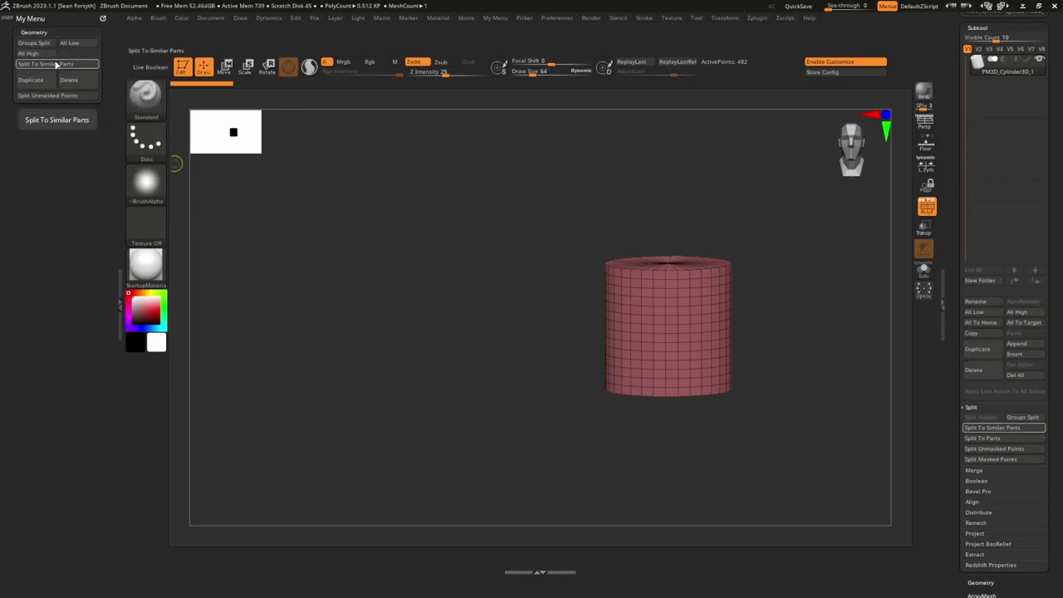
{"action": "left_click_drag", "start_coordinate": [77, 47], "coordinate": [47, 53], "text": "ctrl+alt"}
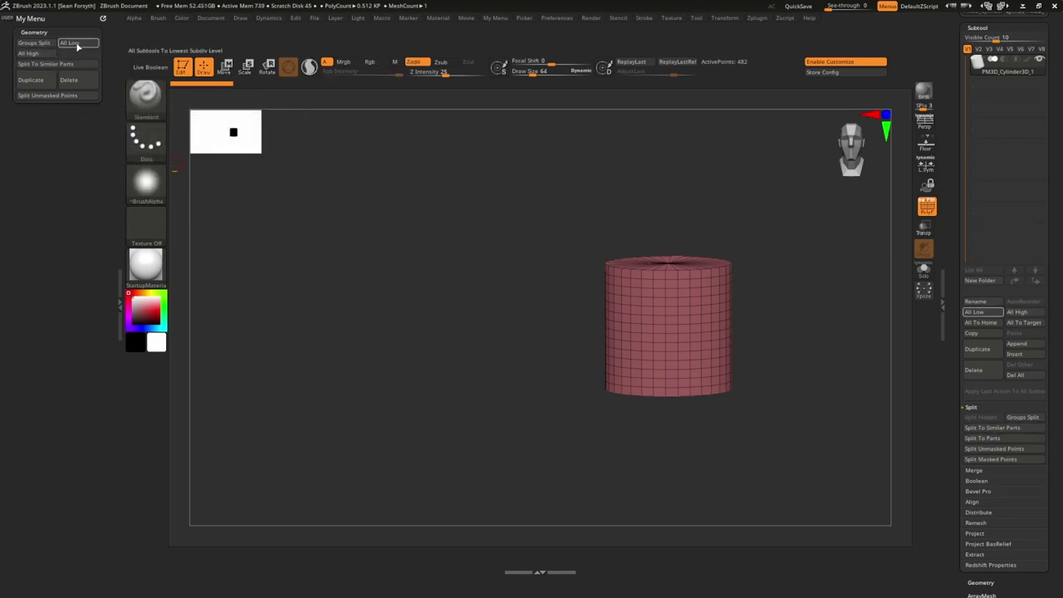
- Insert a half-width UI filler beside Groups Split and a full-width UI filler below Split To Similar Parts
{"action": "left_click", "coordinate": [556, 18]}
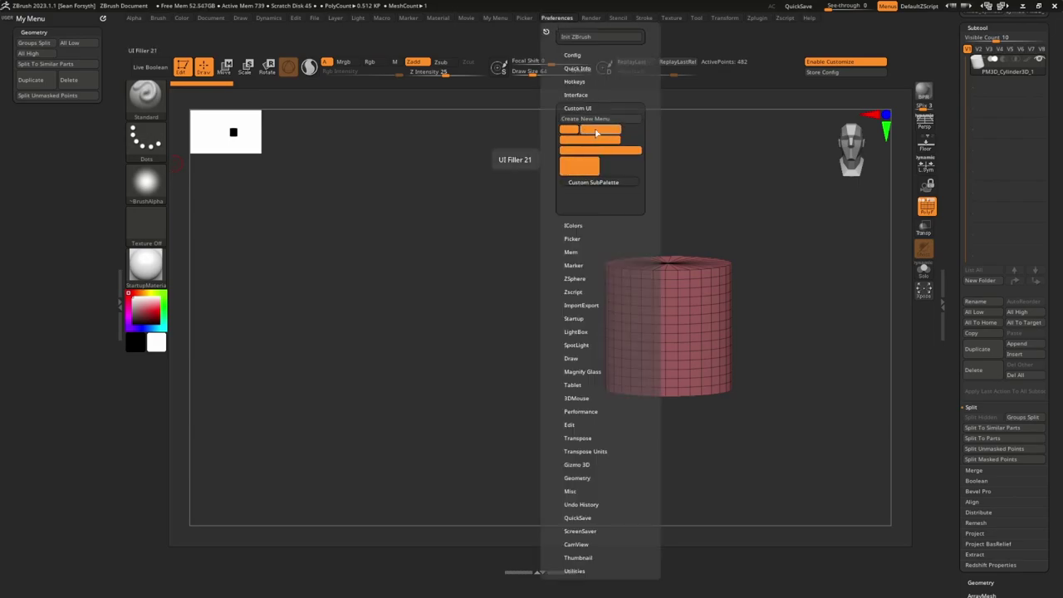
{"action": "mouse_move", "coordinate": [588, 133]}
{"action": "left_mouse_down", "text": "ctrl+alt"}
{"action": "mouse_move", "coordinate": [415, 120]}
{"action": "mouse_move", "coordinate": [62, 56]}
{"action": "mouse_move", "coordinate": [83, 46]}
{"action": "left_mouse_up", "text": "ctrl+alt"}
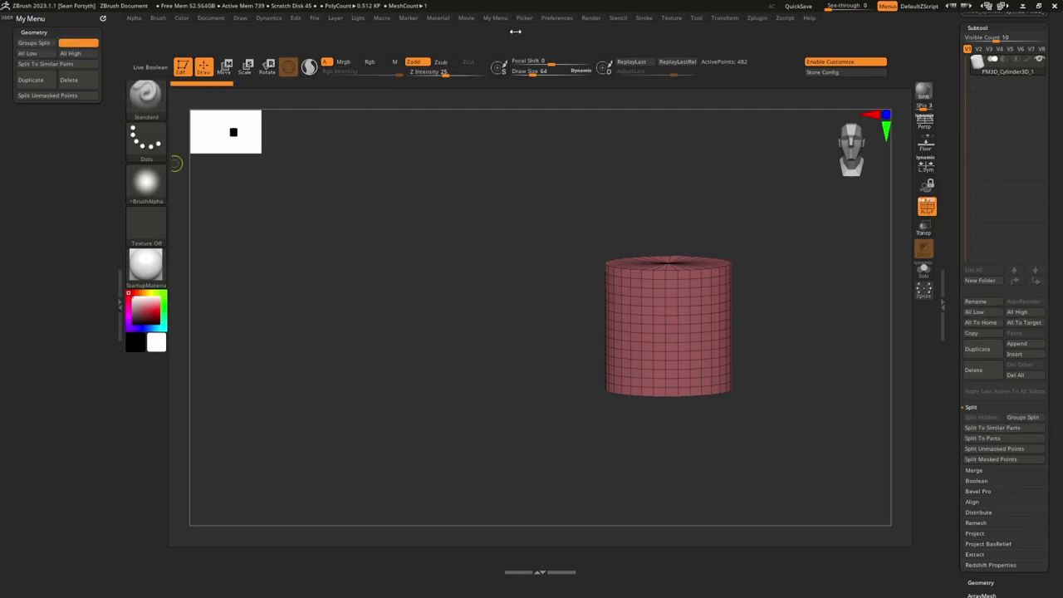
{"action": "left_click", "coordinate": [557, 17]}
{"action": "mouse_move", "coordinate": [599, 150]}
{"action": "left_mouse_down", "text": "ctrl+alt"}
{"action": "mouse_move", "coordinate": [75, 93]}
{"action": "mouse_move", "coordinate": [55, 77]}
{"action": "left_mouse_up", "text": "ctrl+alt"}
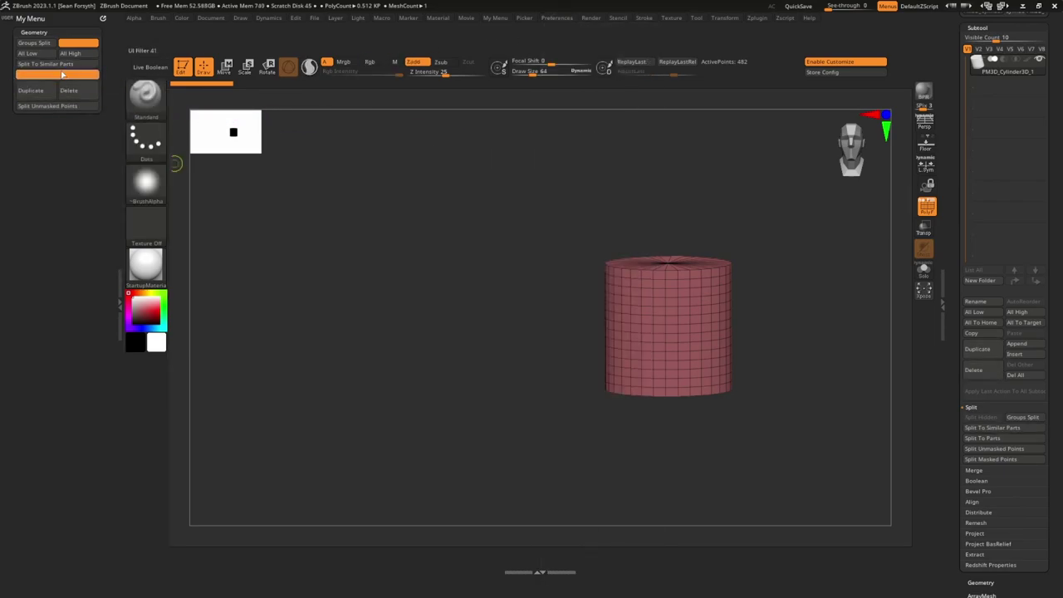
{"action": "left_click", "coordinate": [498, 20]}
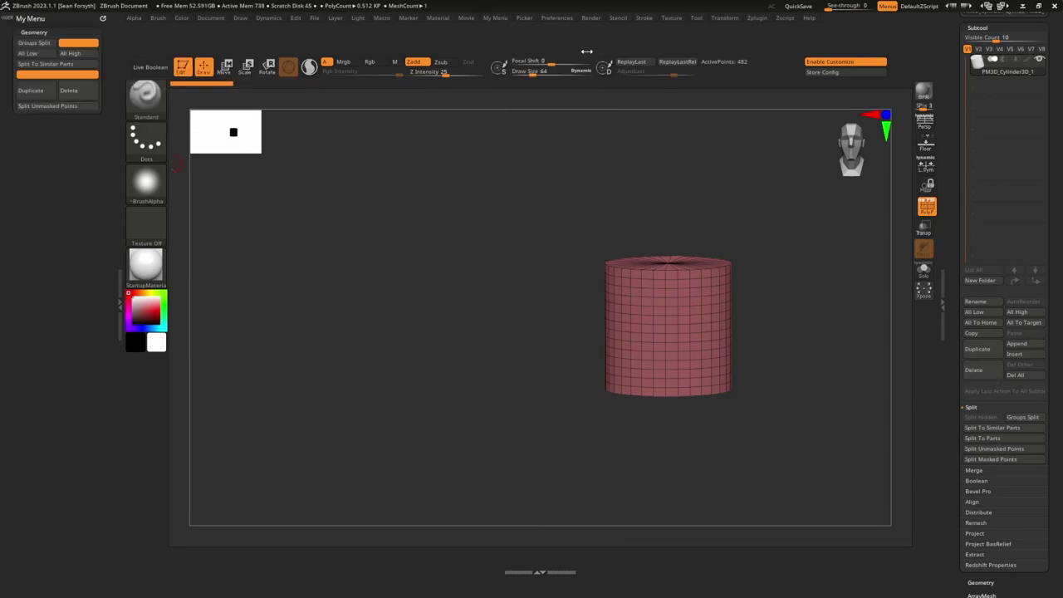
- Disable interface customization to preview the fillers as blank spacing in My Menu, and re-enable customization
{"action": "left_click", "coordinate": [847, 65]}
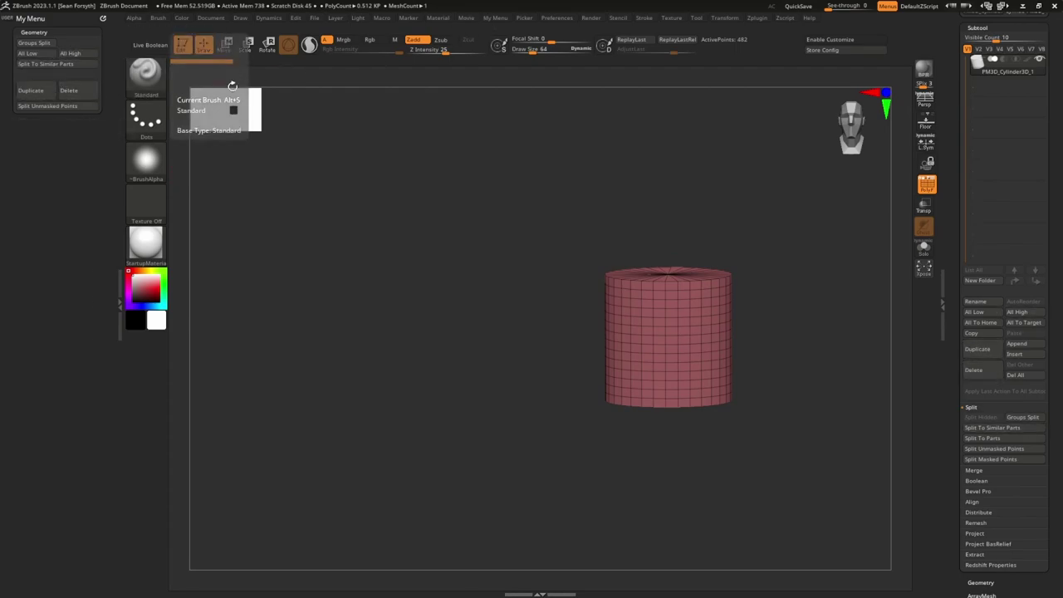
{"action": "left_click", "coordinate": [556, 18]}
{"action": "left_click", "coordinate": [830, 39]}
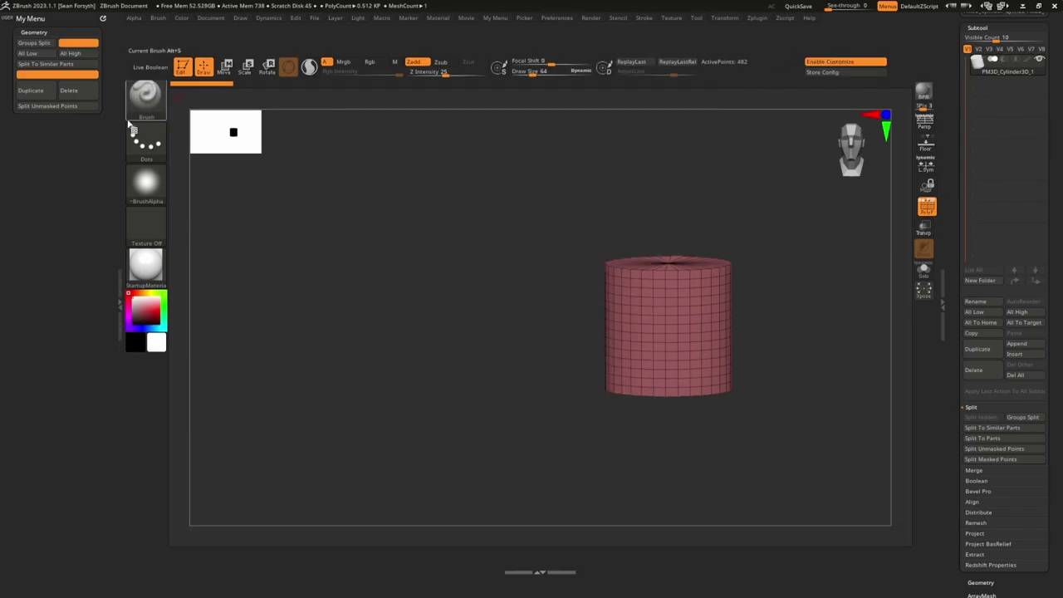
{"action": "left_click", "coordinate": [556, 18]}
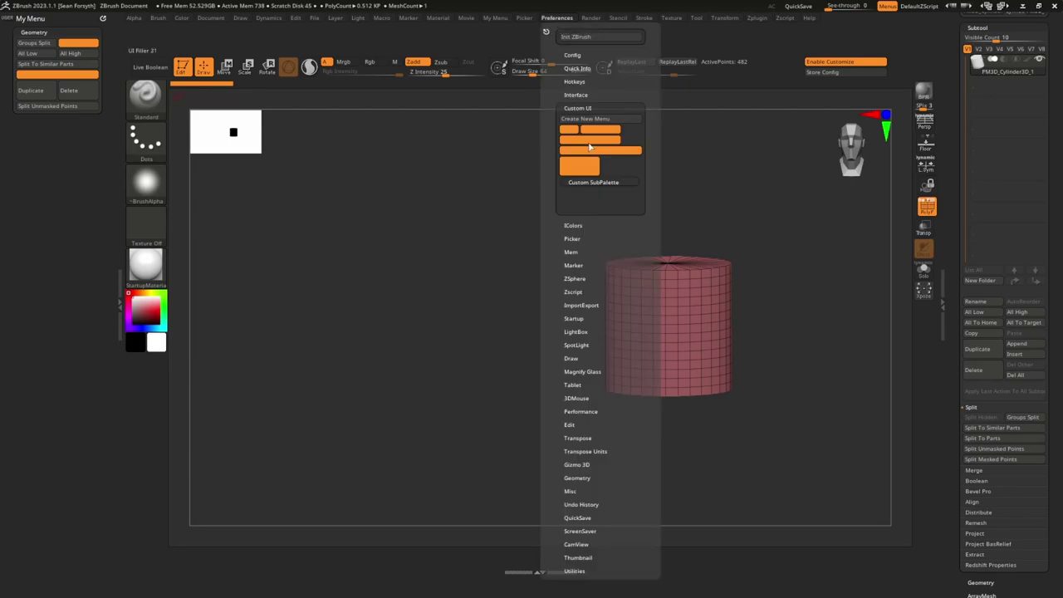
{"action": "mouse_move", "coordinate": [605, 180]}
{"action": "left_mouse_down", "text": "ctrl+alt"}
{"action": "mouse_move", "coordinate": [412, 163]}
{"action": "mouse_move", "coordinate": [57, 66]}
{"action": "mouse_move", "coordinate": [47, 30]}
{"action": "left_mouse_up", "text": "ctrl+alt"}
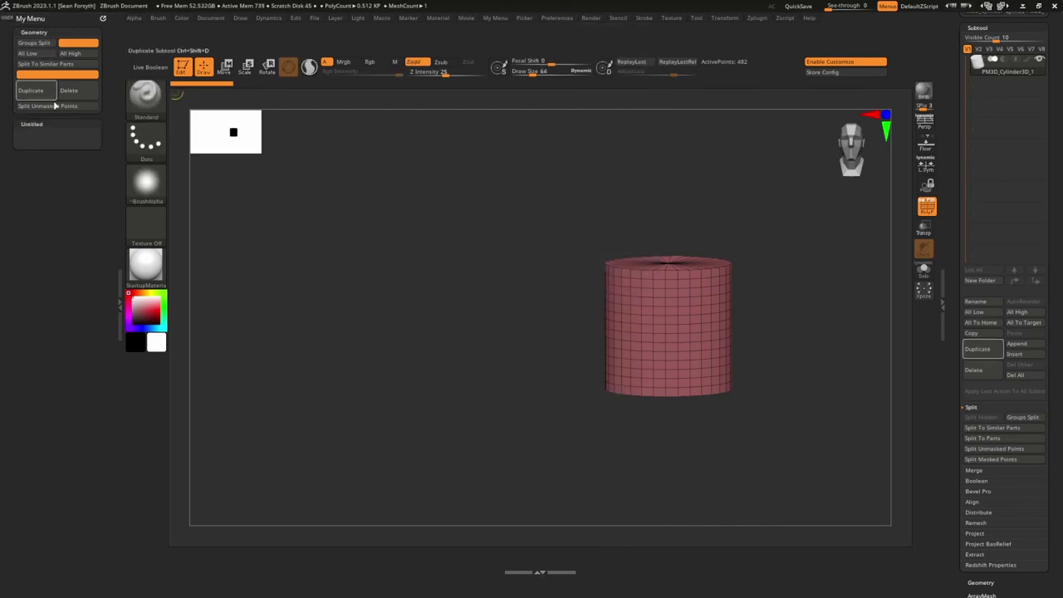
{"action": "mouse_move", "coordinate": [71, 127]}
{"action": "left_mouse_down", "text": "ctrl+alt"}
{"action": "mouse_move", "coordinate": [355, 190]}
{"action": "mouse_move", "coordinate": [380, 182]}
{"action": "left_mouse_up", "text": "ctrl+alt"}
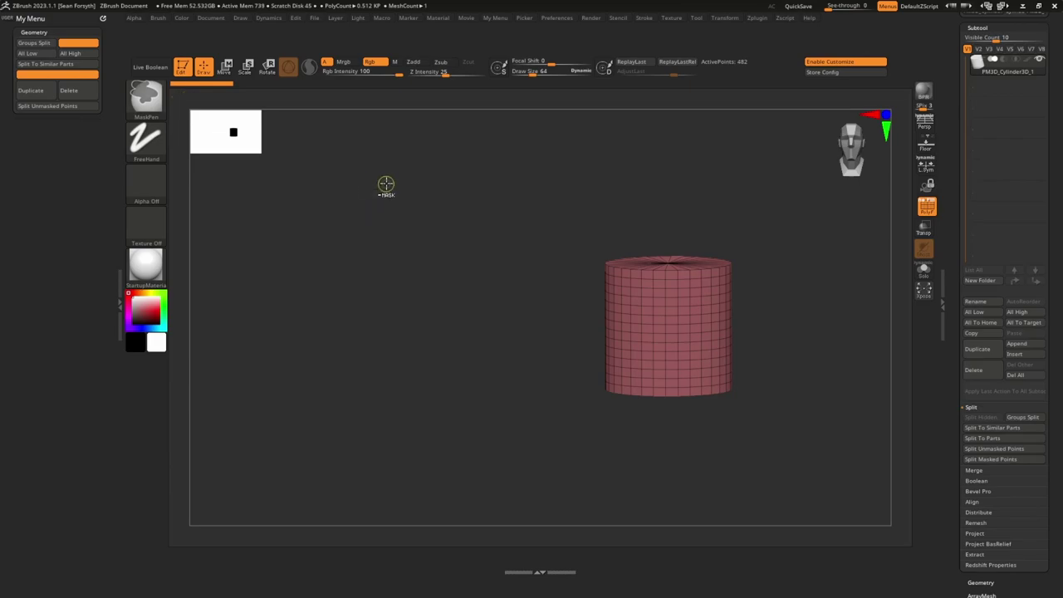
- Nest a new custom subpalette inside Geometry below Split Unmasked Points and add the Subtool Rename button to it
{"action": "left_click", "coordinate": [570, 18]}
{"action": "mouse_move", "coordinate": [581, 182]}
{"action": "left_mouse_down", "text": "ctrl+alt"}
{"action": "mouse_move", "coordinate": [36, 121]}
{"action": "mouse_move", "coordinate": [45, 127]}
{"action": "left_mouse_up", "text": "ctrl+alt"}
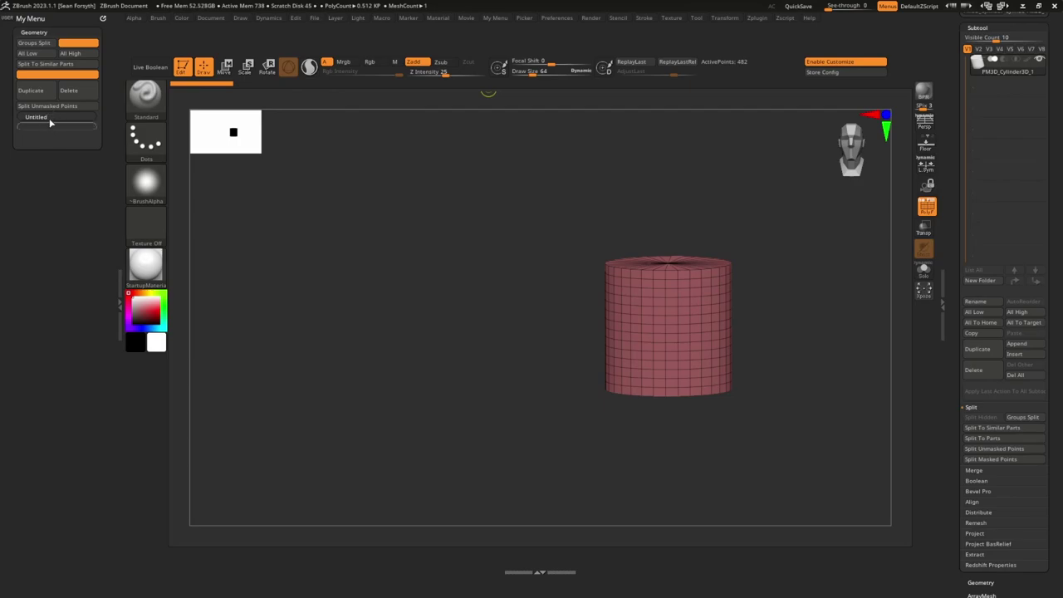
{"action": "left_click_drag", "start_coordinate": [973, 304], "coordinate": [52, 123], "text": "ctrl+alt"}
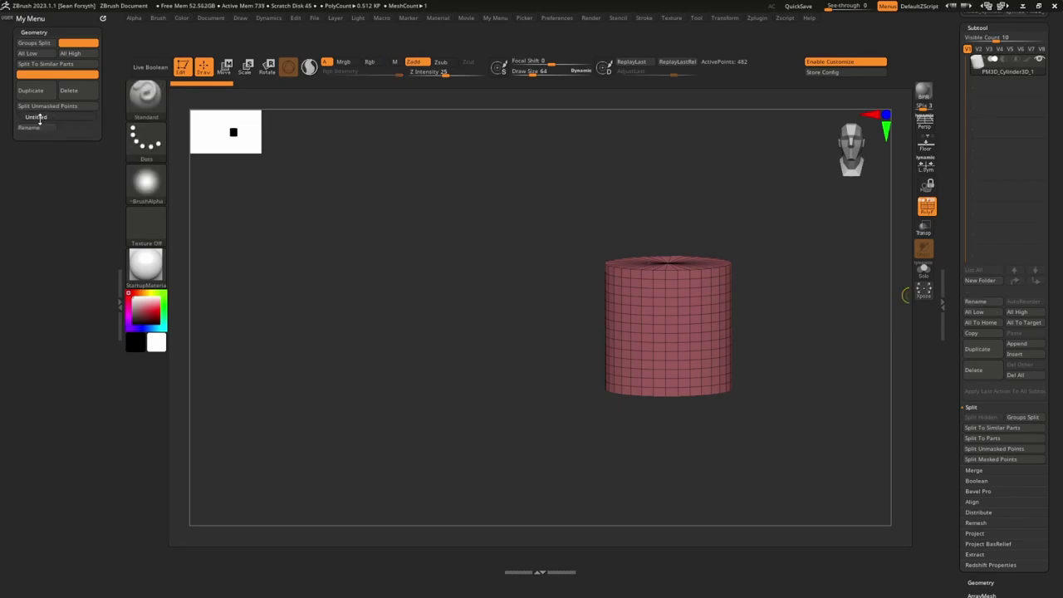
{"action": "left_click", "coordinate": [38, 117]}
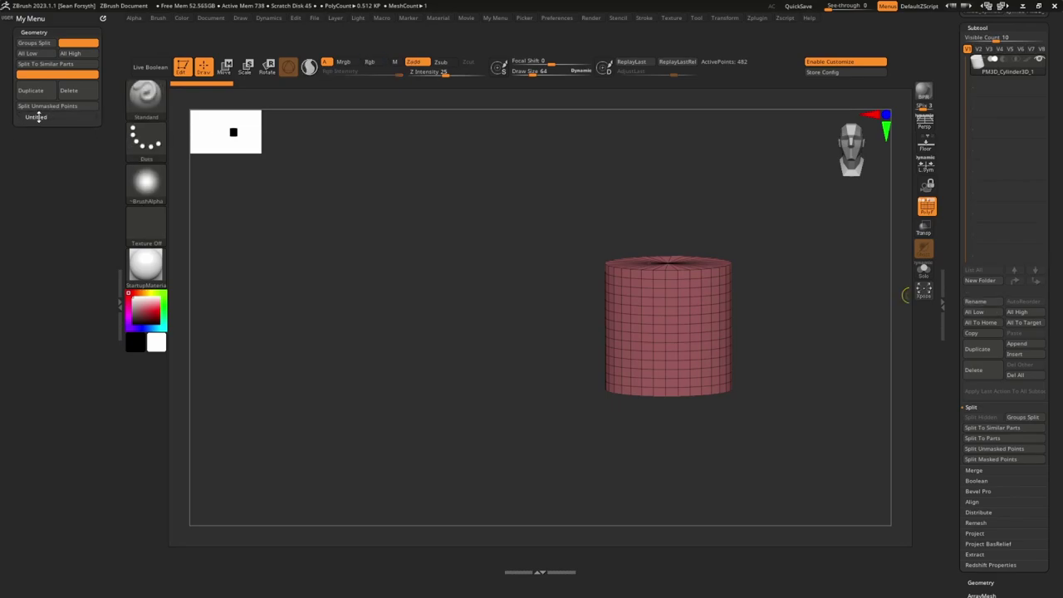
{"action": "left_click", "coordinate": [36, 118]}
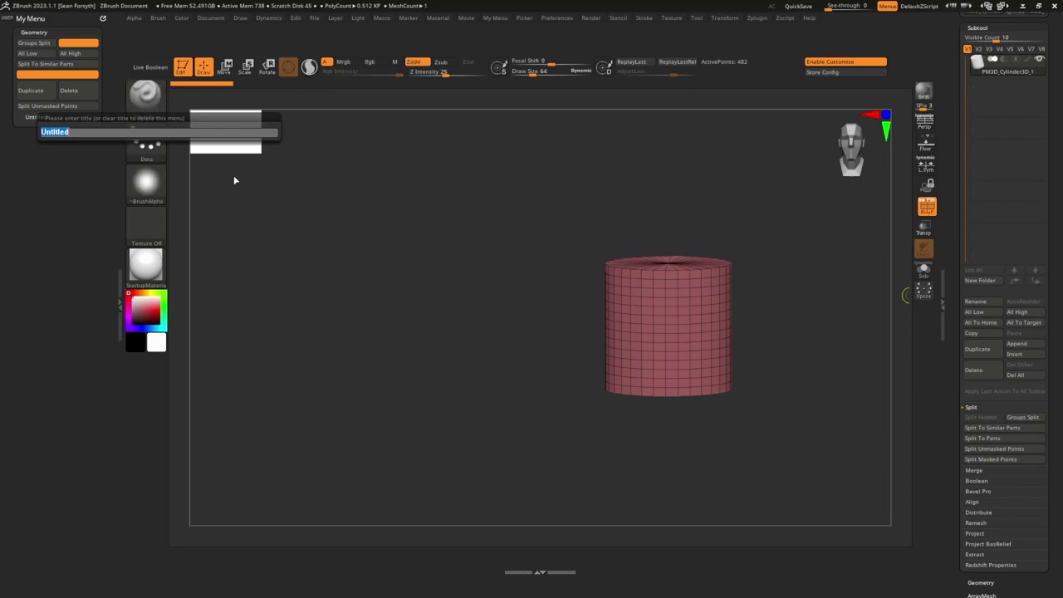
{"action": "left_click", "coordinate": [71, 182]}
{"action": "left_click", "coordinate": [40, 116], "text": "ctrl"}
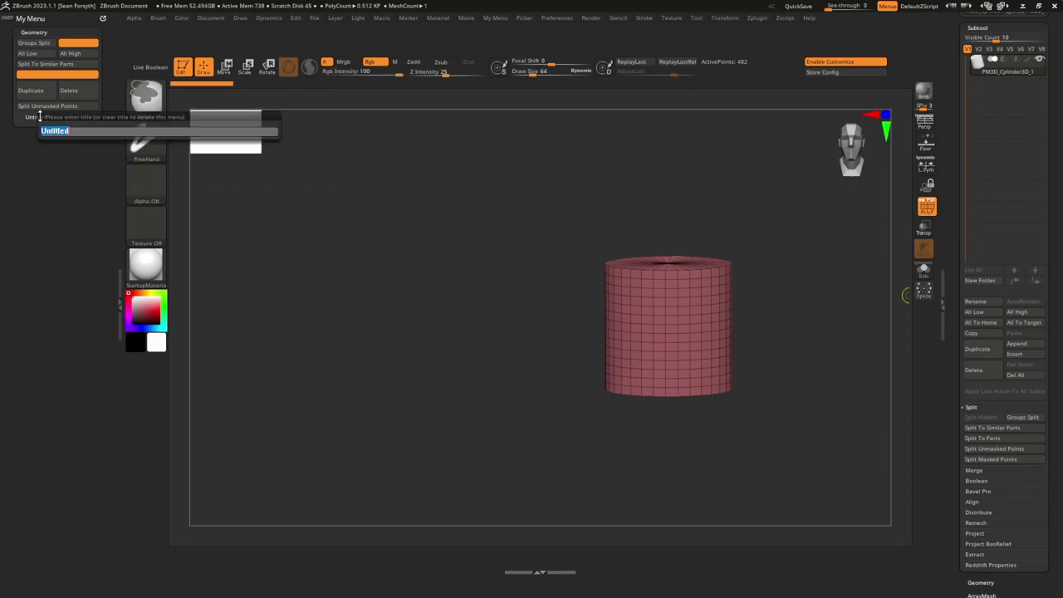
{"action": "left_click", "coordinate": [310, 205]}
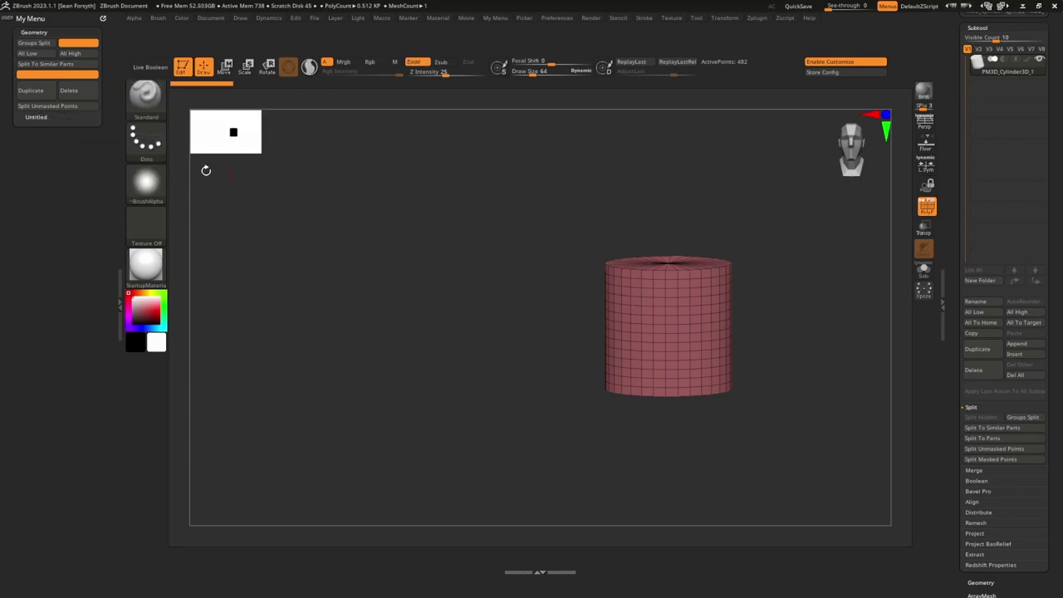
- Remove the Rename button and the nested Untitled subpalette from the Geometry subpalette, and open the Preferences
{"action": "left_click", "coordinate": [39, 117]}
{"action": "left_click_drag", "start_coordinate": [41, 129], "coordinate": [384, 248], "text": "ctrl+alt"}
{"action": "left_click_drag", "start_coordinate": [39, 118], "coordinate": [354, 232], "text": "ctrl+alt"}
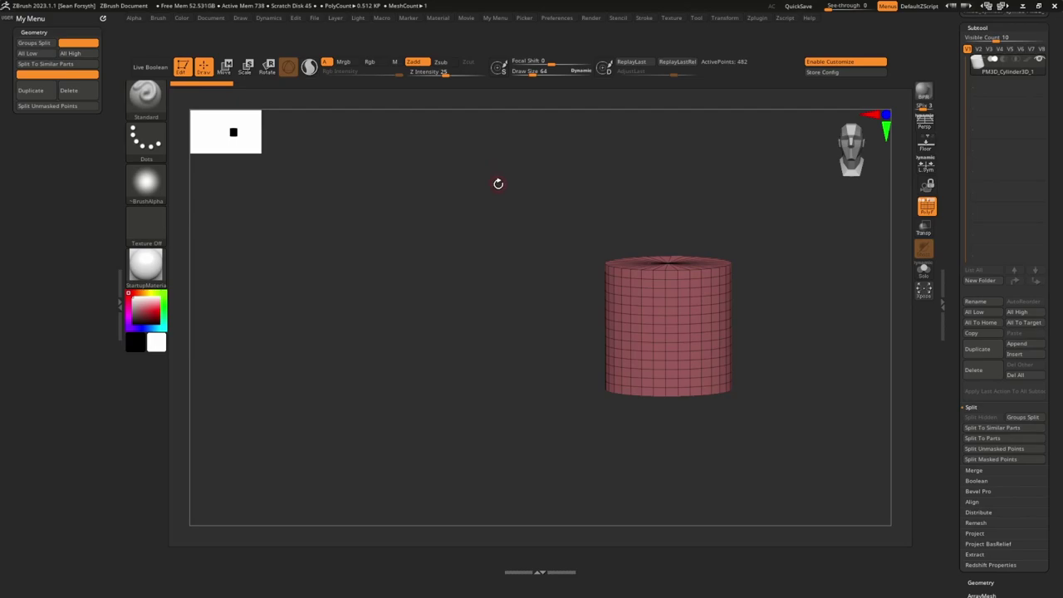
{"action": "left_click", "coordinate": [558, 18]}
{"action": "left_click", "coordinate": [579, 55]}
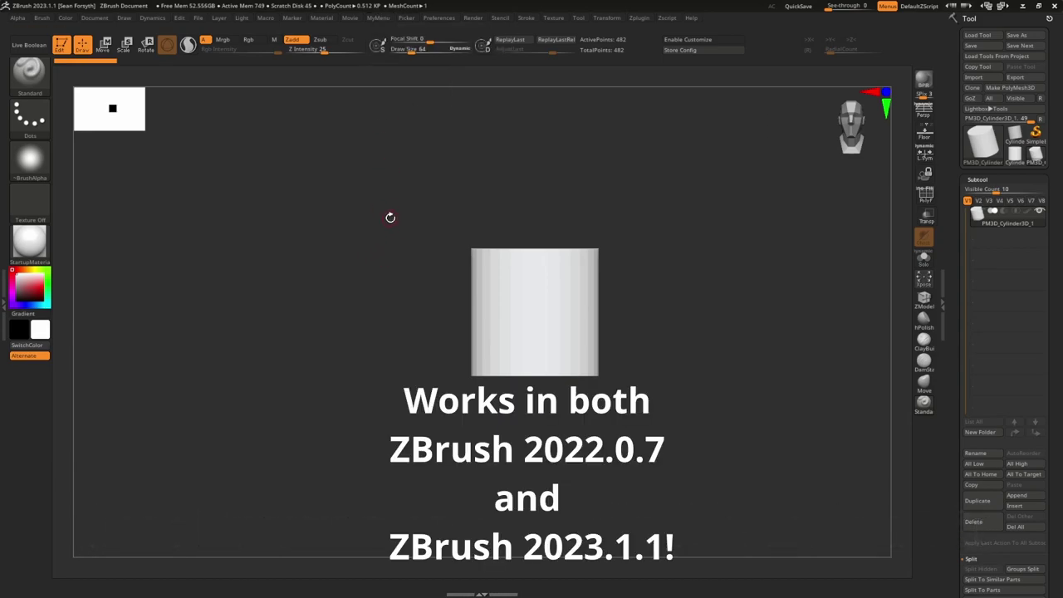
- Swap the main and secondary colours back and forth to test the colour-switch hotkey
{"action": "key", "text": "v"}
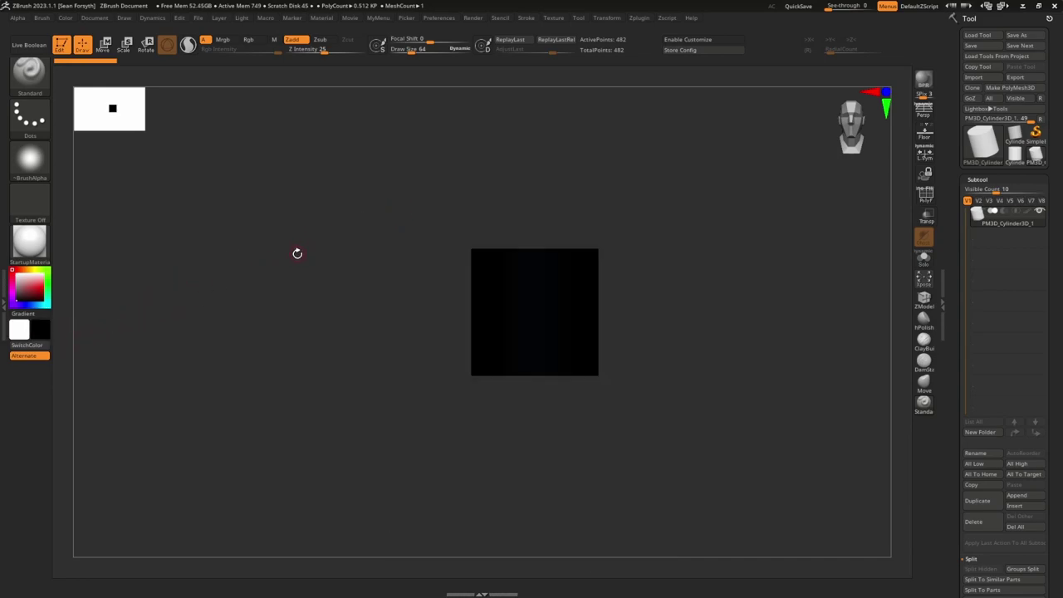
{"action": "key", "text": "v"}
{"action": "key", "text": "v"}
{"action": "key", "text": "v"}
{"action": "key", "text": "v"}
{"action": "key", "text": "v"}
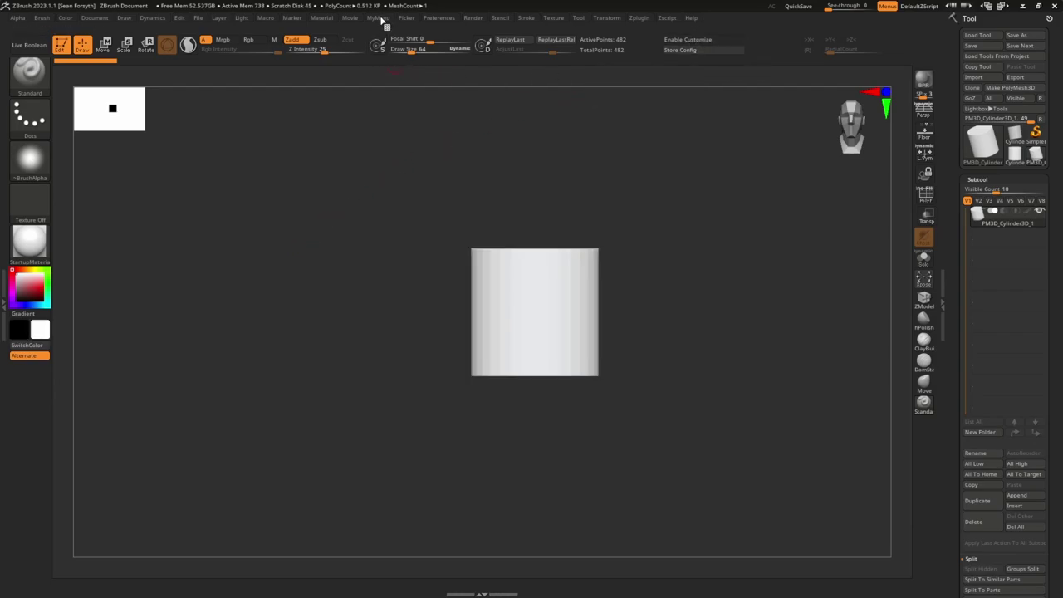
- Assign the hotkey 1 to MyMenu, accepting its reassignment from the other interface item
{"action": "key", "text": "ctrl"}
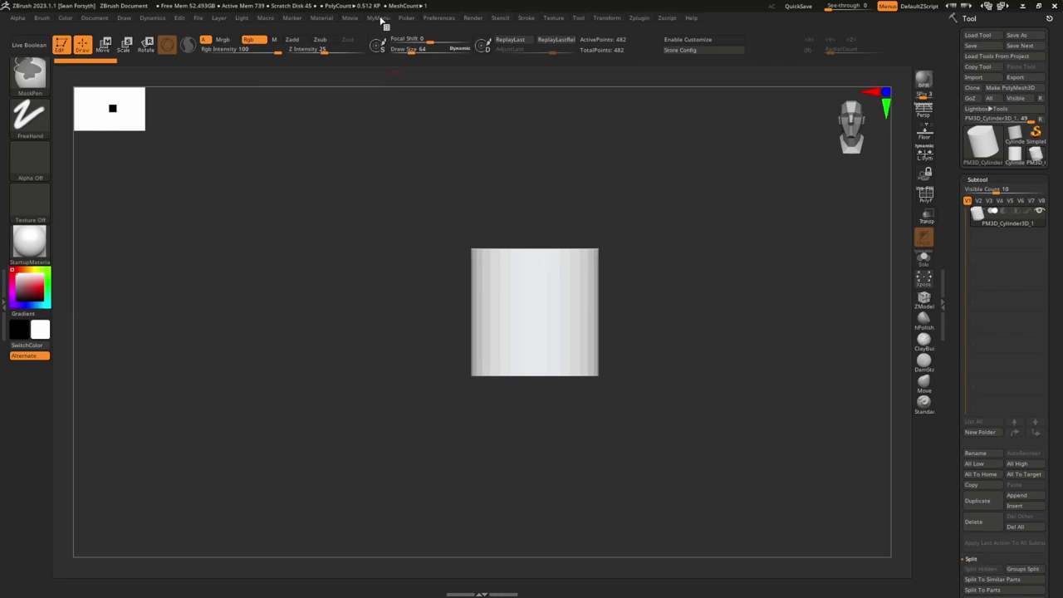
{"action": "left_click", "coordinate": [379, 19], "text": "ctrl+alt"}
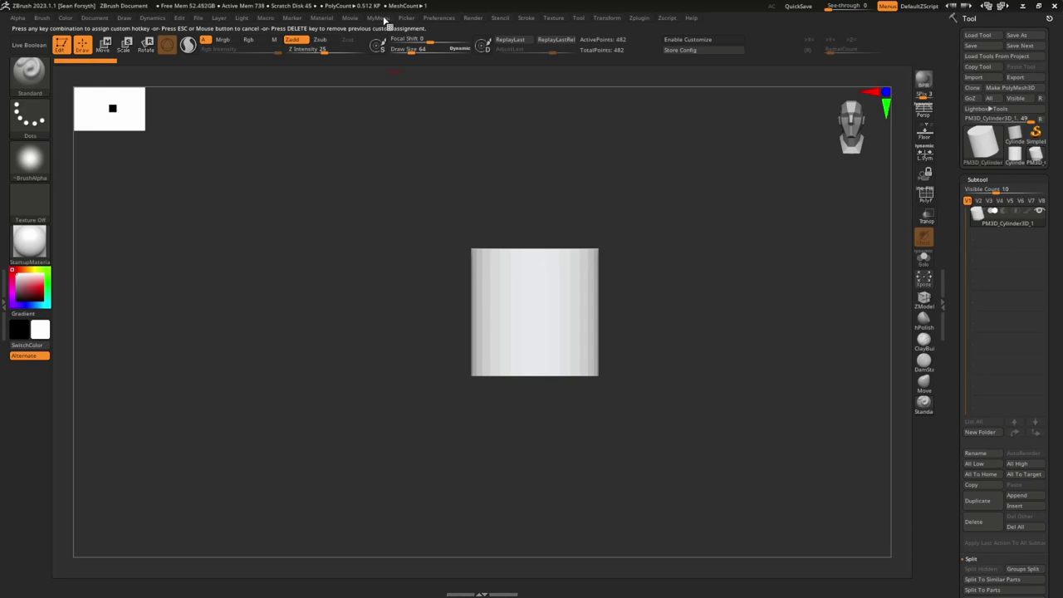
{"action": "key", "text": "1"}
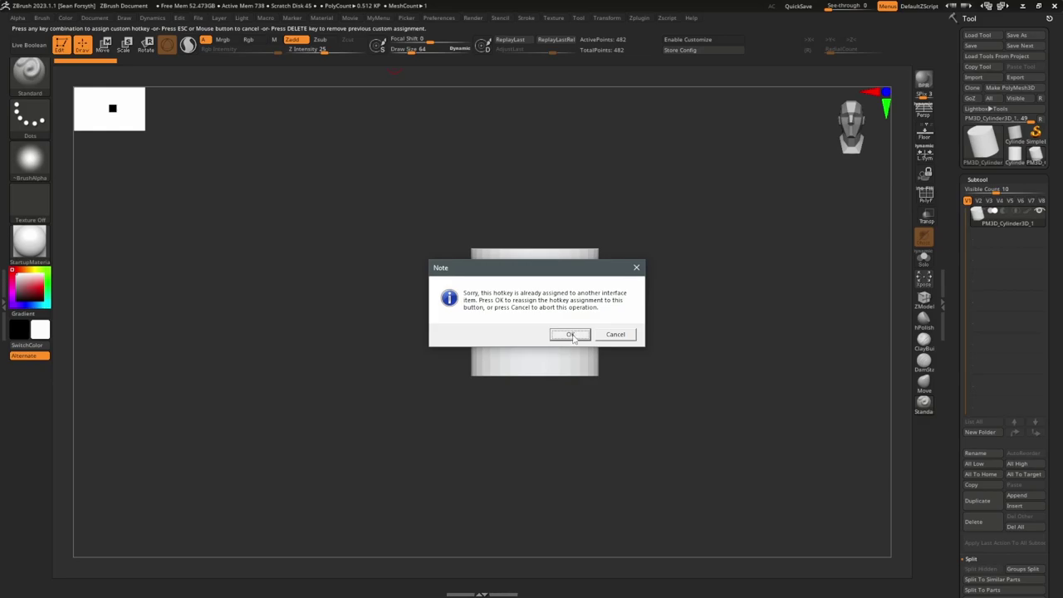
{"action": "left_click", "coordinate": [572, 335]}
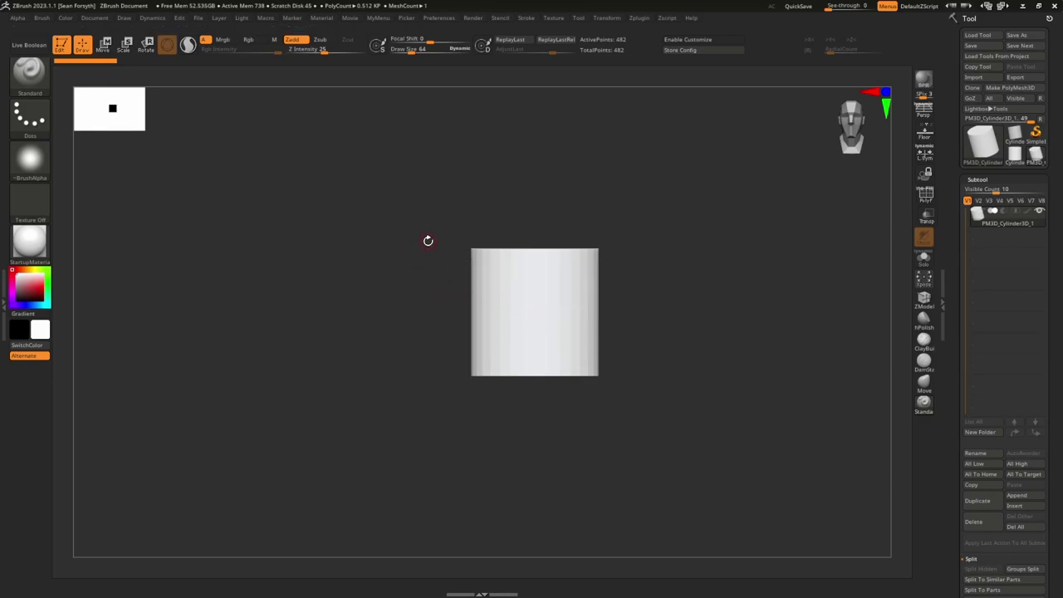
- Bring up MyMenu at the cursor with its hotkey and inspect the Clothing and Mesh operations subpalettes one at a time
{"action": "key", "text": "m"}
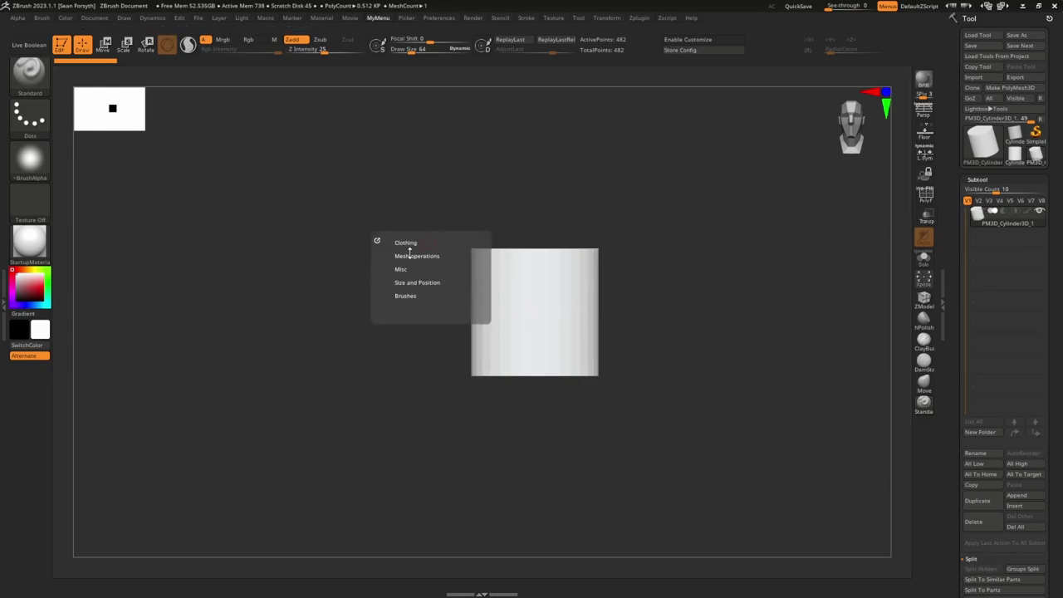
{"action": "left_click", "coordinate": [409, 255]}
{"action": "left_click", "coordinate": [409, 253]}
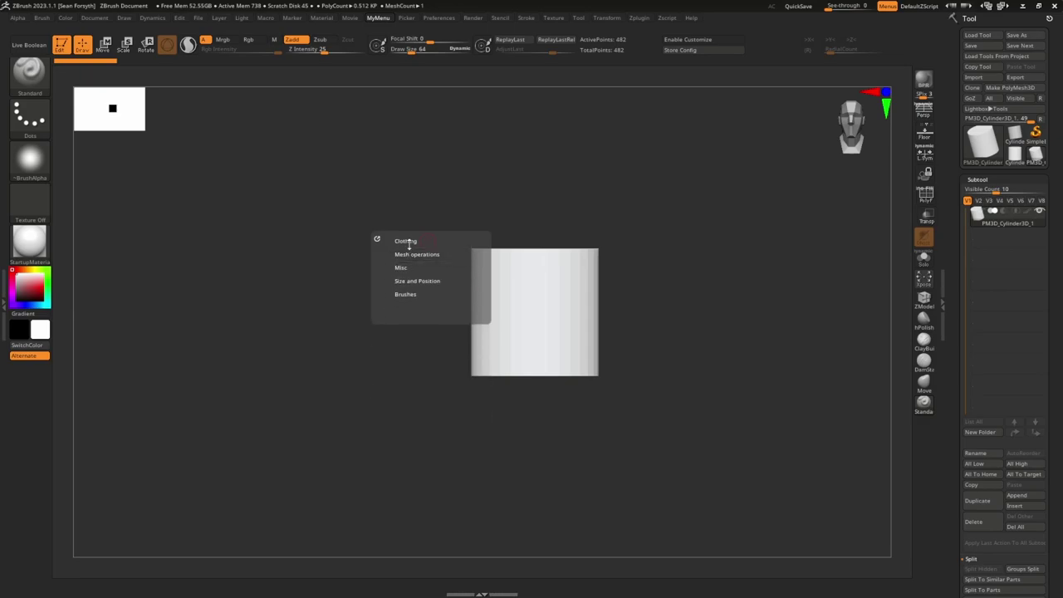
{"action": "left_click", "coordinate": [406, 240]}
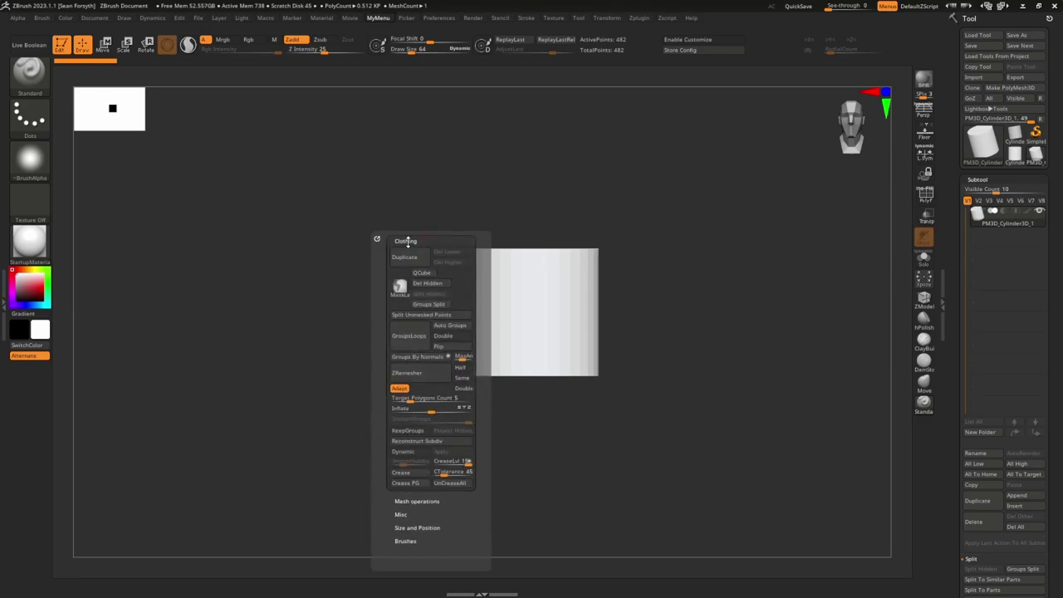
{"action": "left_click", "coordinate": [408, 241]}
{"action": "left_click", "coordinate": [404, 252]}
{"action": "left_click", "coordinate": [405, 253]}
{"action": "left_click", "coordinate": [405, 262]}
{"action": "left_click", "coordinate": [406, 263]}
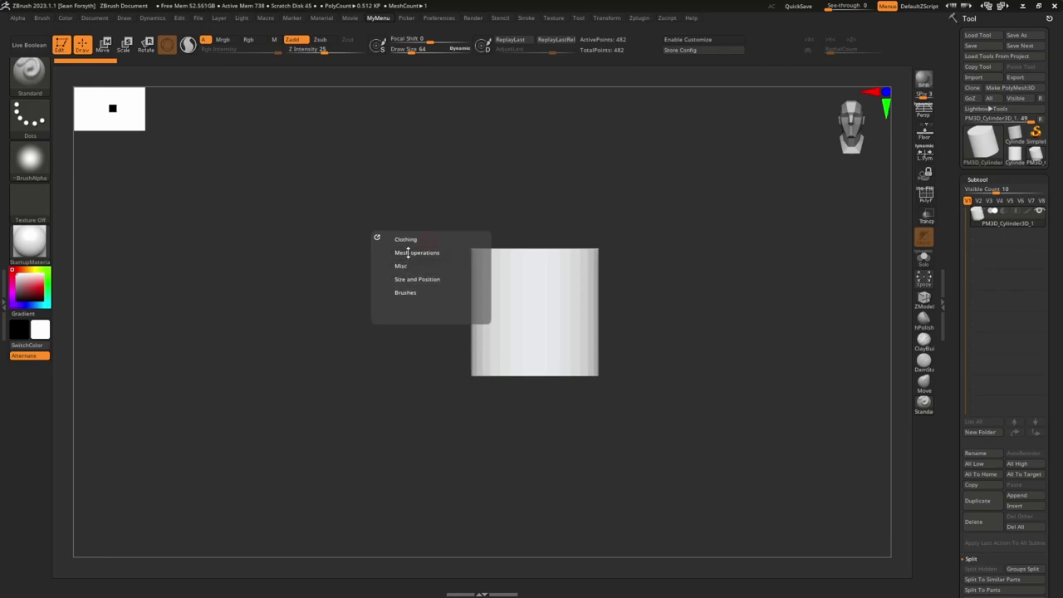
{"action": "left_click", "coordinate": [408, 253]}
{"action": "left_click", "coordinate": [406, 252]}
{"action": "left_click", "coordinate": [407, 241]}
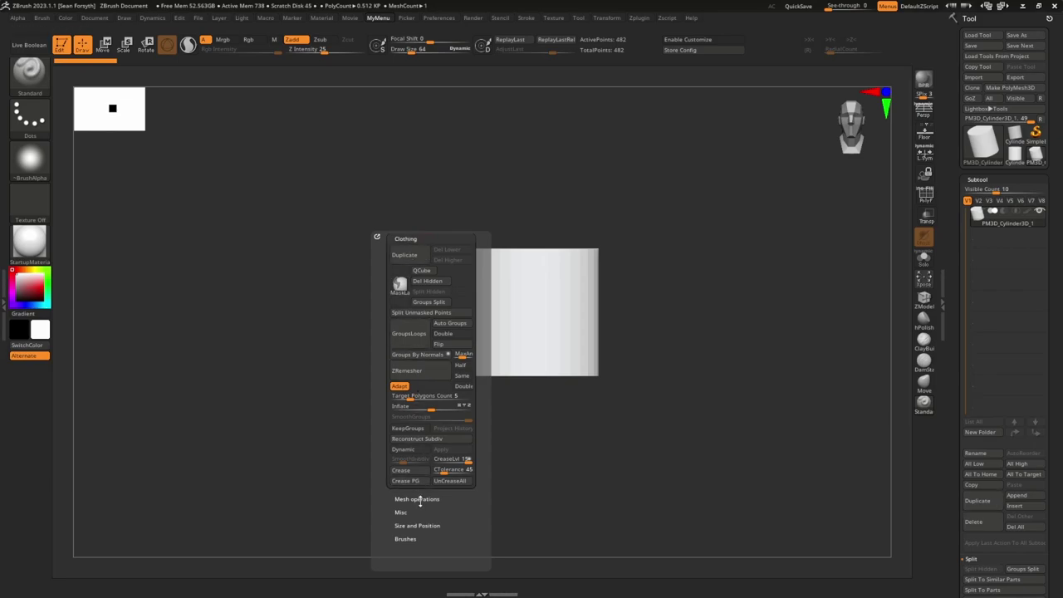
{"action": "left_click", "coordinate": [420, 498]}
{"action": "key", "text": "1"}
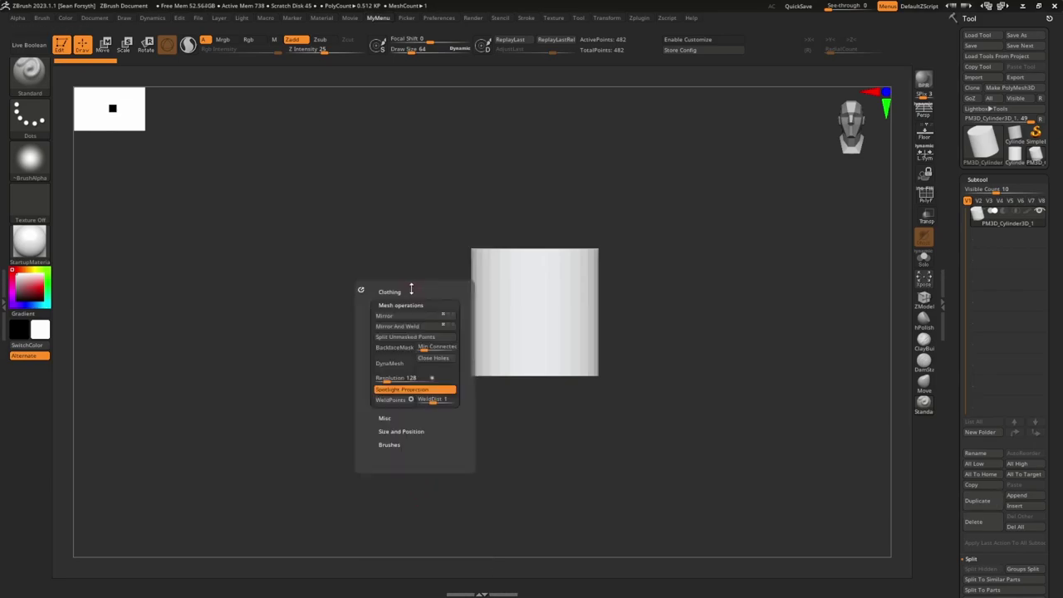
- Expand the Misc subpalette while keeping Mesh operations and Clothing open alongside it, reopen MyMenu and collapse Misc again
{"action": "left_click", "coordinate": [392, 418]}
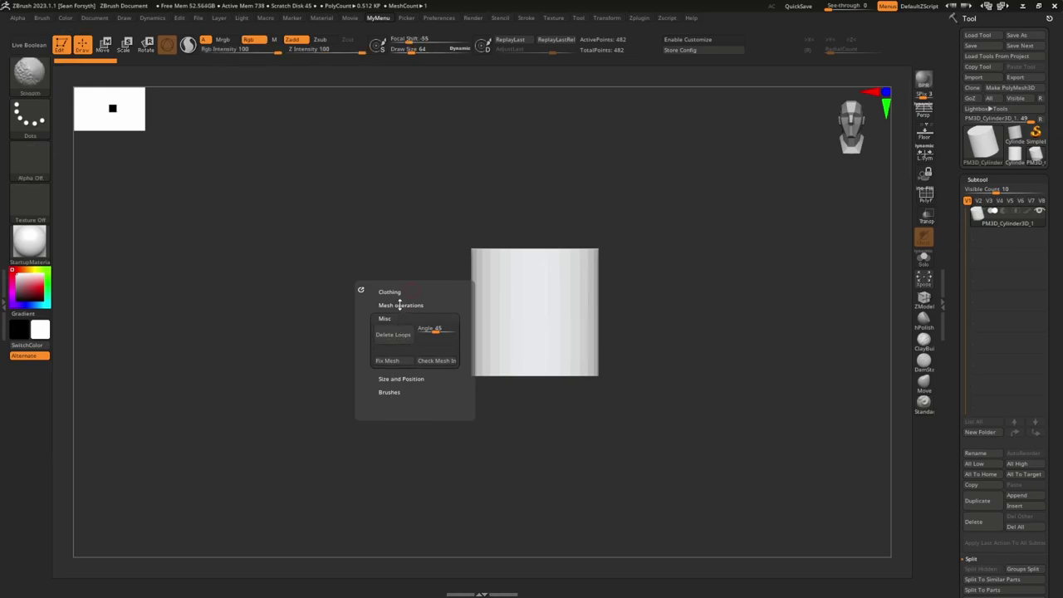
{"action": "left_click", "coordinate": [399, 305], "text": "shift"}
{"action": "left_click", "coordinate": [390, 290], "text": "shift"}
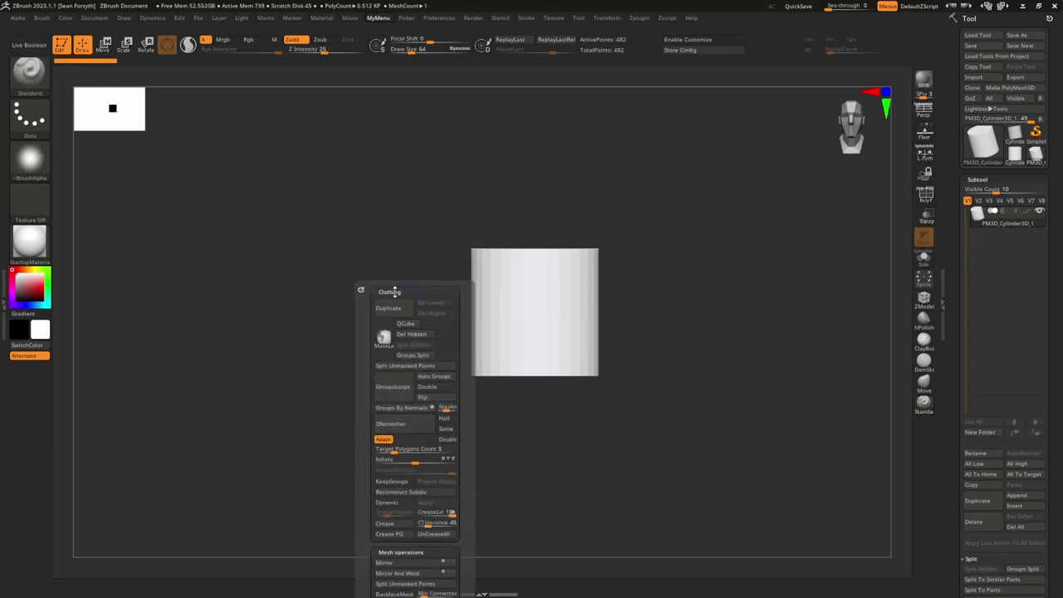
{"action": "mouse_move", "coordinate": [460, 343]}
{"action": "left_mouse_down"}
{"action": "mouse_move", "coordinate": [462, 299]}
{"action": "mouse_move", "coordinate": [461, 350]}
{"action": "left_mouse_up"}
{"action": "key", "text": "space"}
{"action": "key", "text": "space"}
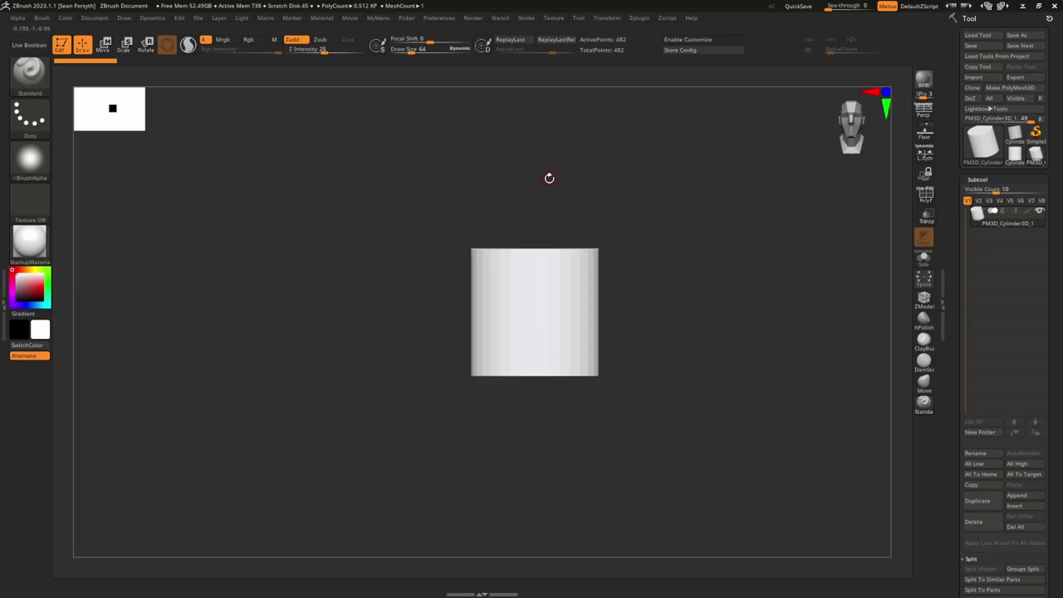
{"action": "key", "text": "space"}
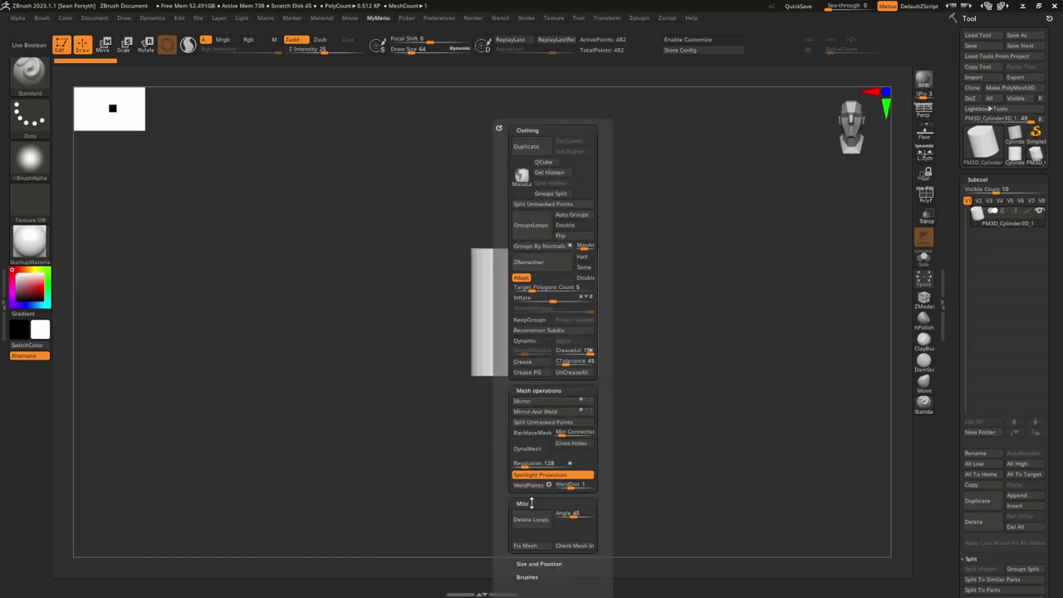
{"action": "left_click", "coordinate": [523, 503]}
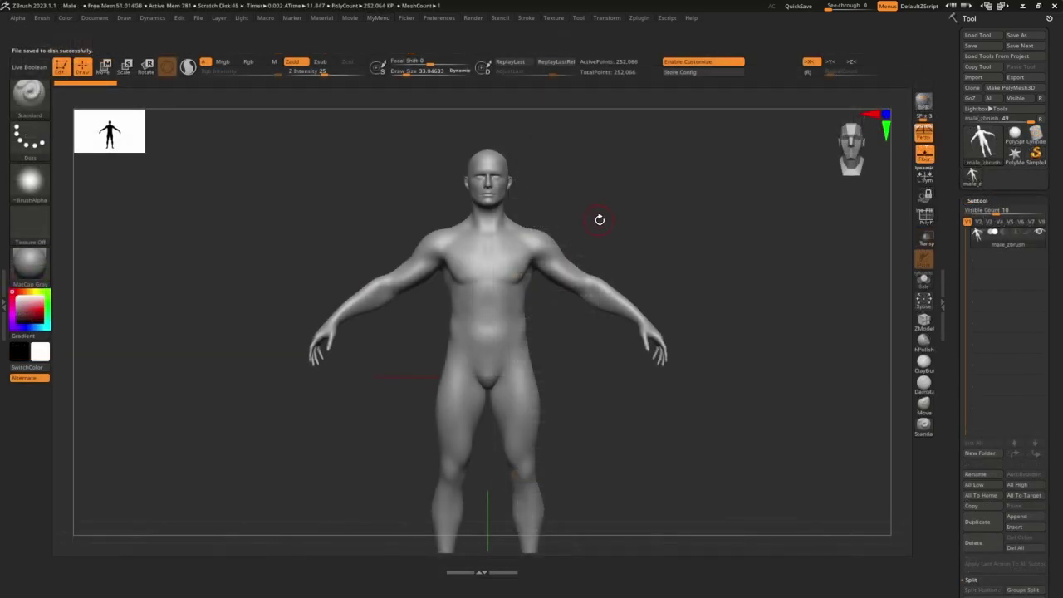
- Duplicate the male_zbrush subtool from MyMenu's Clothing subpalette and delete the duplicate's lower subdivision levels
{"action": "key", "text": "m"}
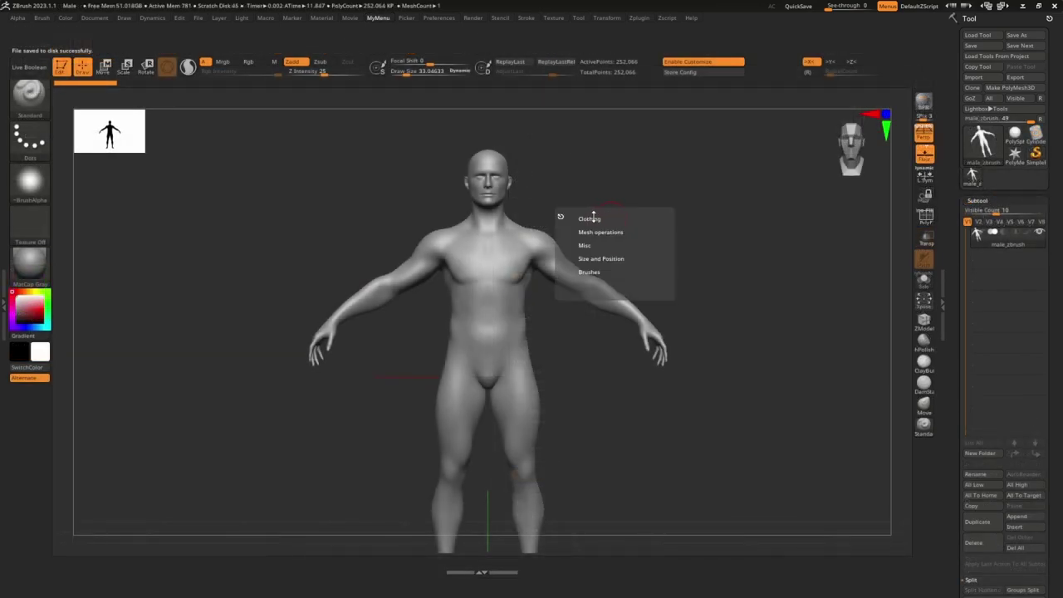
{"action": "left_click", "coordinate": [591, 217]}
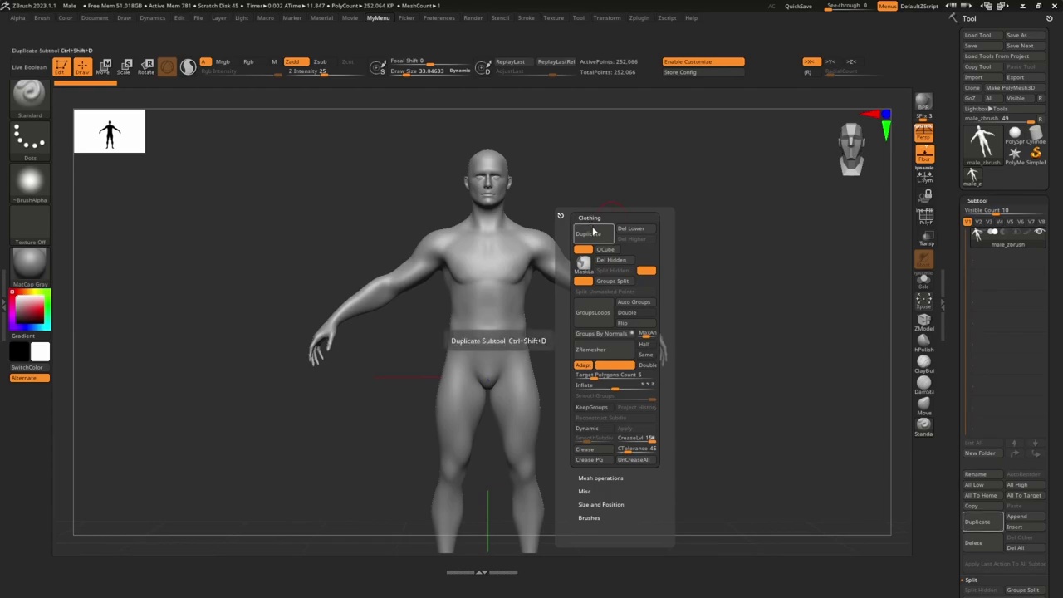
{"action": "left_click", "coordinate": [591, 234]}
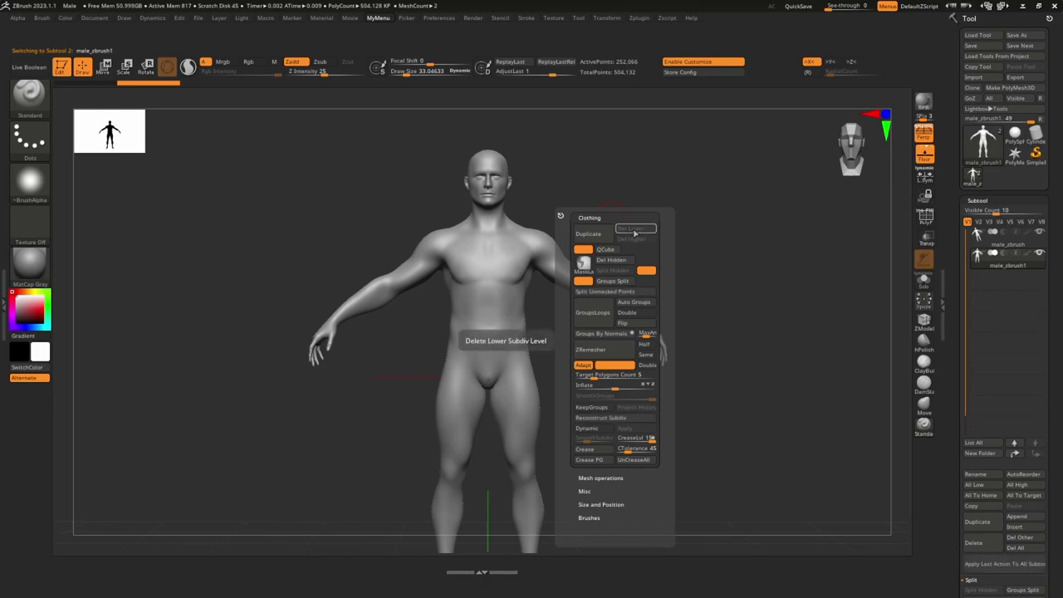
{"action": "left_click", "coordinate": [635, 231]}
- Select the MaskLasso brush from the Clothing subpalette and mask a V-neck T-shirt shape over the torso and upper arms
{"action": "left_click", "coordinate": [583, 262]}
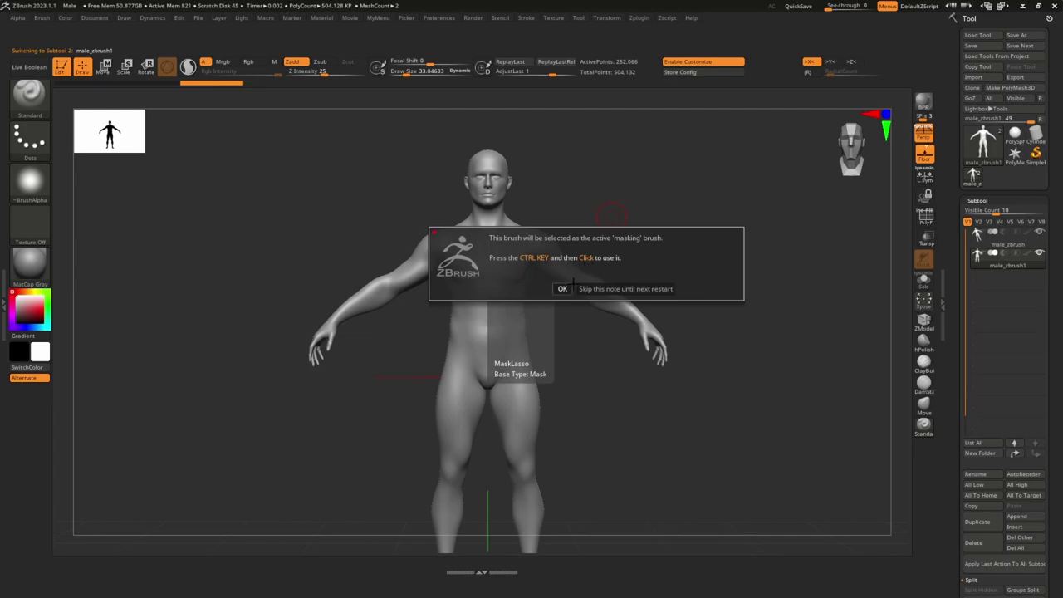
{"action": "left_click", "coordinate": [593, 292]}
{"action": "mouse_move", "coordinate": [585, 245]}
{"action": "left_mouse_down", "text": "ctrl"}
{"action": "mouse_move", "coordinate": [539, 365]}
{"action": "mouse_move", "coordinate": [419, 241]}
{"action": "mouse_move", "coordinate": [575, 258]}
{"action": "left_mouse_up", "text": "ctrl"}
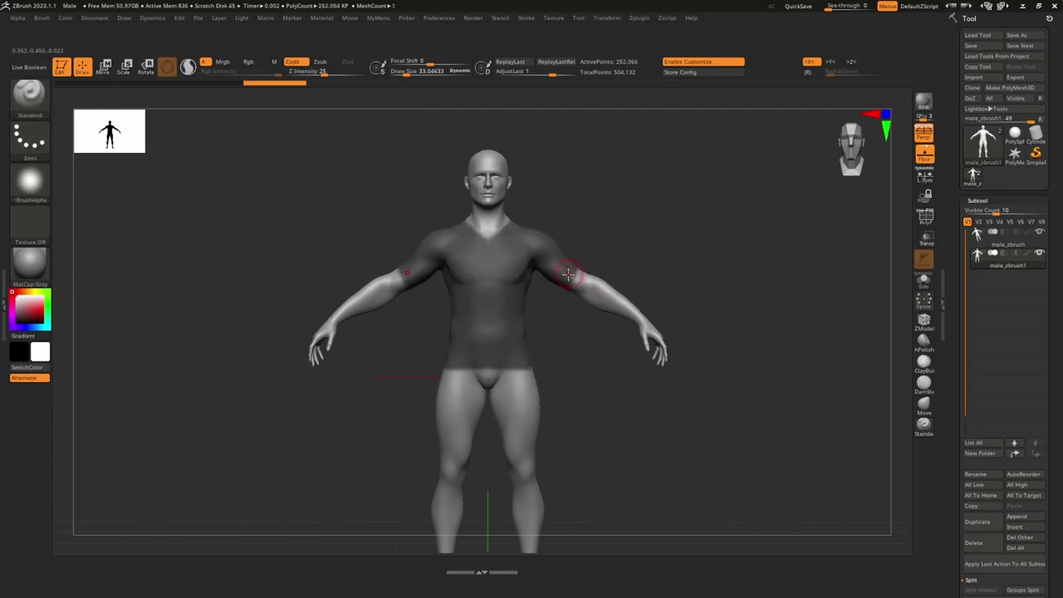
- Turn the masked shirt area into its own polygroup and isolate it with Polyframe displayed
{"action": "key", "text": "ctrl+w"}
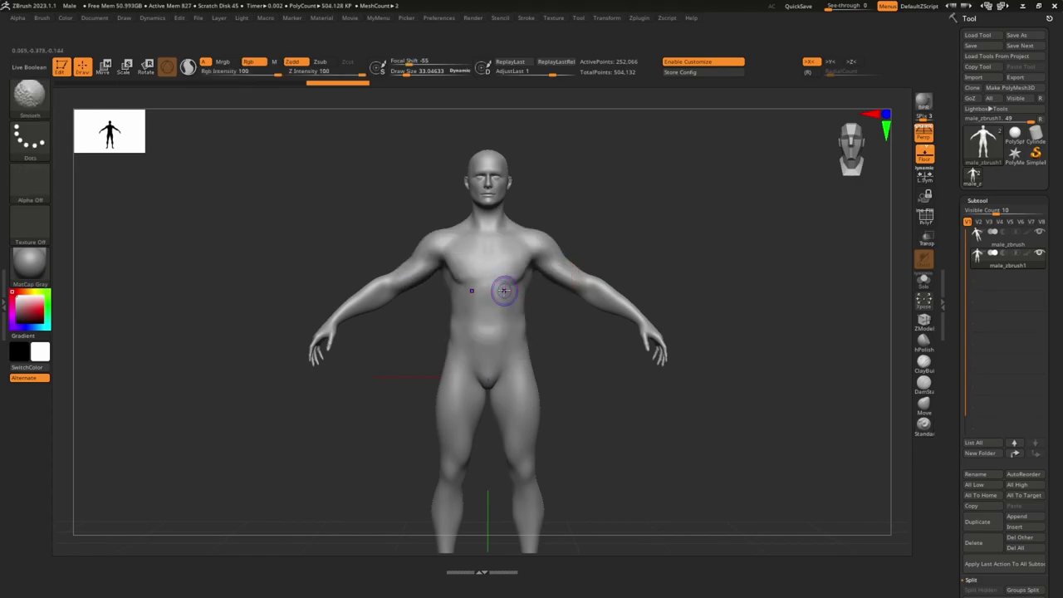
{"action": "key", "text": "shift+f"}
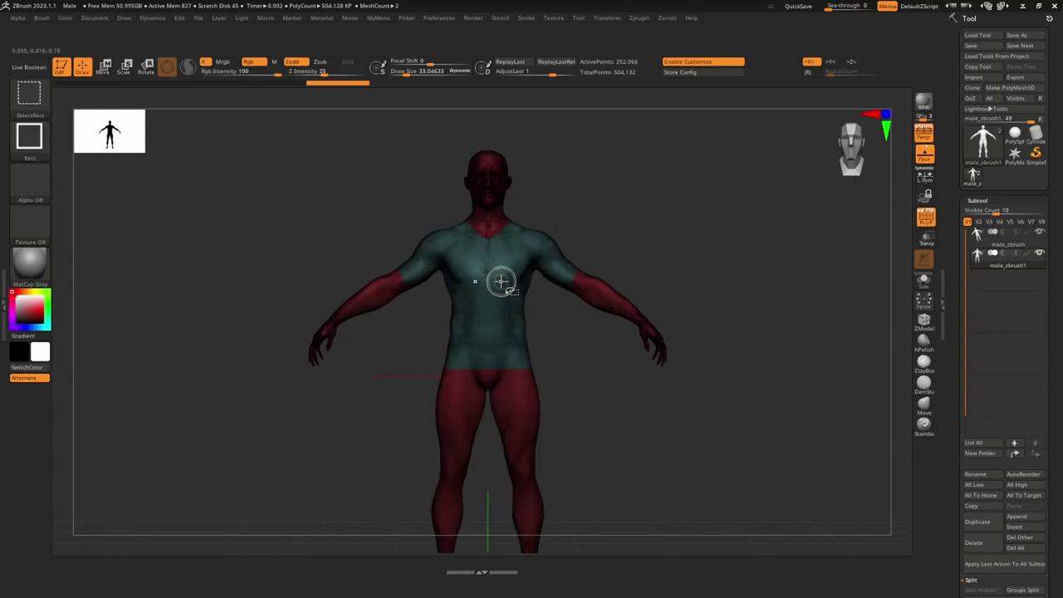
{"action": "left_click", "coordinate": [498, 282], "text": "ctrl+shift"}
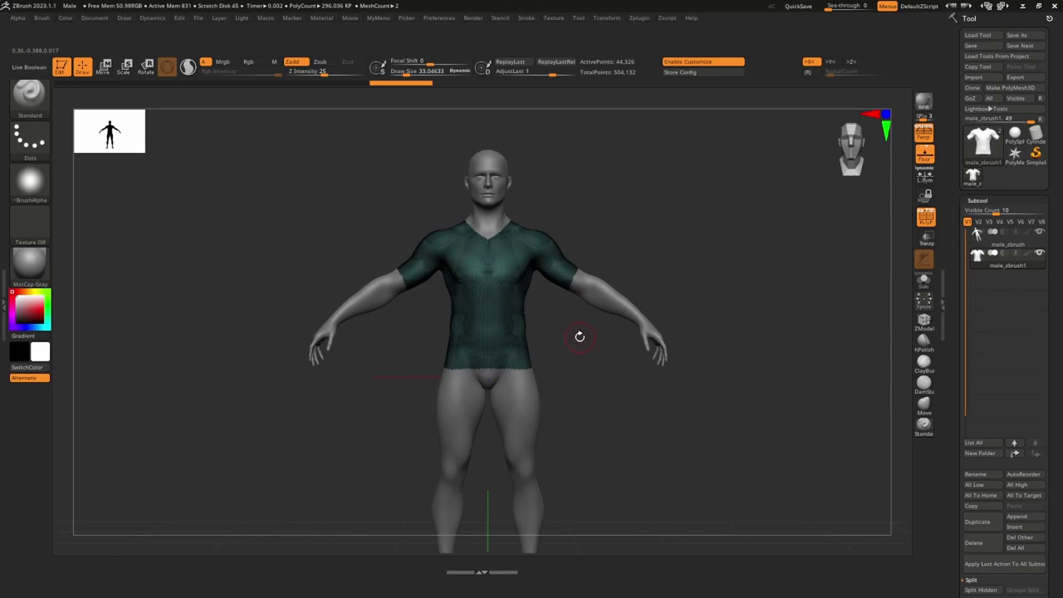
- Delete the shirt subtool's hidden geometry and apply GroupsLoops using the Clothing subpalette
{"action": "key", "text": "space"}
{"action": "left_click", "coordinate": [579, 322]}
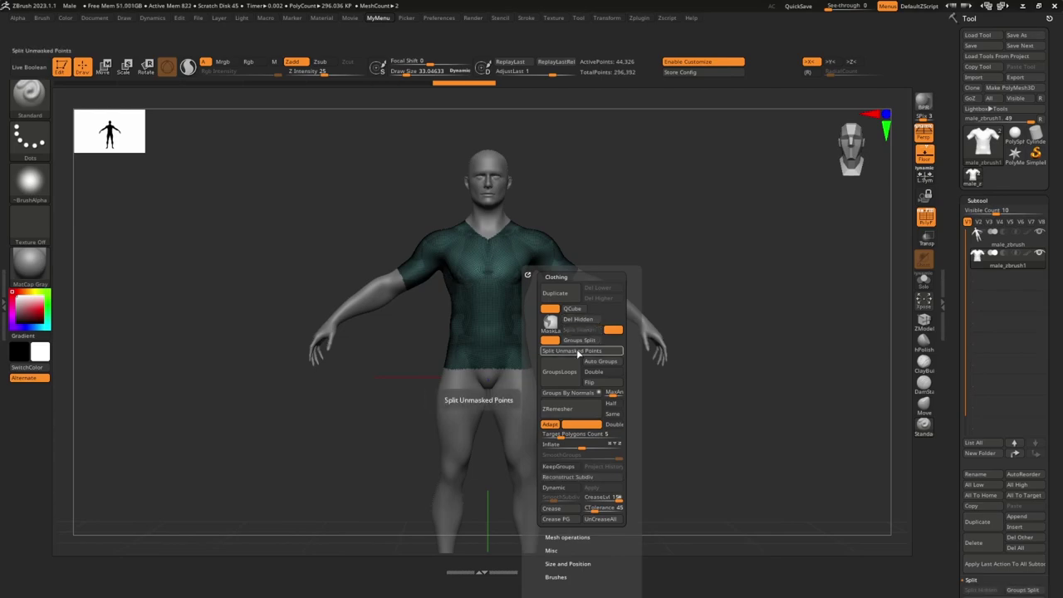
{"action": "left_click", "coordinate": [566, 371]}
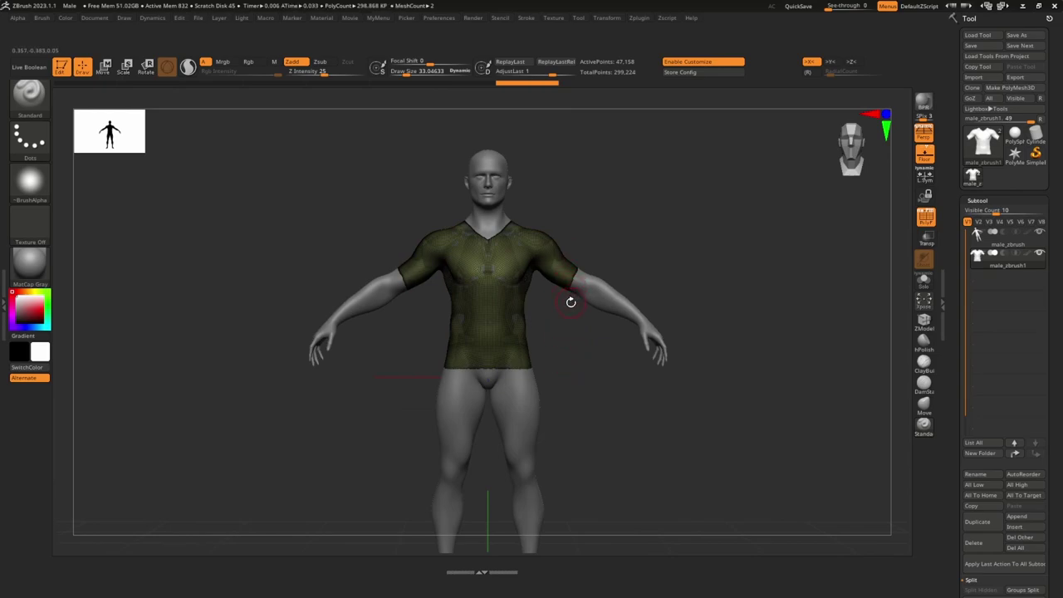
- ZRemesh the shirt from the Clothing subpalette, and run ZRemesher again with Half enabled
{"action": "key", "text": "space"}
{"action": "left_click", "coordinate": [581, 408]}
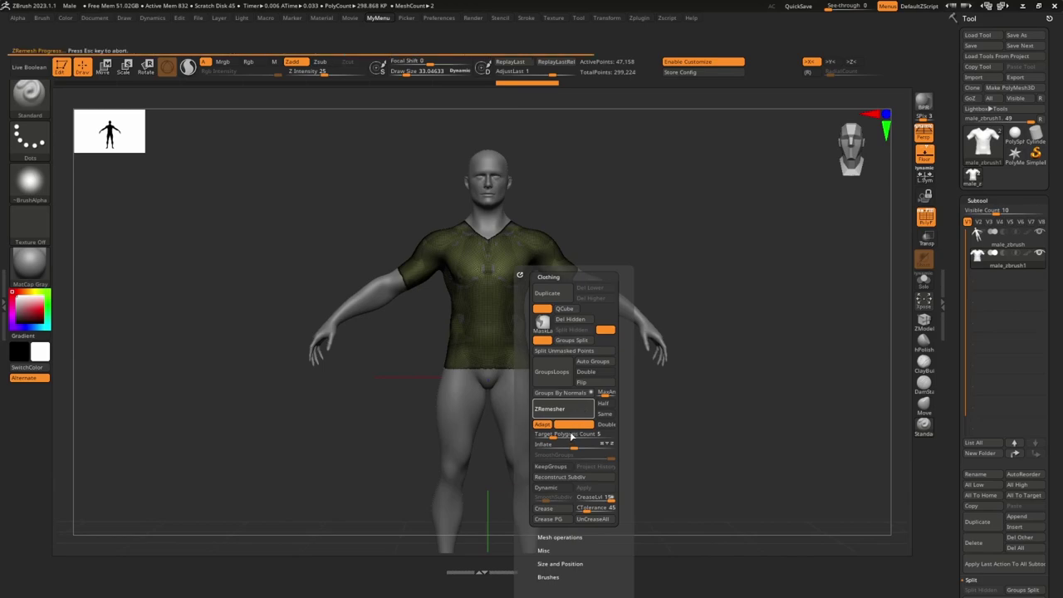
{"action": "left_click", "coordinate": [603, 405]}
{"action": "left_click", "coordinate": [575, 410]}
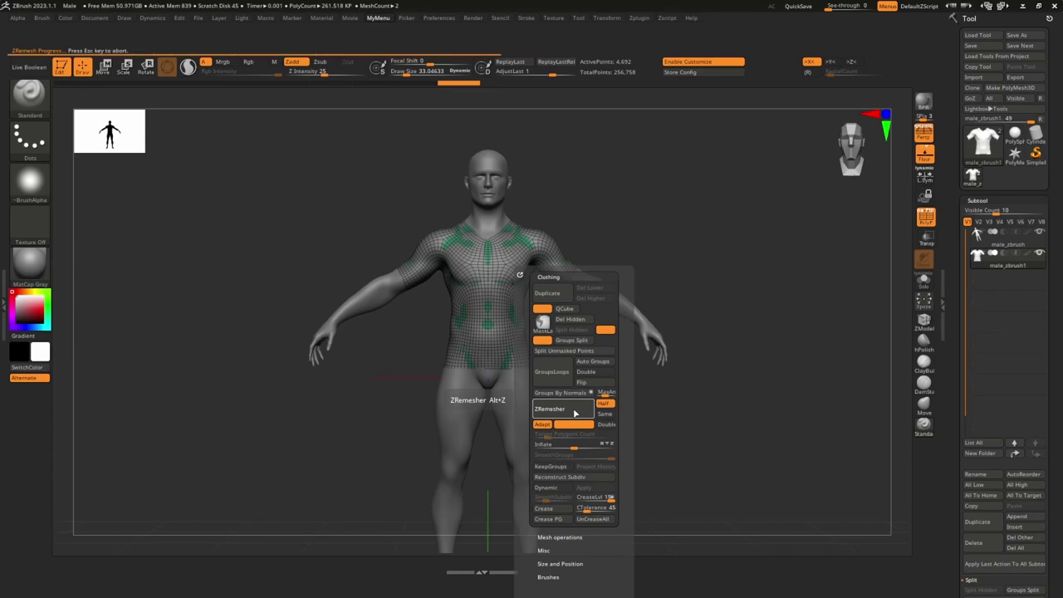
- Inflate the remeshed shirt slightly, and show it alone with Double enabled from the Clothing subpalette
{"action": "left_click_drag", "start_coordinate": [573, 445], "coordinate": [571, 443]}
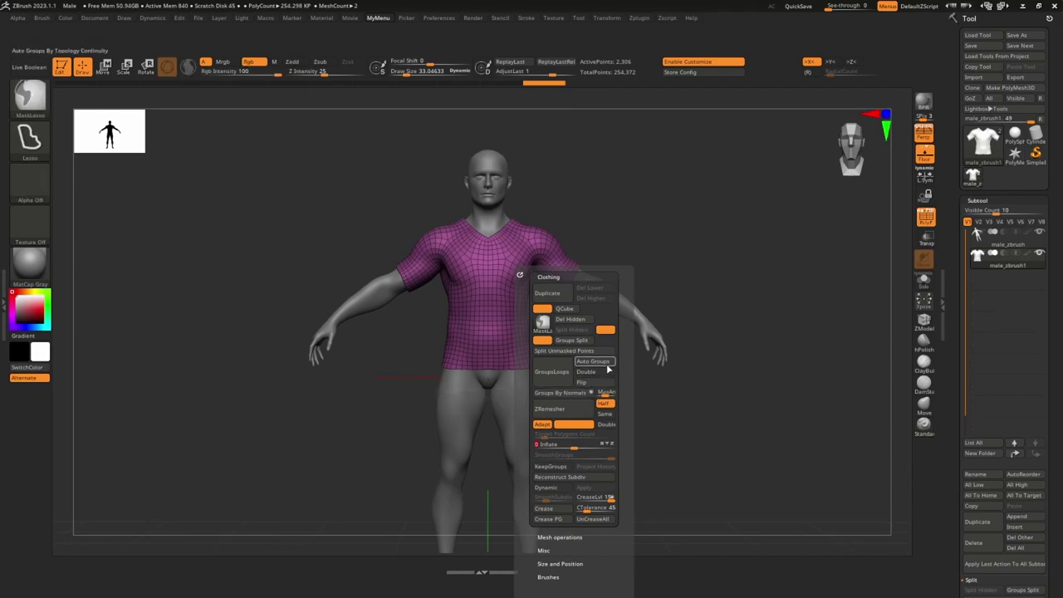
{"action": "left_click_drag", "start_coordinate": [730, 349], "coordinate": [703, 319]}
{"action": "key", "text": "shift+s"}
{"action": "left_click_drag", "start_coordinate": [635, 294], "coordinate": [636, 379], "text": "alt"}
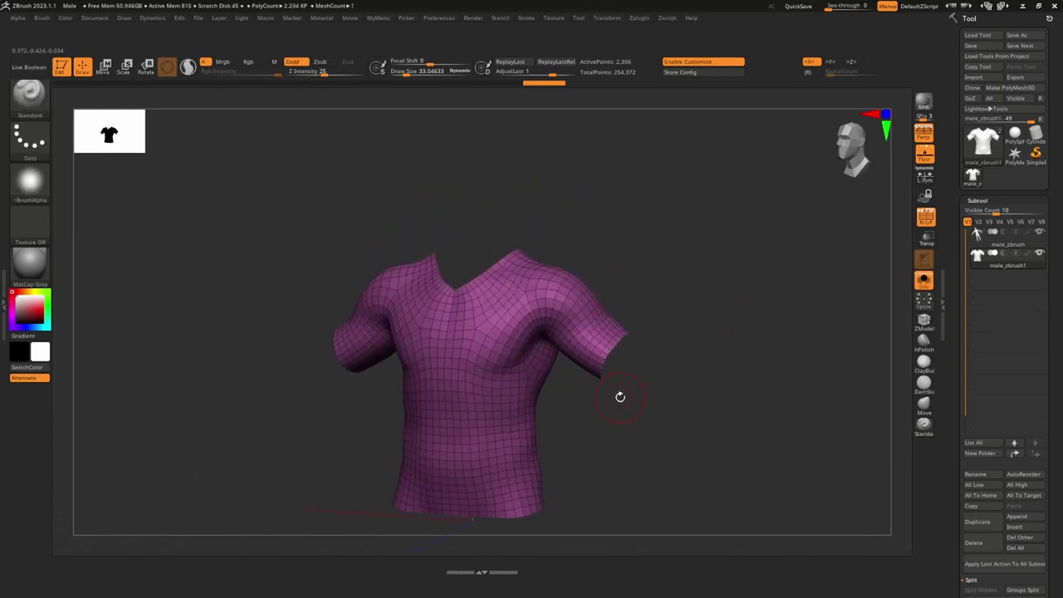
{"action": "key", "text": "2"}
{"action": "left_click", "coordinate": [638, 372]}
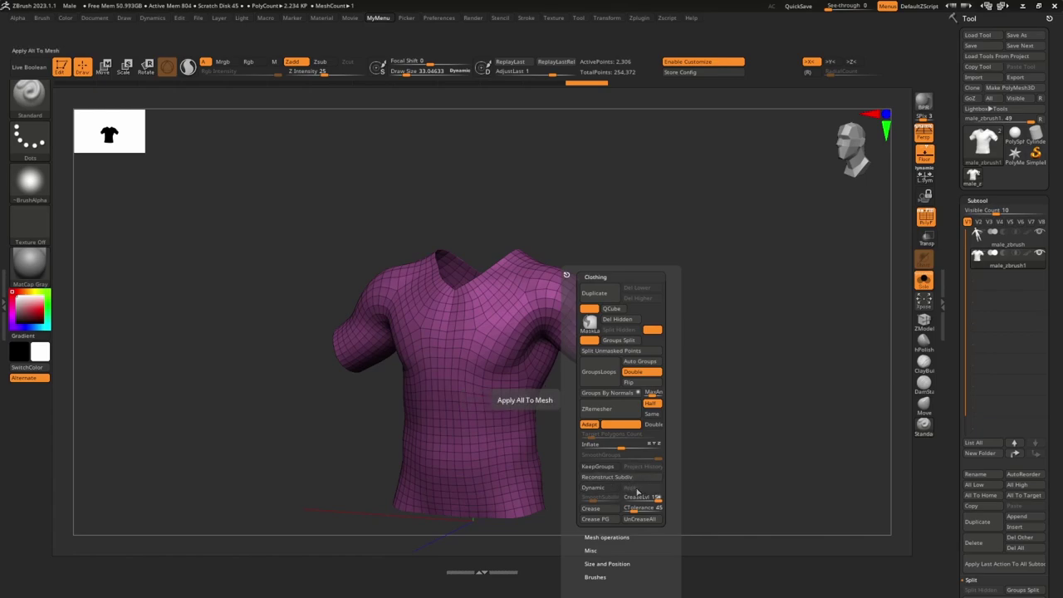
- Activate Dynamic Subdiv on the shirt through SmoothSubdiv, always accepting the auto-activation, and set CreaseLvl to 2
{"action": "left_click", "coordinate": [597, 502]}
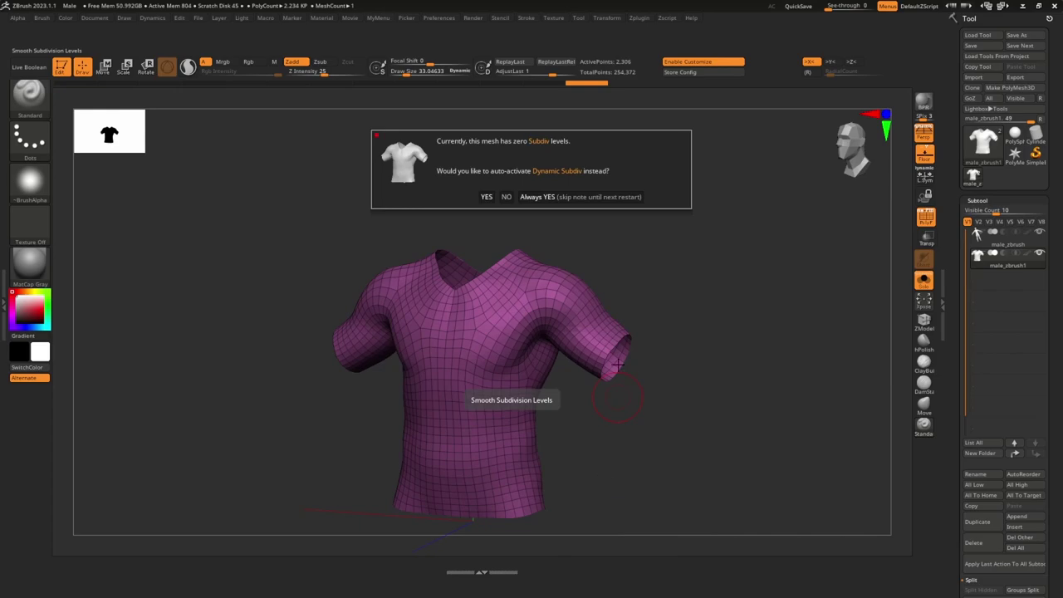
{"action": "left_click", "coordinate": [539, 198]}
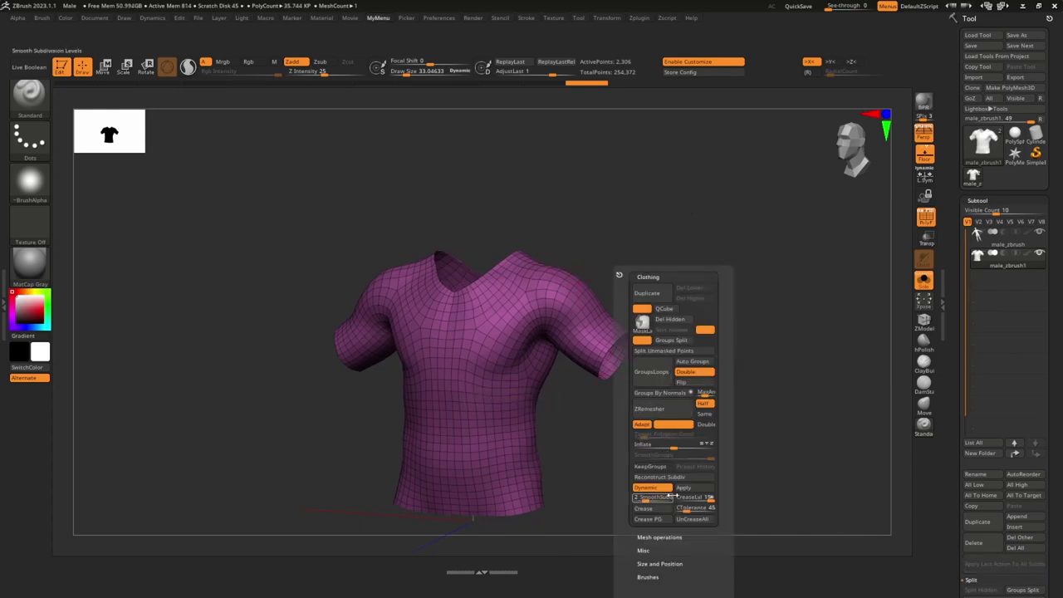
{"action": "left_click_drag", "start_coordinate": [700, 497], "coordinate": [650, 496]}
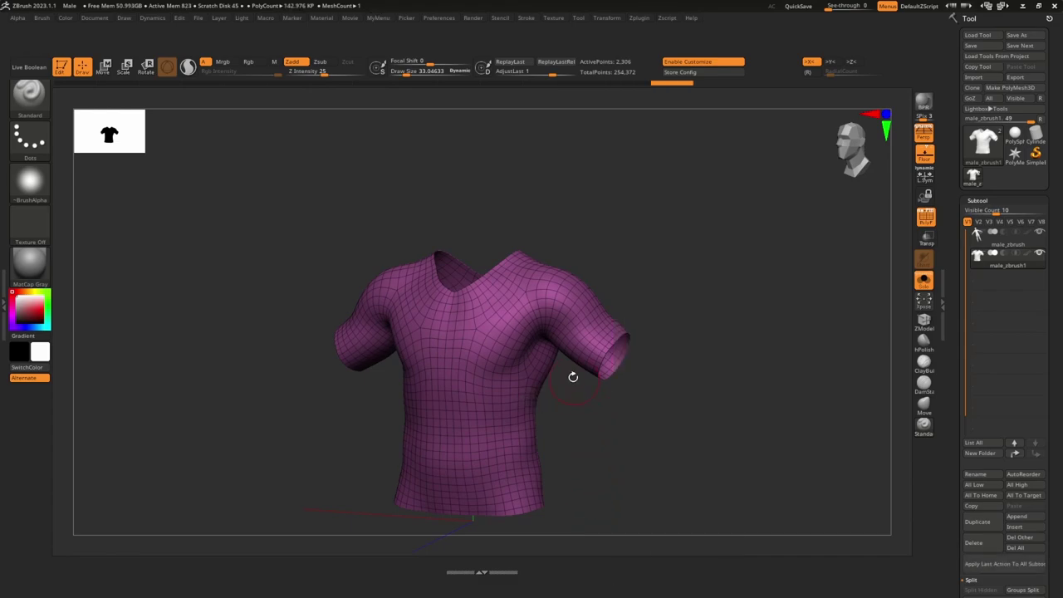
- Give the shirt thickness with the ZModeler brush, using the QMesh polygon action on All Polygons
{"action": "right_click_drag", "start_coordinate": [692, 362], "coordinate": [658, 397], "text": "ctrl"}
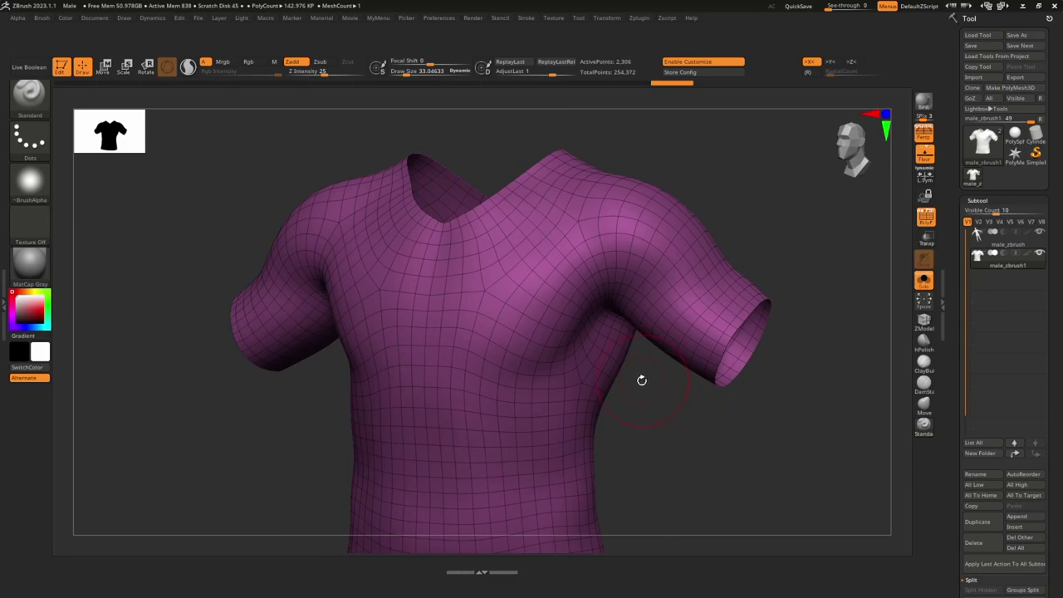
{"action": "key", "text": "b"}
{"action": "key", "text": "z"}
{"action": "key", "text": "m"}
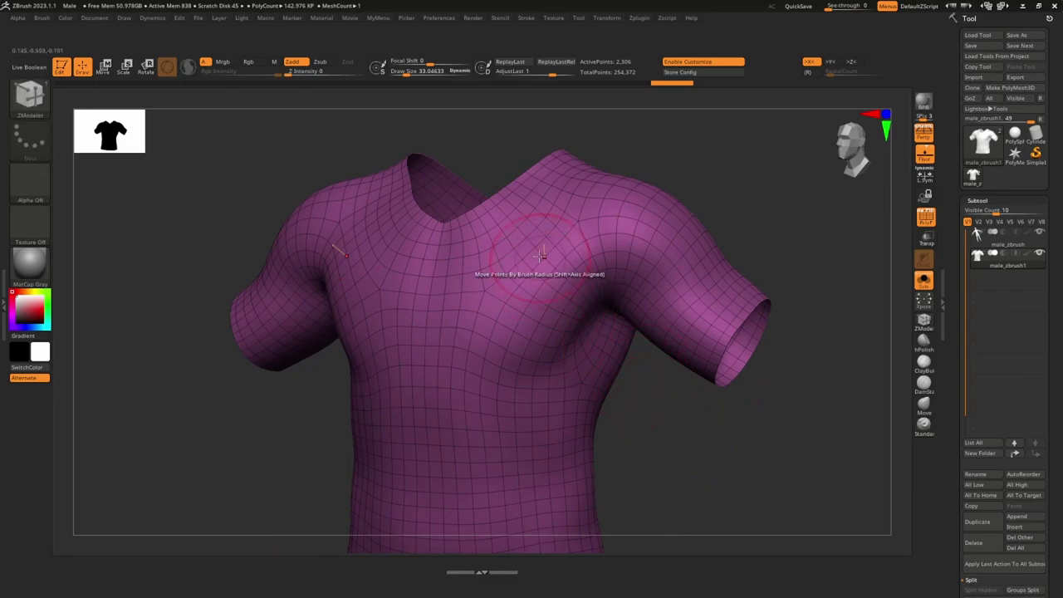
{"action": "key", "text": "space"}
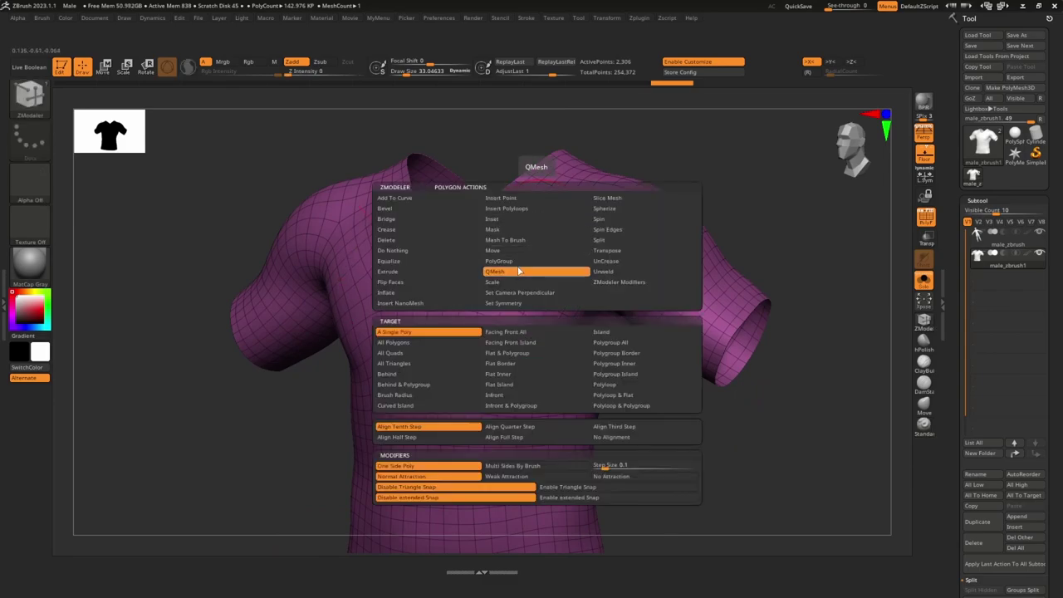
{"action": "left_click", "coordinate": [454, 349]}
{"action": "left_click", "coordinate": [545, 229]}
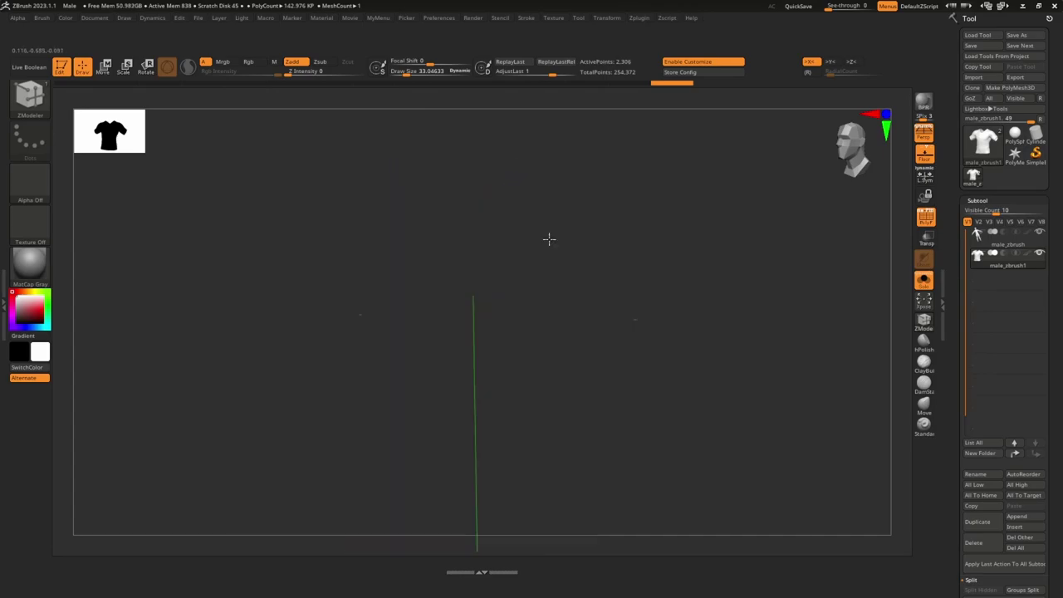
{"action": "right_click_drag", "start_coordinate": [806, 365], "coordinate": [740, 379], "text": "alt"}
{"action": "left_click_drag", "start_coordinate": [741, 379], "coordinate": [697, 370]}
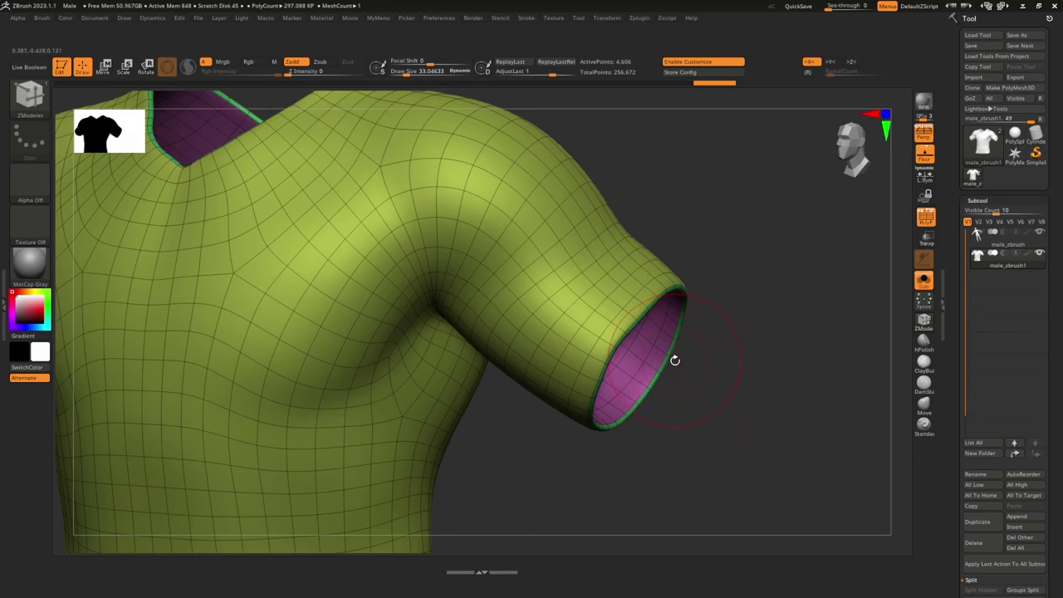
- Crease the shirt's polygroup borders with Crease PG, hide Polyframe, and check the crease and subdivision settings on the sleeve opening
{"action": "key", "text": "5"}
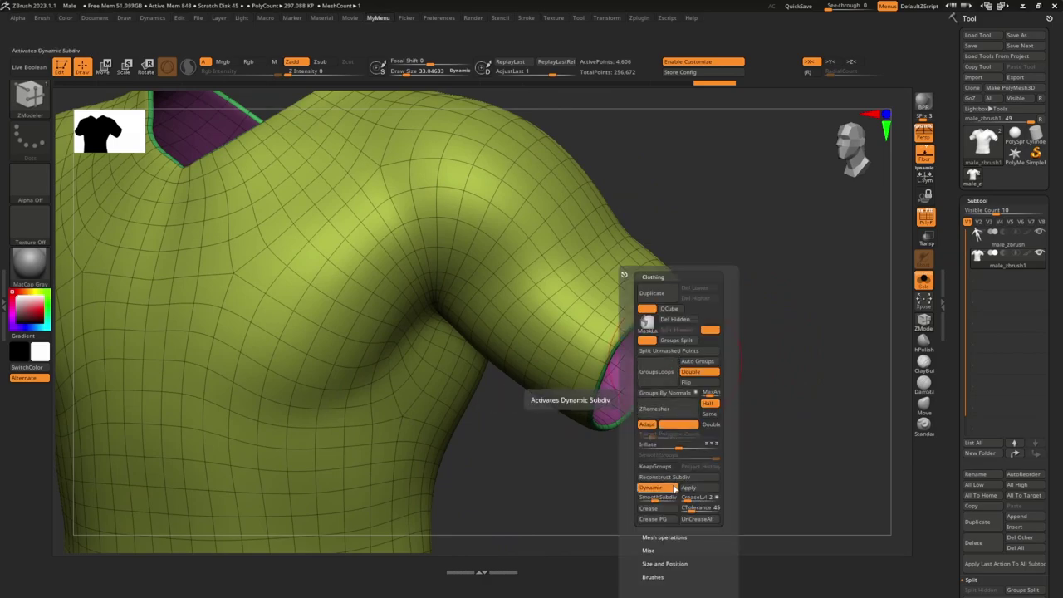
{"action": "left_click", "coordinate": [663, 519]}
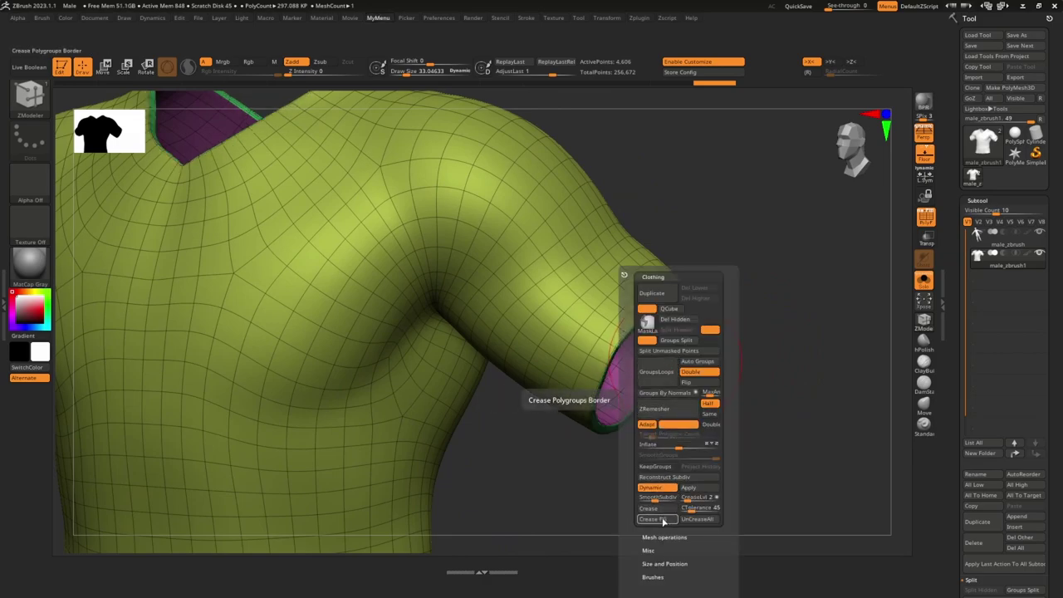
{"action": "left_click_drag", "start_coordinate": [703, 298], "coordinate": [744, 291]}
{"action": "key", "text": "shift+f"}
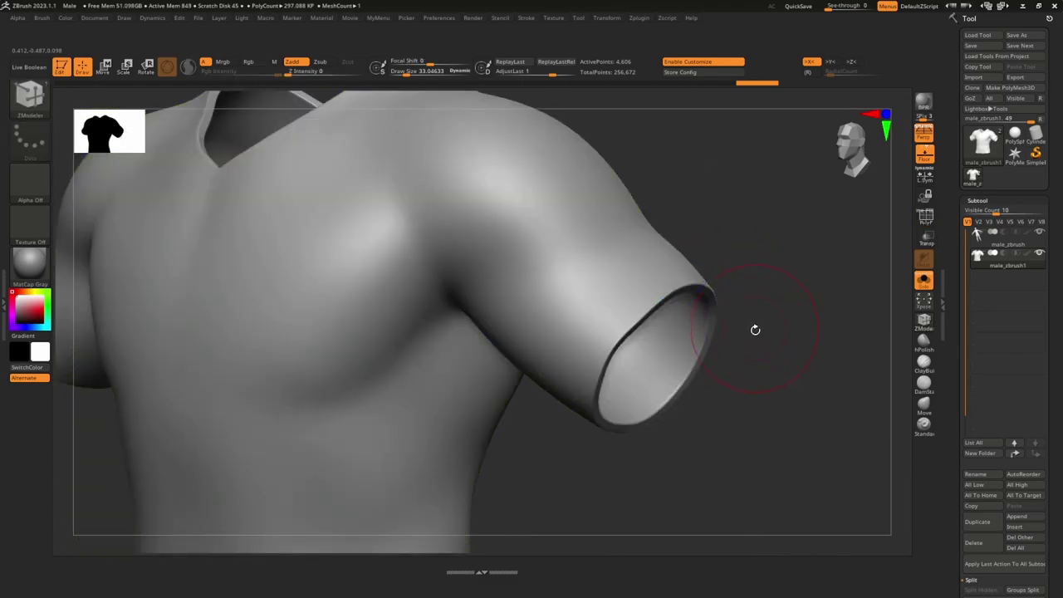
{"action": "key", "text": "space"}
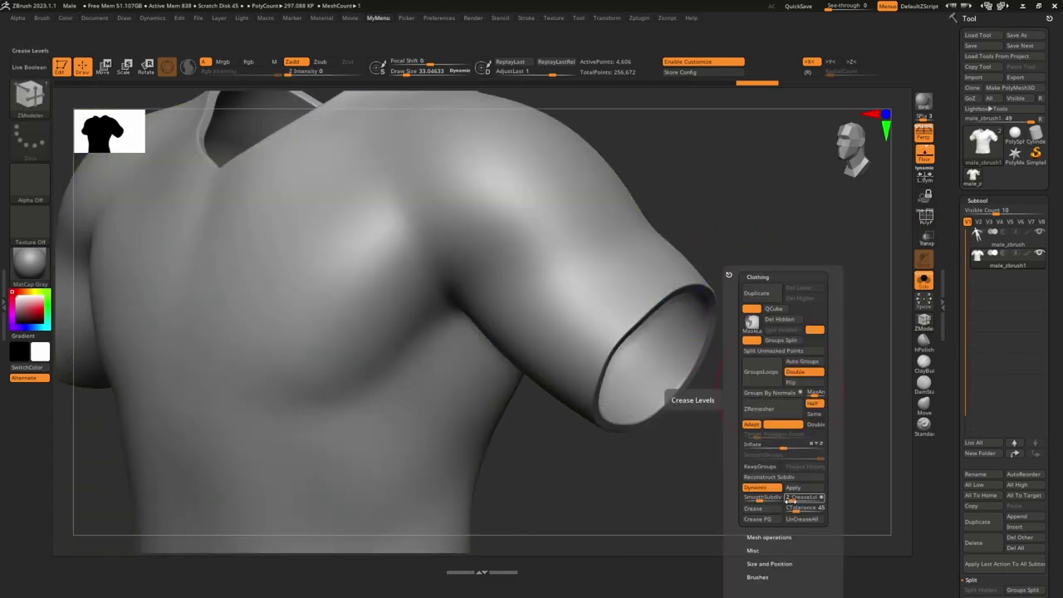
{"action": "left_click_drag", "start_coordinate": [790, 500], "coordinate": [755, 500]}
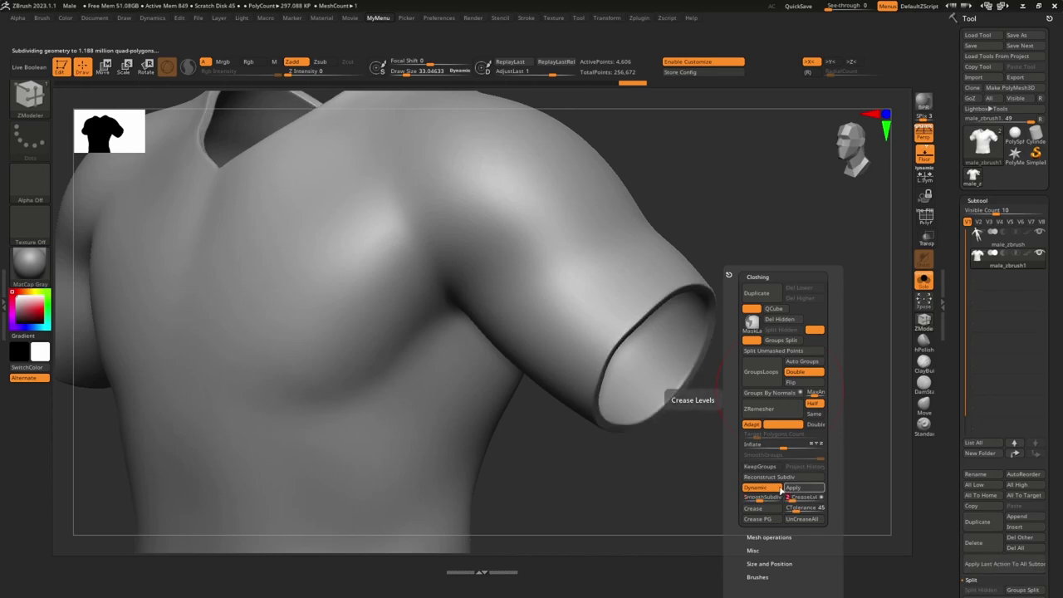
{"action": "left_click", "coordinate": [780, 519]}
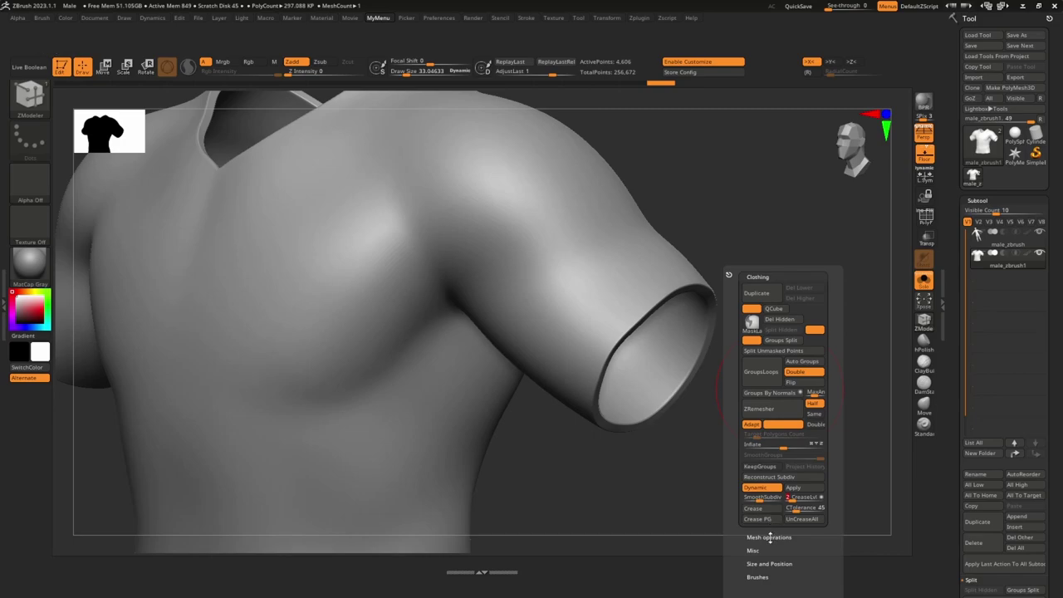
- Look through the Mesh operations, Clothing, Size and Position, and Misc subpalettes of the custom menu one at a time
{"action": "key", "text": "Escape"}
{"action": "key", "text": "ctrl+1"}
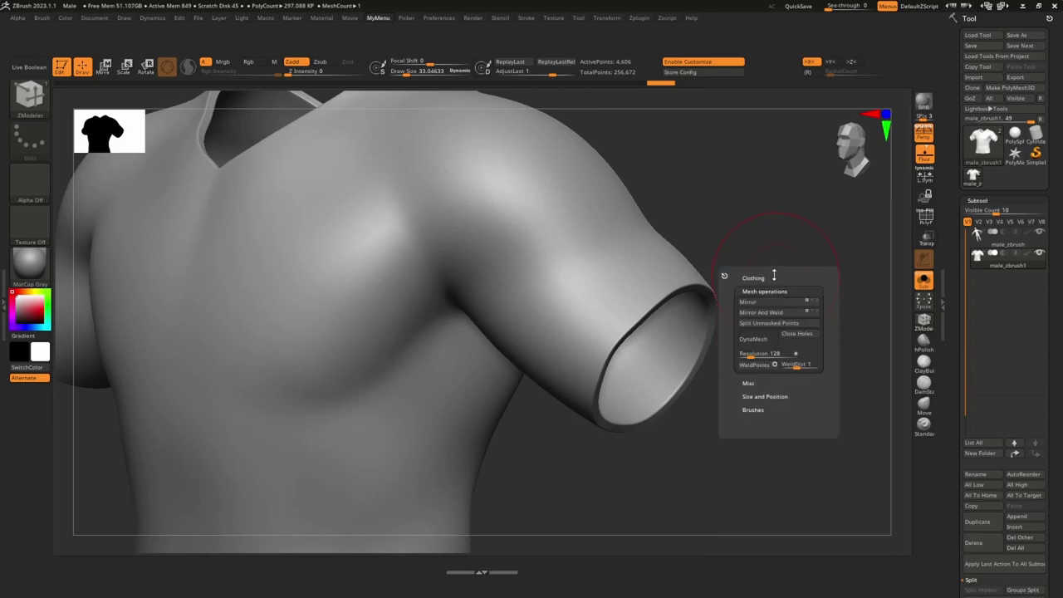
{"action": "left_click", "coordinate": [758, 278]}
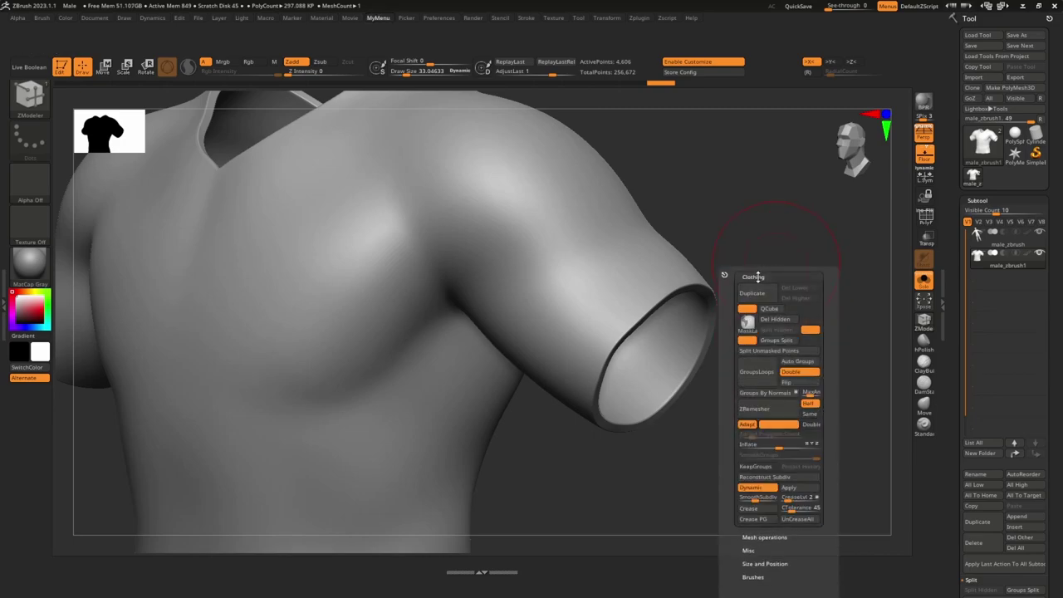
{"action": "left_click", "coordinate": [758, 278]}
{"action": "left_click", "coordinate": [758, 290]}
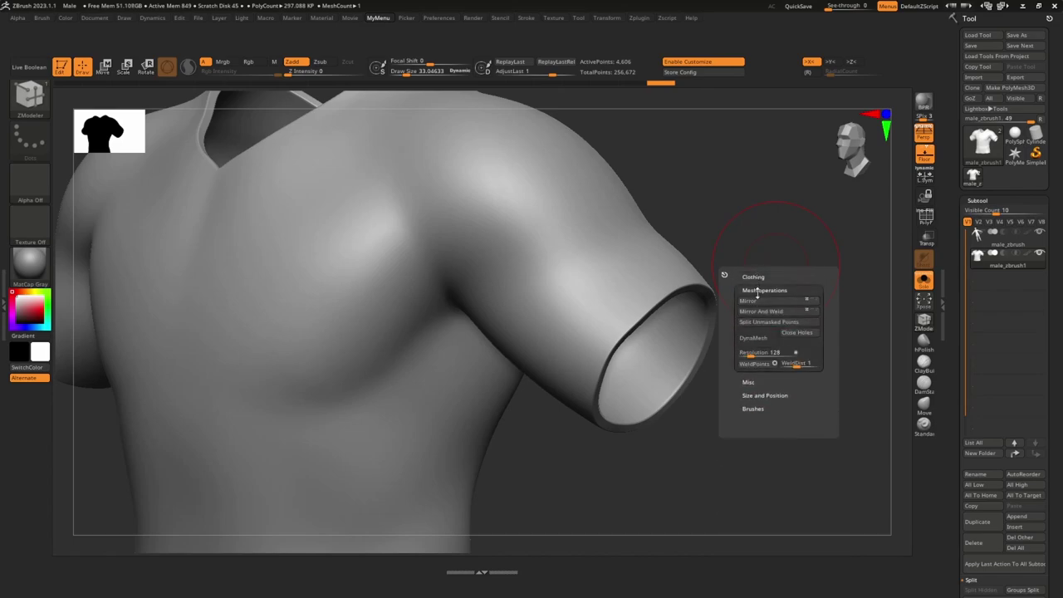
{"action": "left_click", "coordinate": [752, 382]}
{"action": "left_click", "coordinate": [758, 364]}
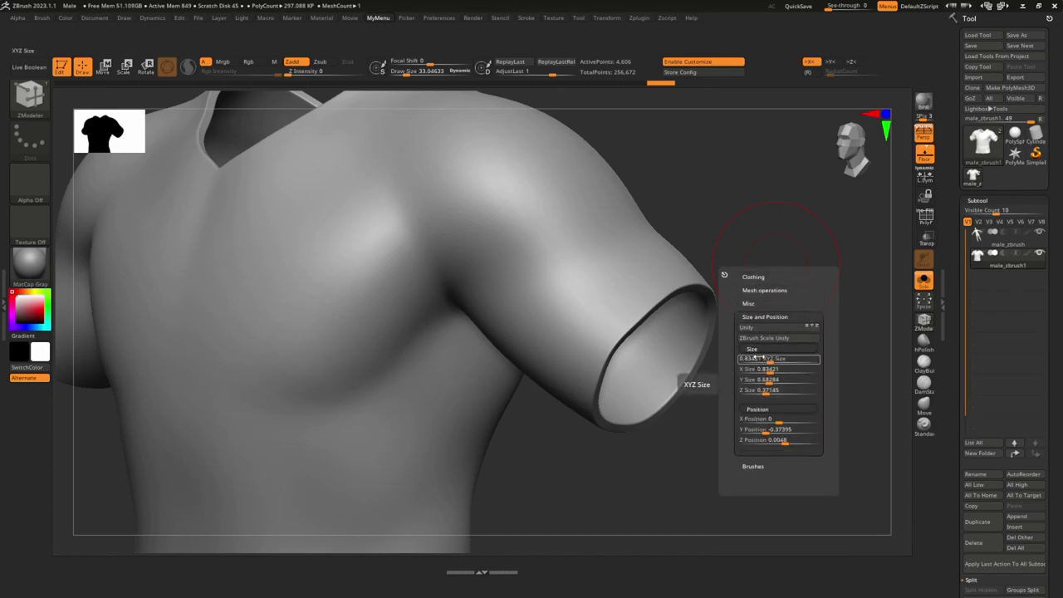
{"action": "left_click", "coordinate": [751, 303]}
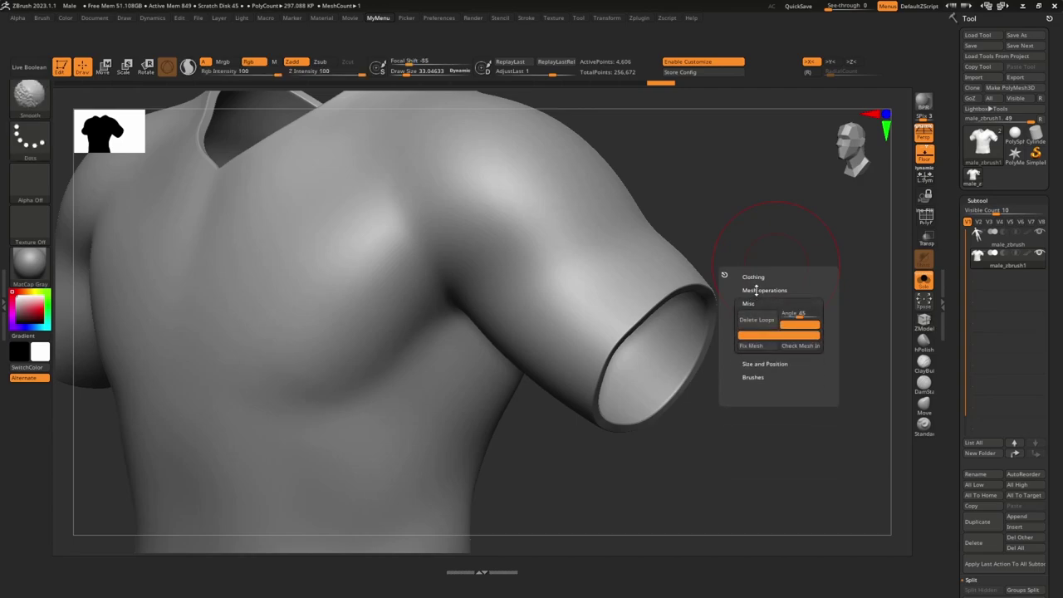
- Expand Mesh operations and Clothing together with Misc in the custom menu, and review the tools they contain
{"action": "left_click", "coordinate": [752, 290], "text": "shift"}
{"action": "left_click", "coordinate": [754, 277], "text": "shift"}
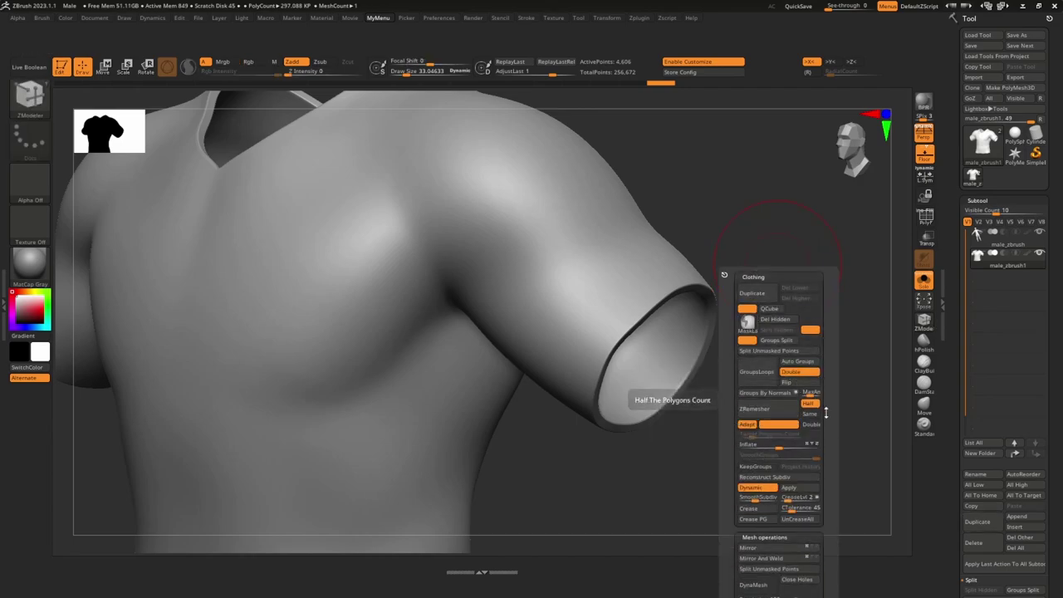
{"action": "left_click_drag", "start_coordinate": [831, 412], "coordinate": [829, 375]}
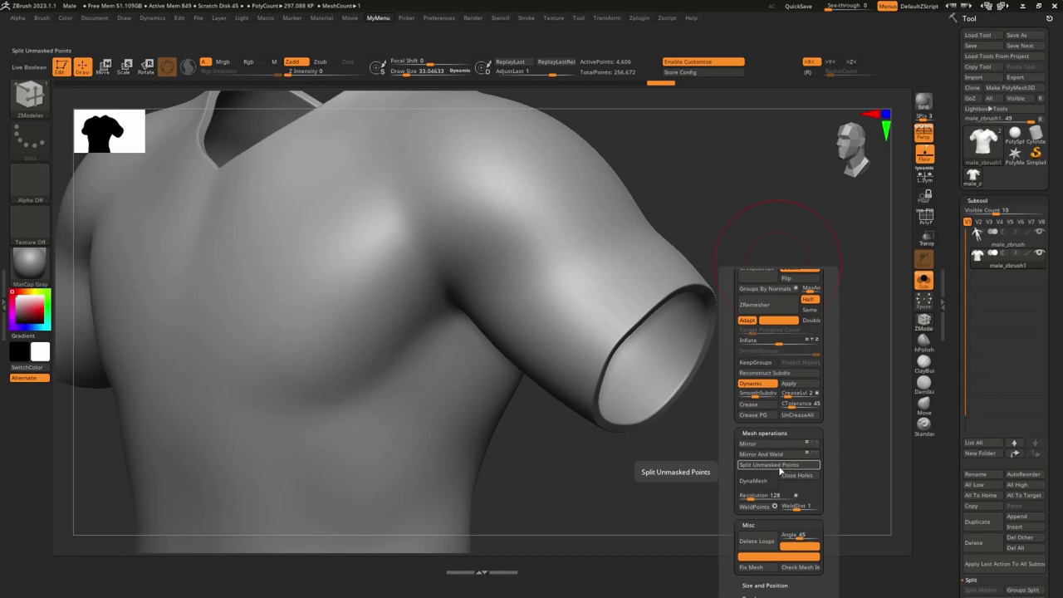
{"action": "scroll", "coordinate": [790, 308], "scroll_direction": "up", "scroll_amount": 3}
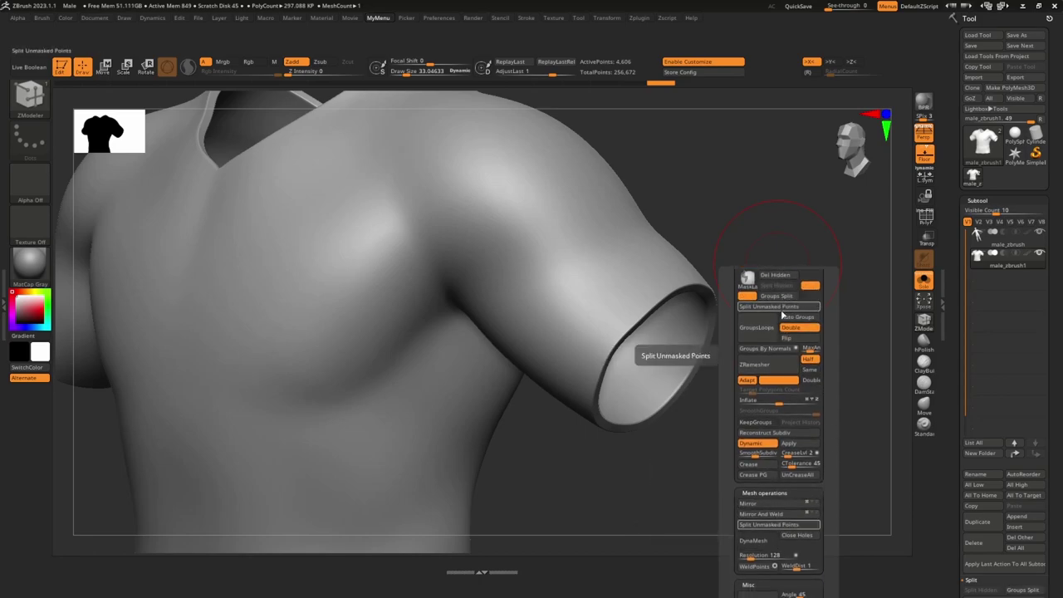
{"action": "scroll", "coordinate": [780, 523], "scroll_direction": "down", "scroll_amount": 2}
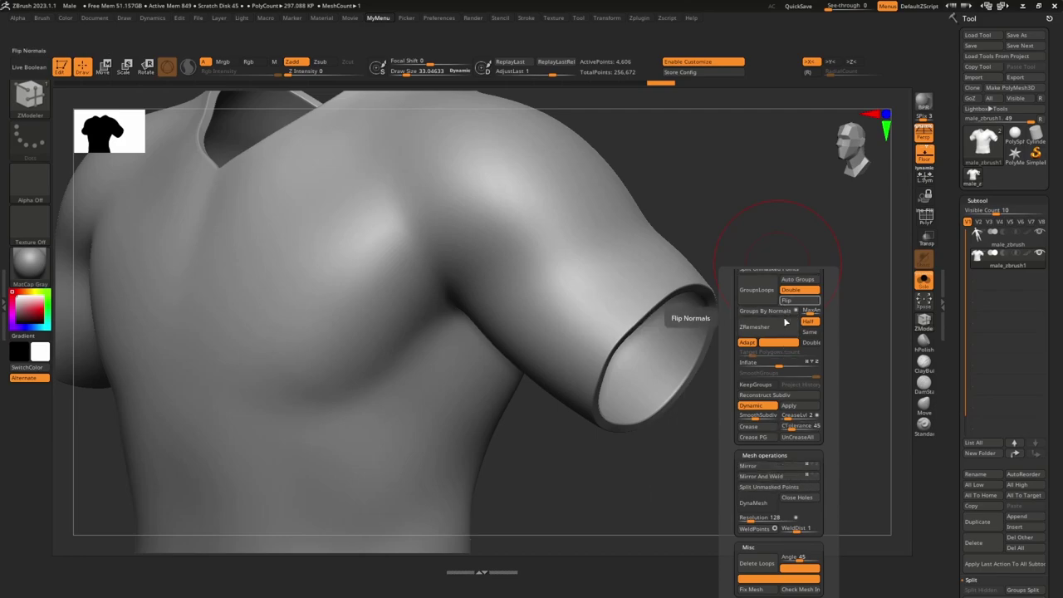
{"action": "scroll", "coordinate": [825, 459], "scroll_direction": "down", "scroll_amount": 3}
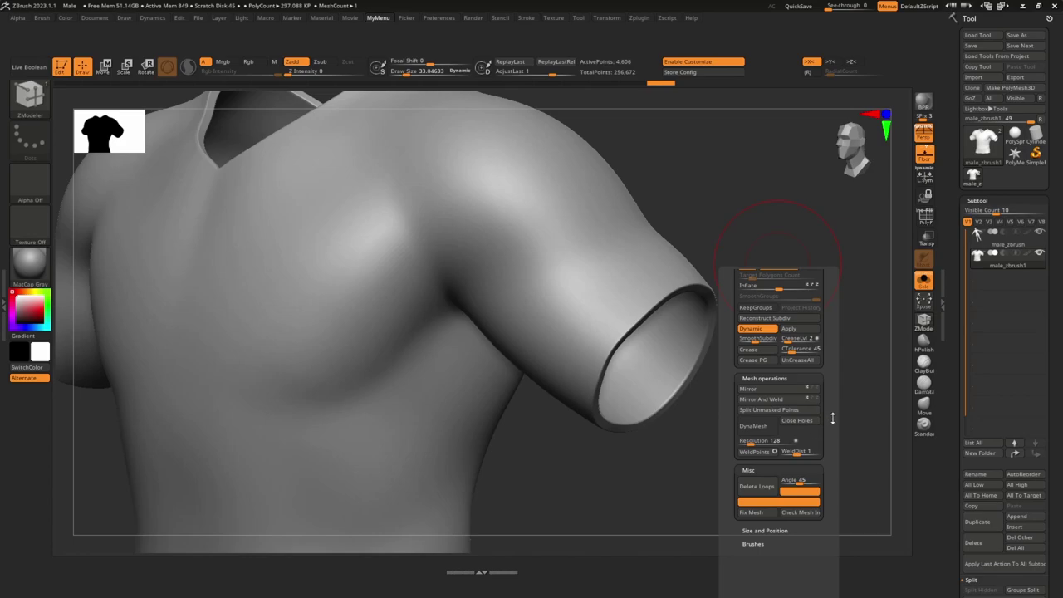
{"action": "scroll", "coordinate": [832, 419], "scroll_direction": "down", "scroll_amount": 2}
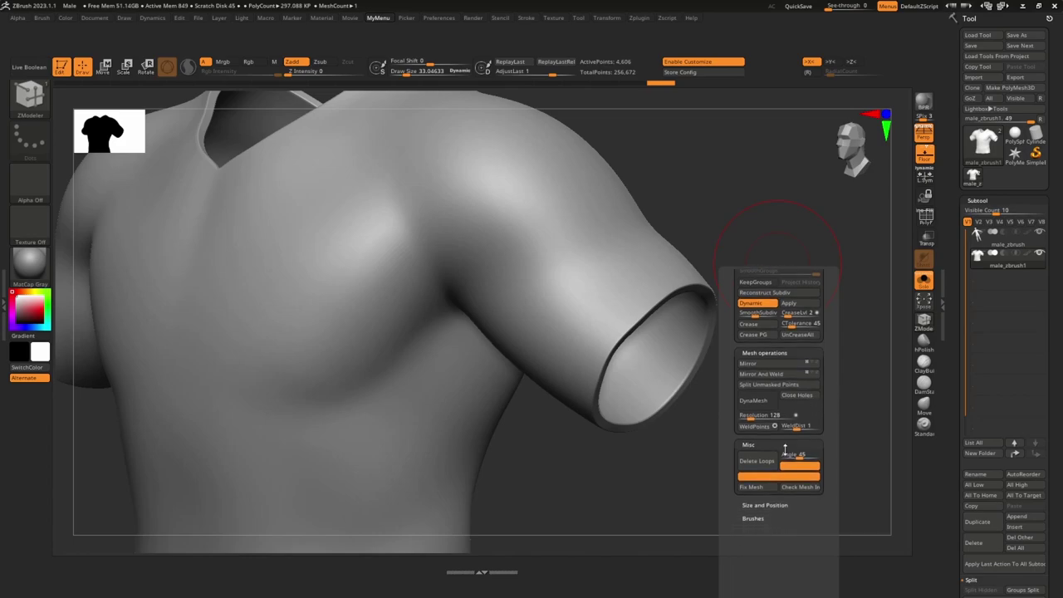
{"action": "left_click", "coordinate": [765, 489]}
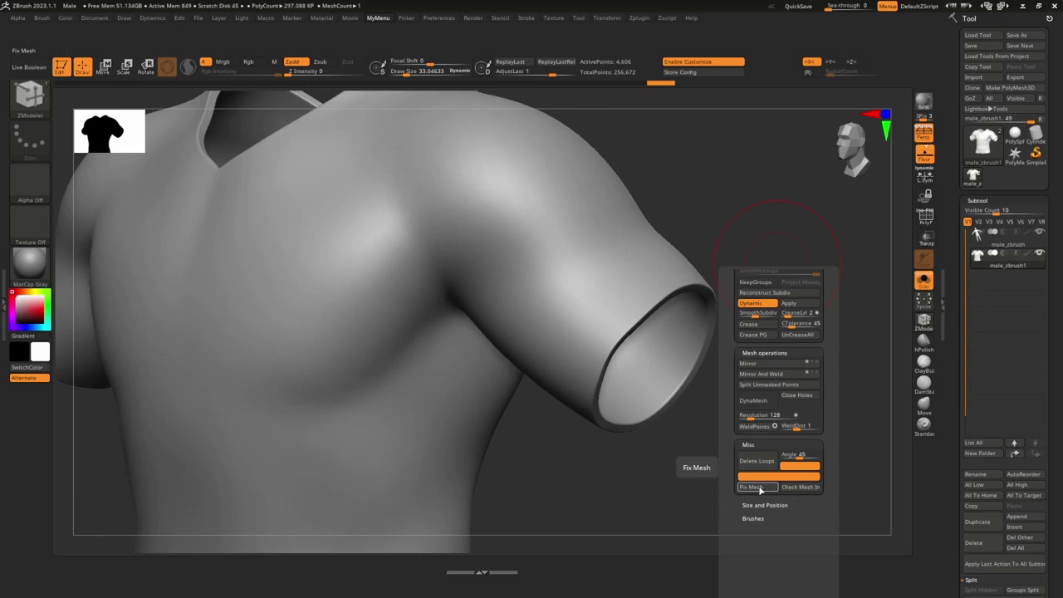
{"action": "key", "text": "1"}
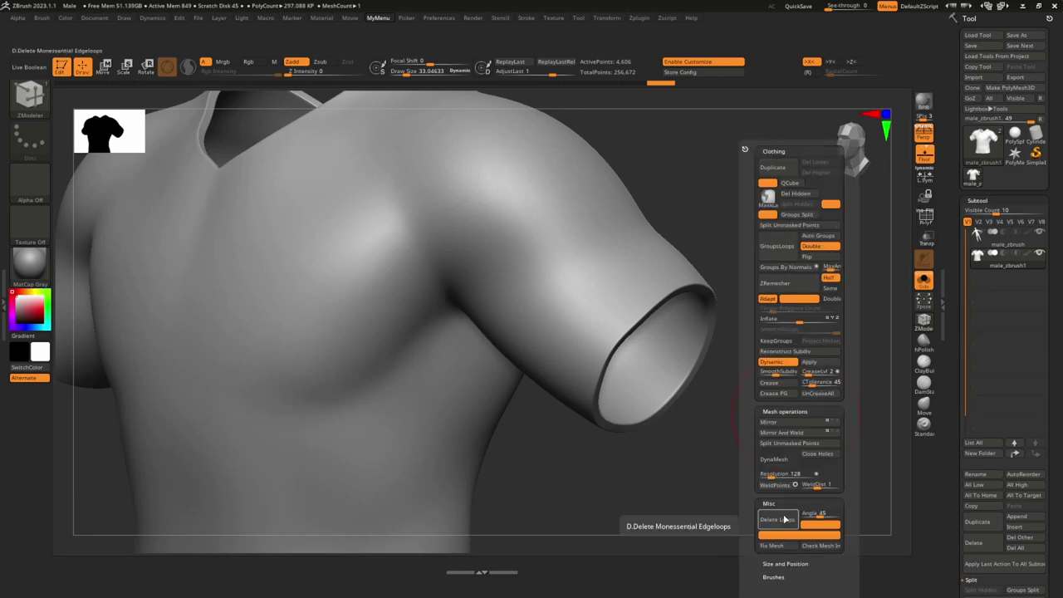
- Switch to the Cylinder3D primitive, convert it to a PolyMesh3D, and display it framed with Polyframe on
{"action": "left_click", "coordinate": [1035, 134]}
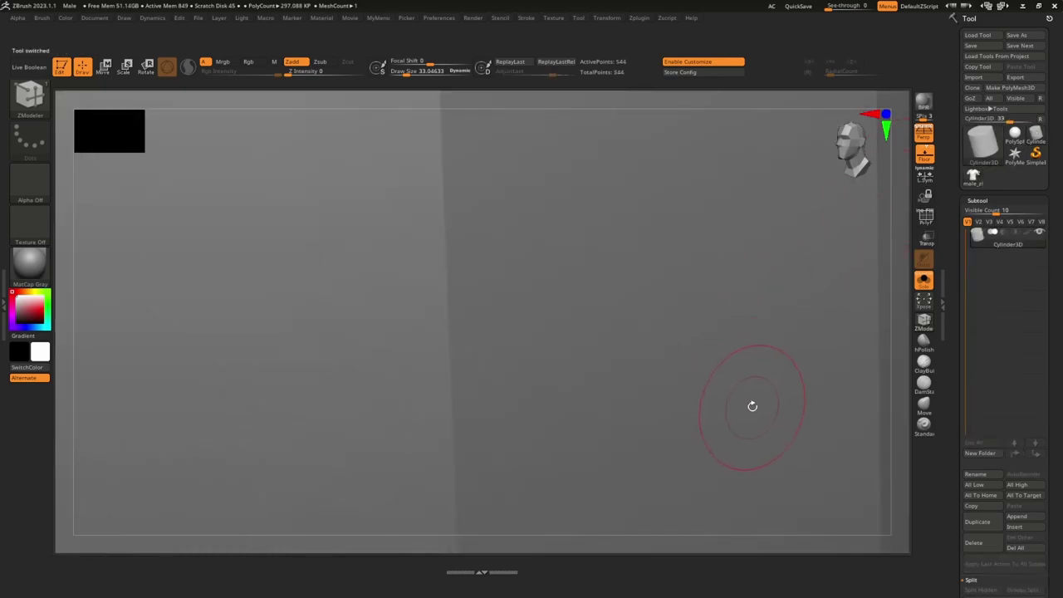
{"action": "key", "text": "f"}
{"action": "right_click_drag", "start_coordinate": [740, 437], "coordinate": [714, 382], "text": "ctrl"}
{"action": "left_click", "coordinate": [1011, 89]}
{"action": "key", "text": "shift+f"}
{"action": "right_click_drag", "start_coordinate": [775, 332], "coordinate": [797, 359]}
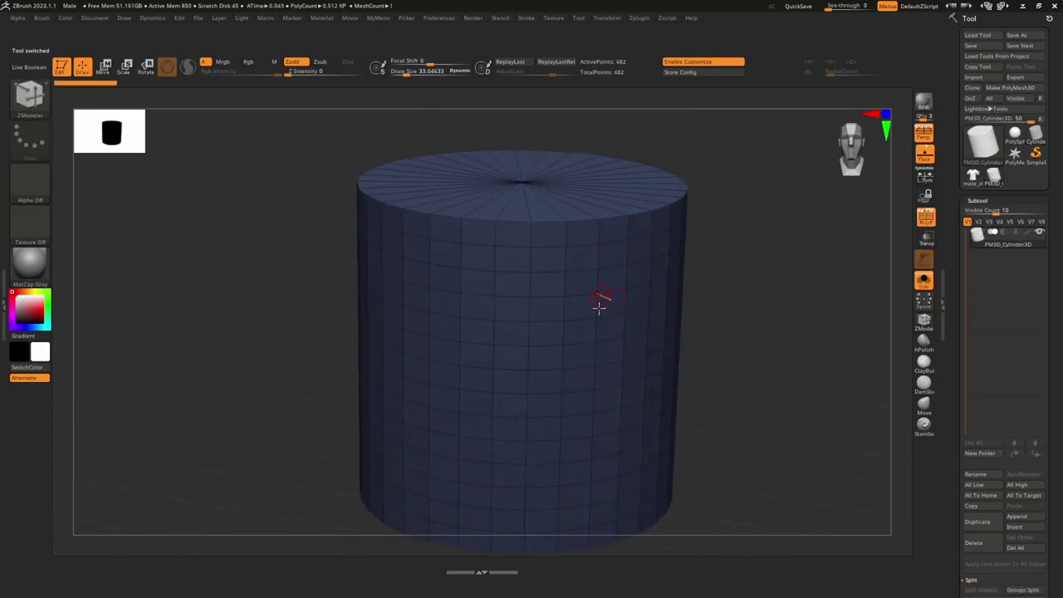
- Remove the cylinder's nonessential edge loops with Delete Loops from the Misc subpalette
{"action": "key", "text": "space"}
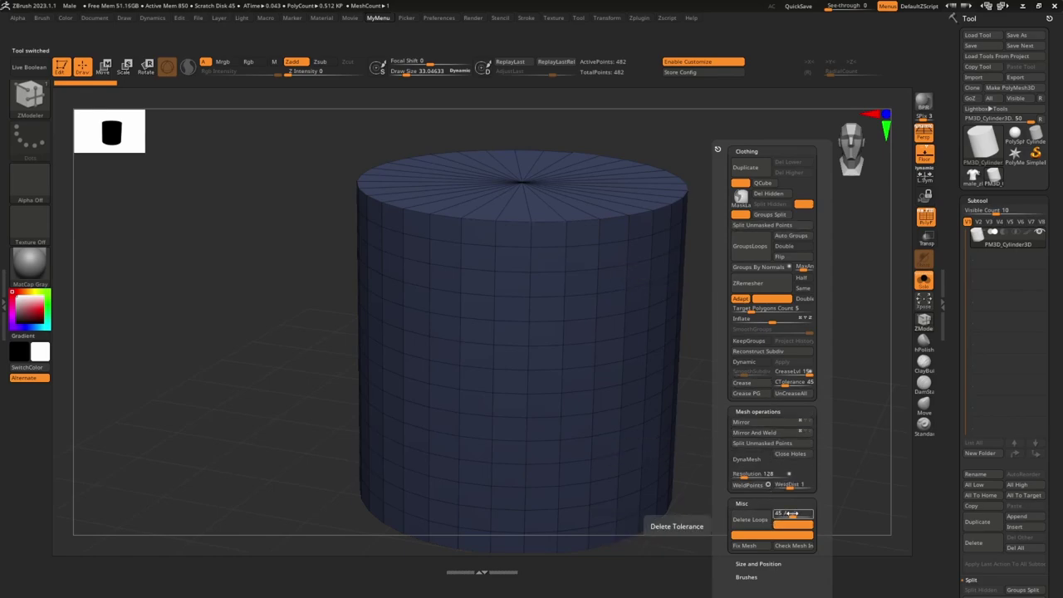
{"action": "left_click", "coordinate": [760, 519]}
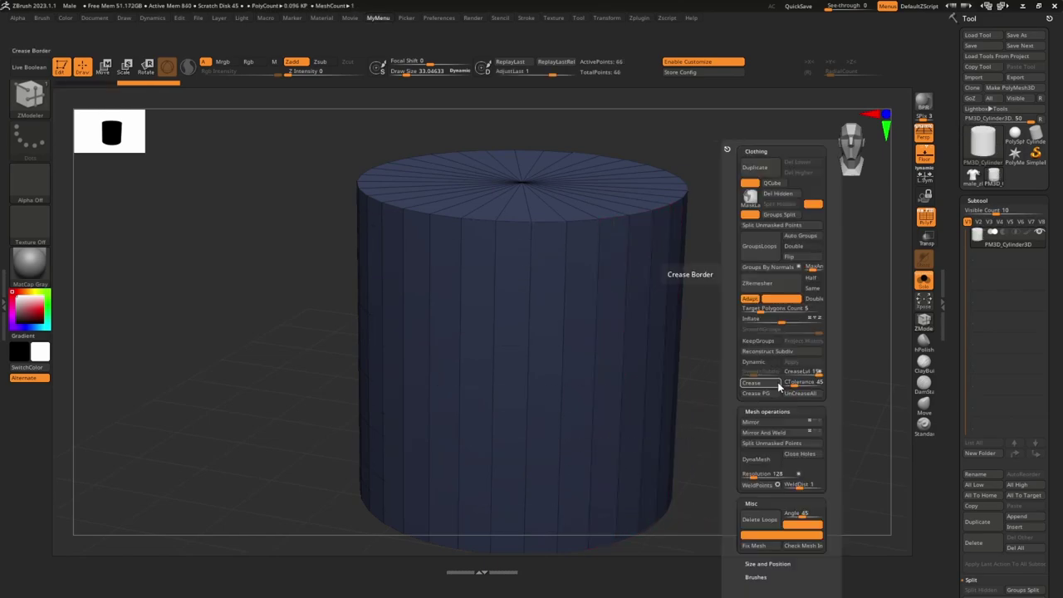
{"action": "left_click", "coordinate": [762, 503]}
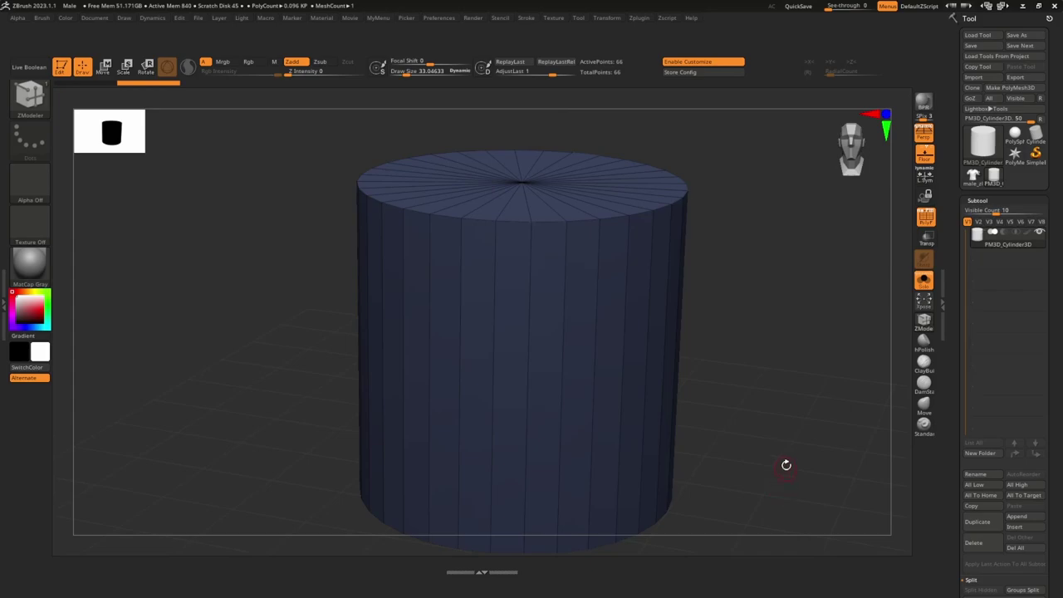
- Review the Size and Position subpalette of the custom menu, and turn off interface customization
{"action": "key", "text": "space"}
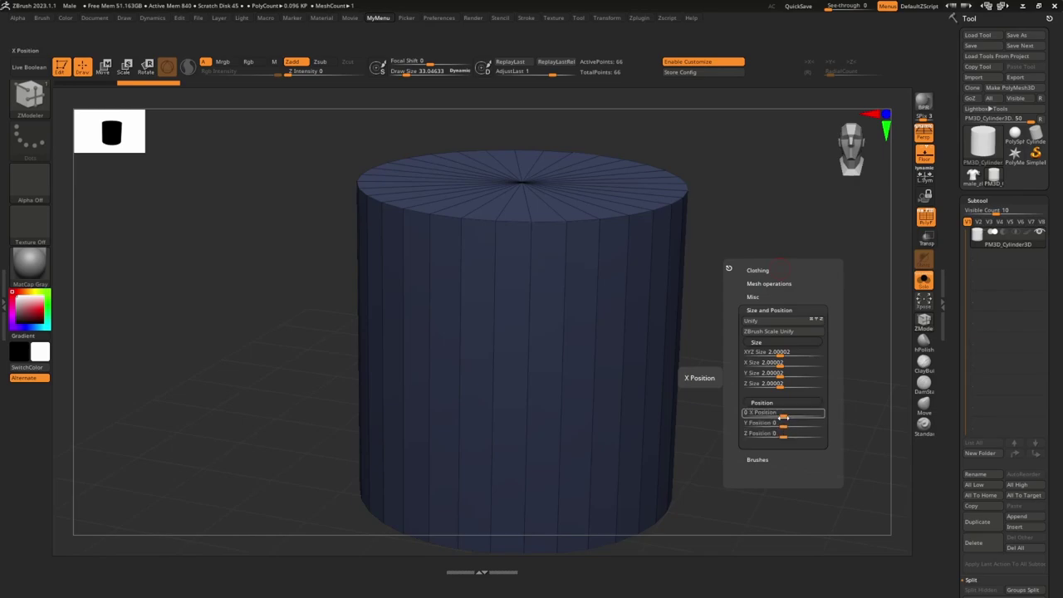
{"action": "key", "text": "Escape"}
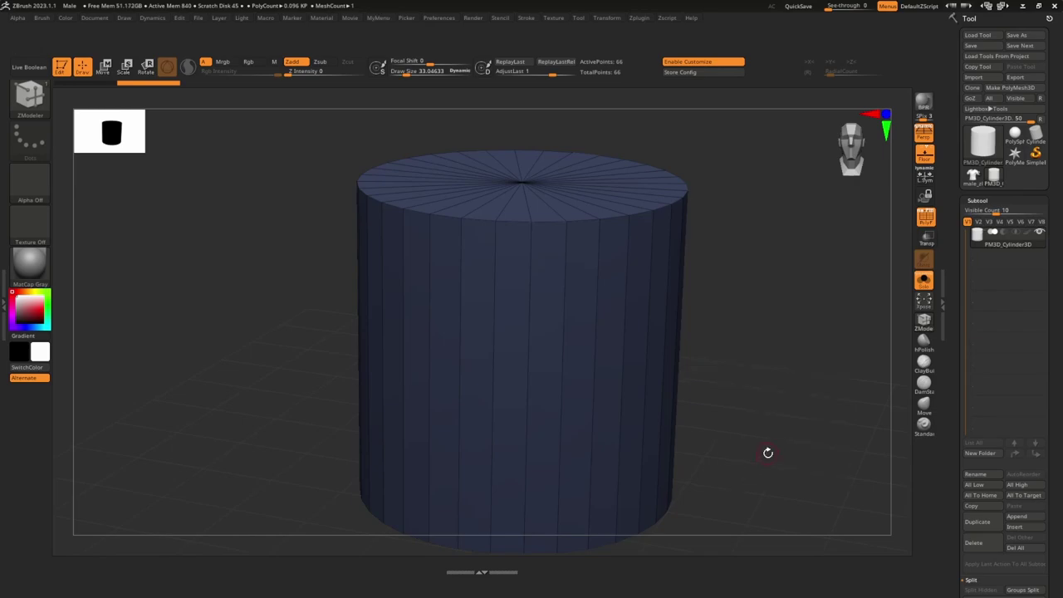
{"action": "key", "text": "space"}
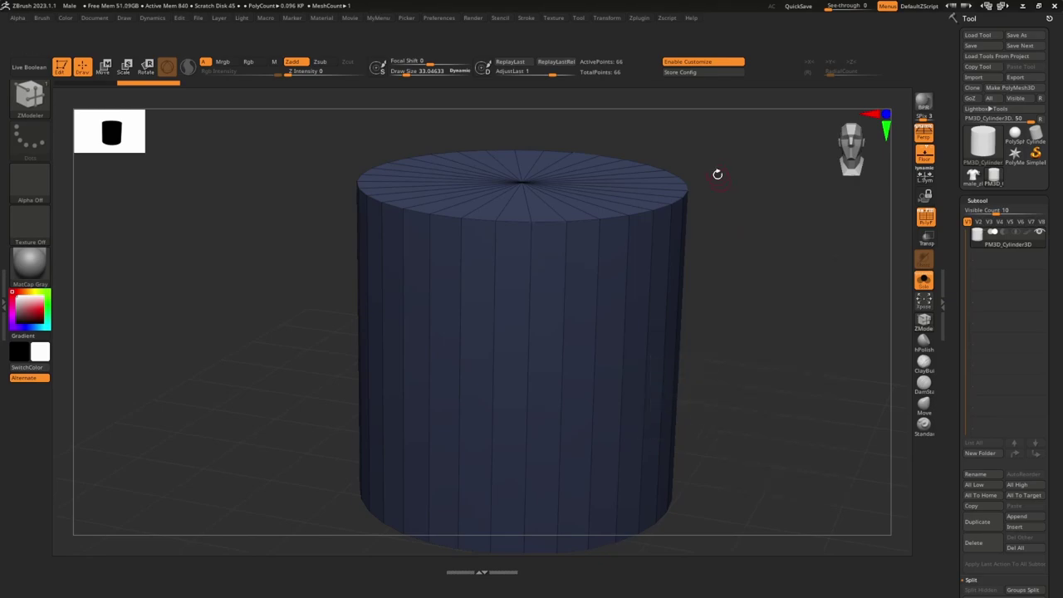
{"action": "left_click", "coordinate": [703, 61]}
- Deform the open cylinder's upper wall and smooth it near the rim after checking Minimum Connected Points To Smooth in Brushes
{"action": "key", "text": "space"}
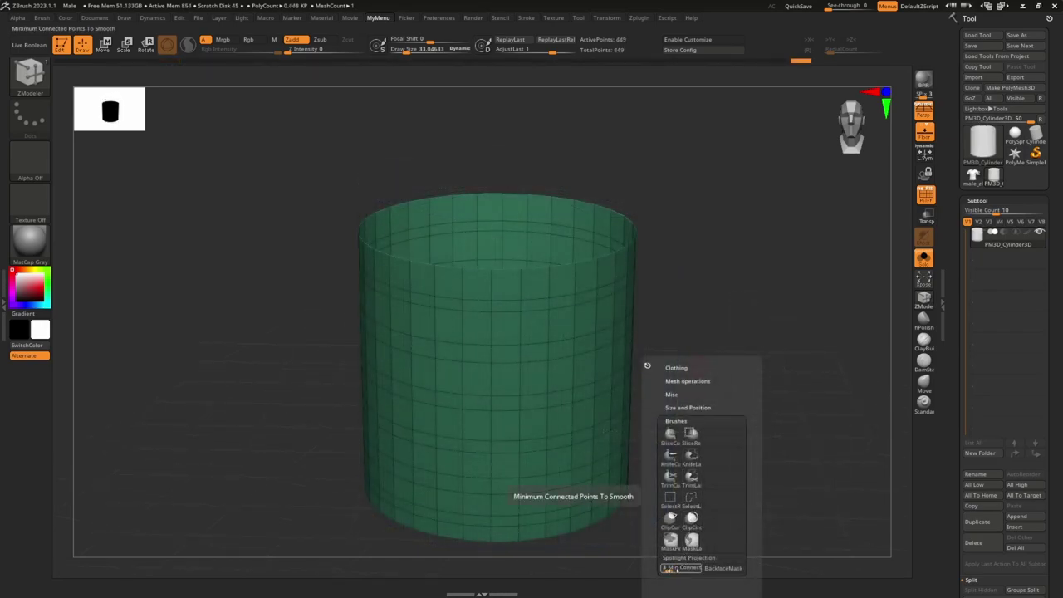
{"action": "key", "text": "s"}
{"action": "left_click_drag", "start_coordinate": [578, 317], "coordinate": [586, 355]}
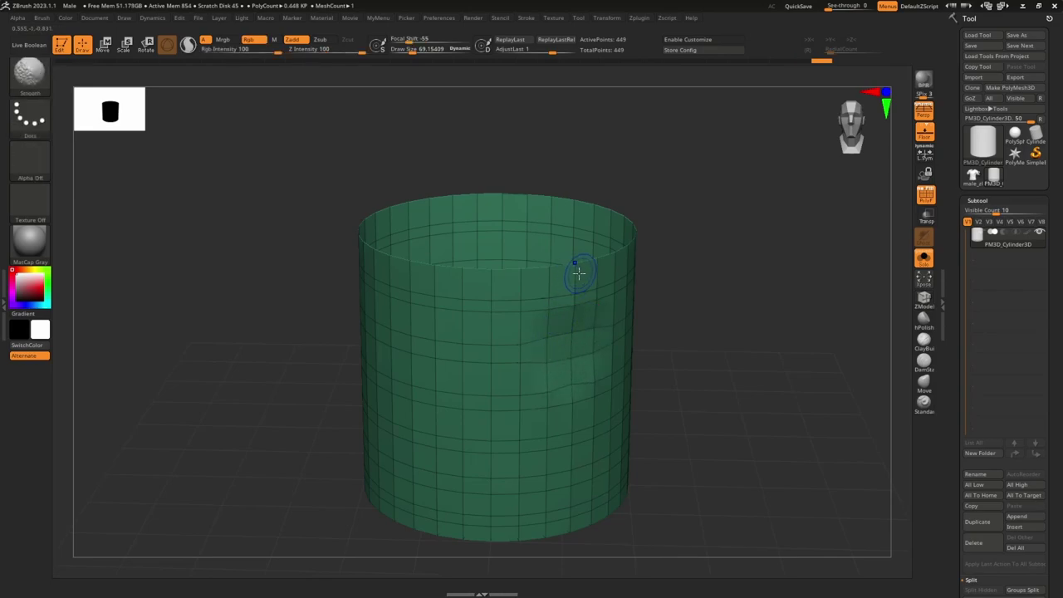
{"action": "left_click_drag", "start_coordinate": [597, 274], "coordinate": [589, 269], "text": "shift"}
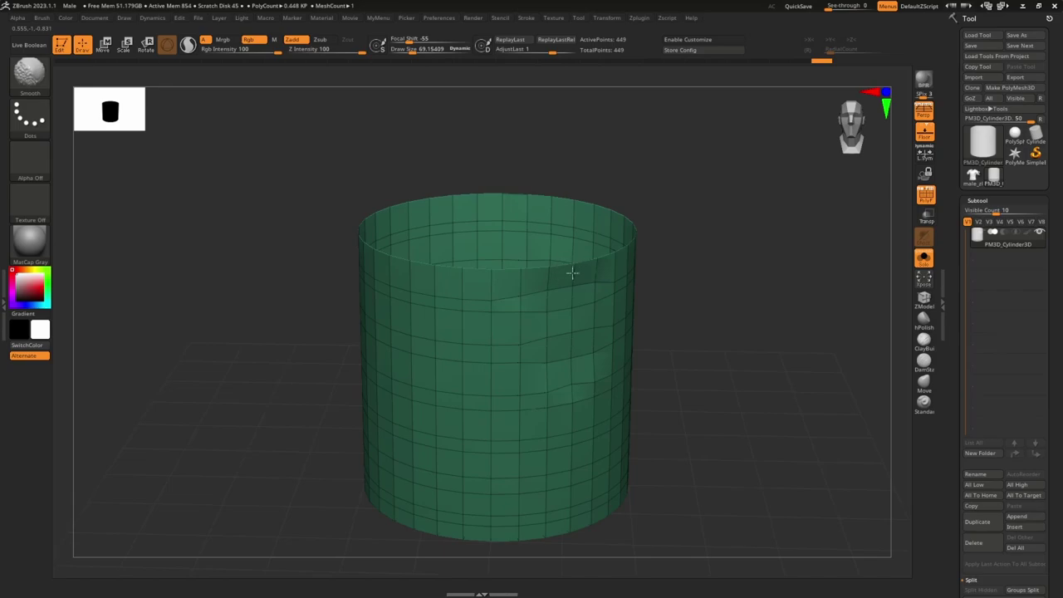
- Lower Minimum Connected Points To Smooth in the Brushes subpalette and smooth the cylinder's open front rim downward
{"action": "key", "text": "space"}
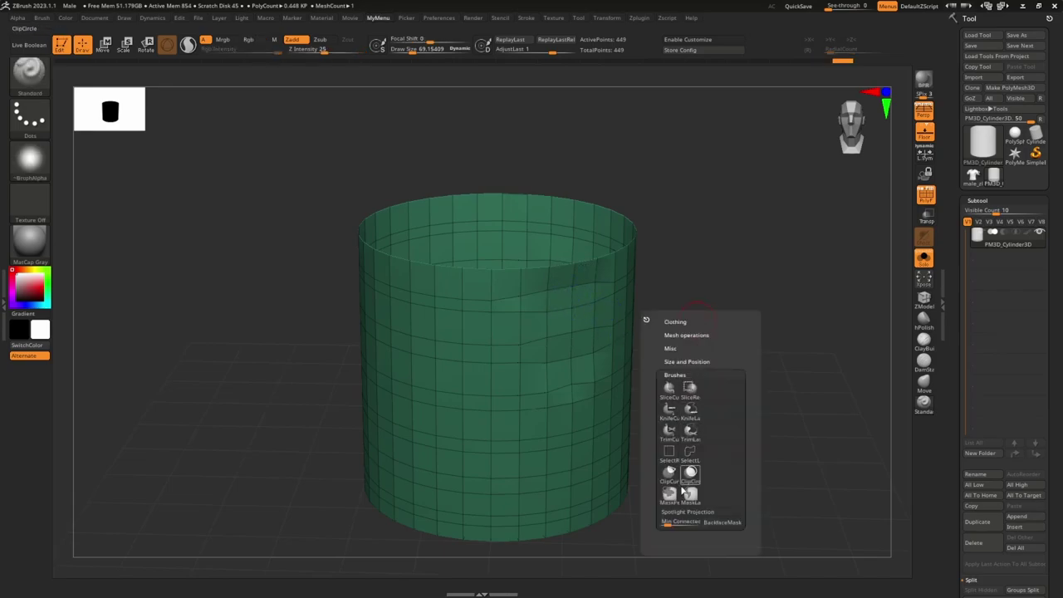
{"action": "key", "text": "shift"}
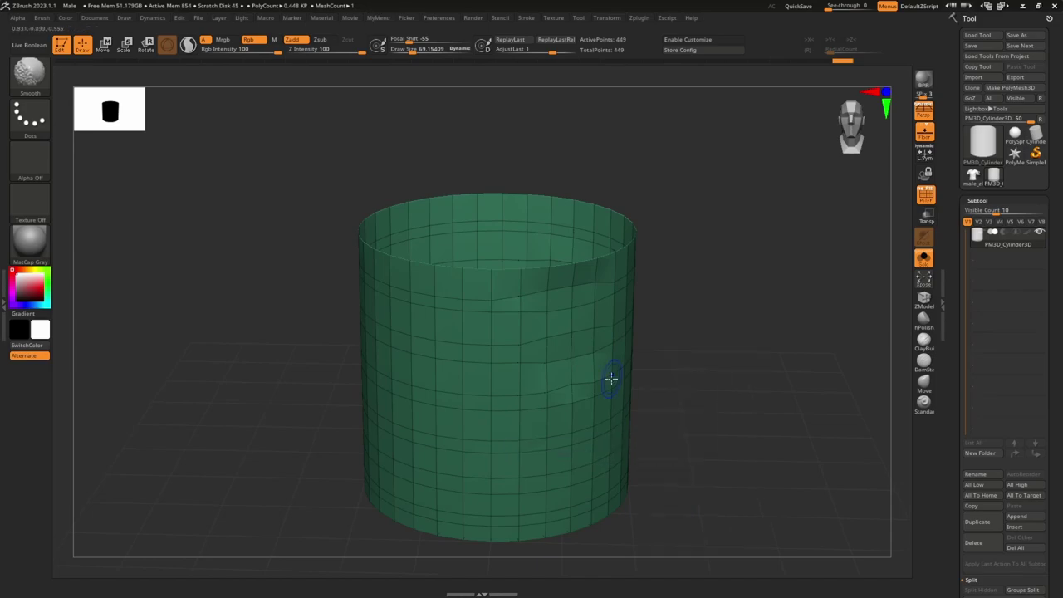
{"action": "mouse_move", "coordinate": [588, 271]}
{"action": "left_mouse_down"}
{"action": "mouse_move", "coordinate": [543, 291]}
{"action": "mouse_move", "coordinate": [598, 268]}
{"action": "mouse_move", "coordinate": [568, 334]}
{"action": "mouse_move", "coordinate": [514, 285]}
{"action": "mouse_move", "coordinate": [517, 320]}
{"action": "mouse_move", "coordinate": [590, 367]}
{"action": "left_mouse_up"}
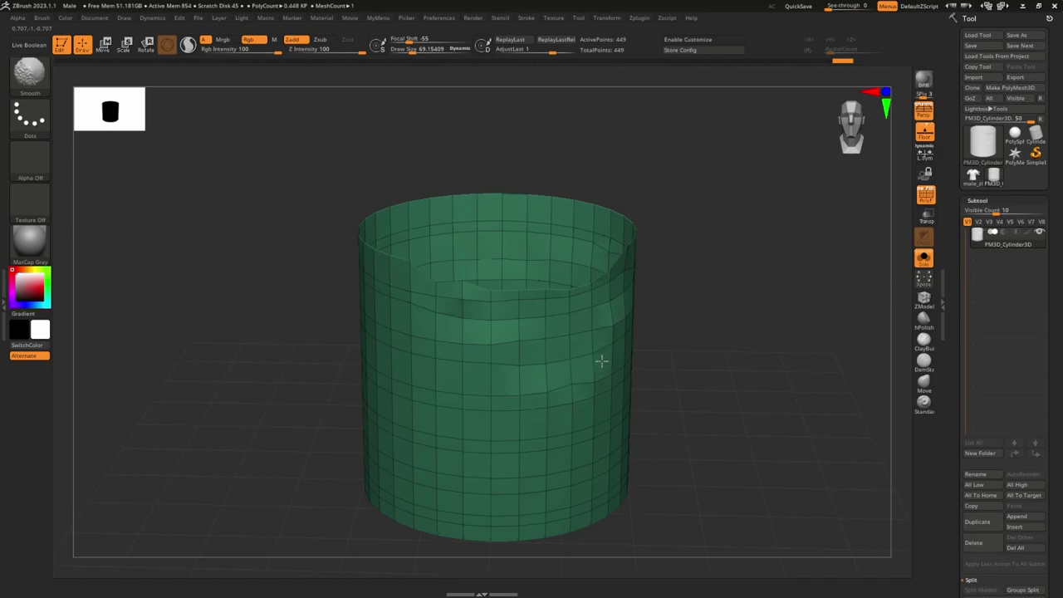
- Add the TrimDynamic brush to the docked brush icons and turn off interface customization
{"action": "key", "text": "m"}
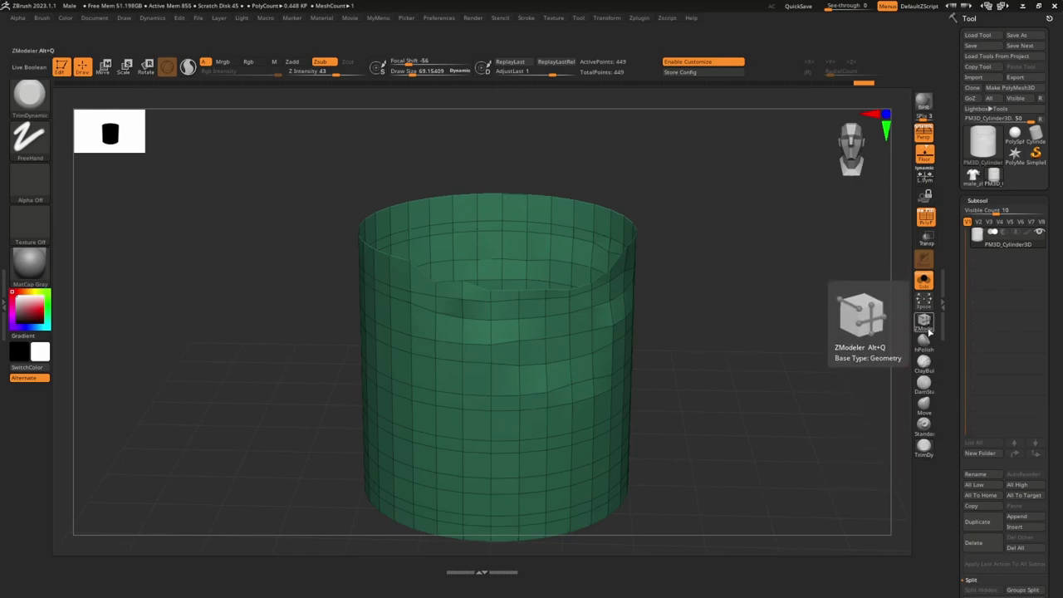
{"action": "left_click", "coordinate": [41, 17]}
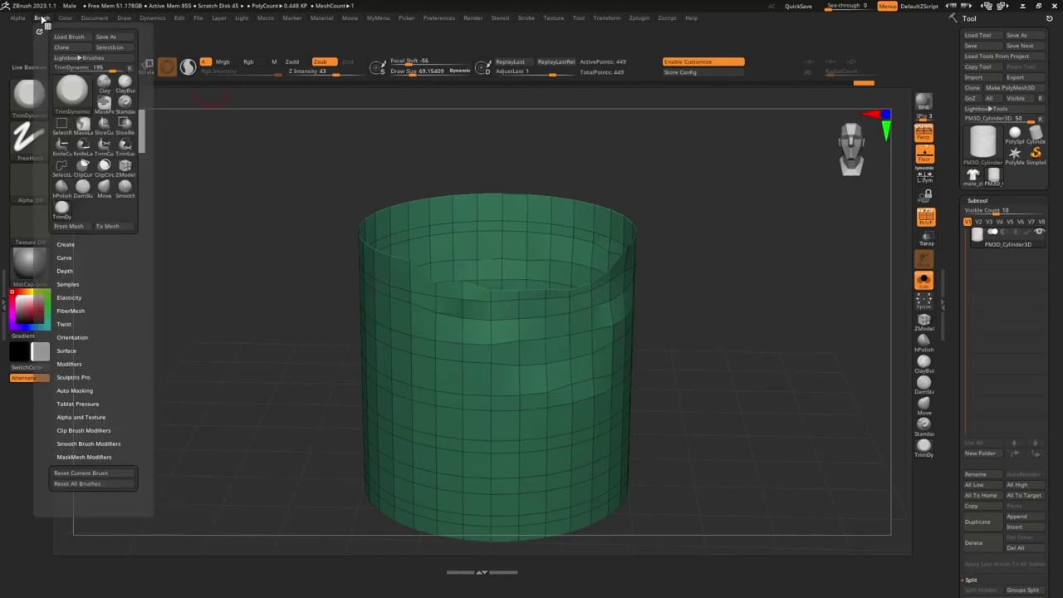
{"action": "left_click", "coordinate": [62, 209]}
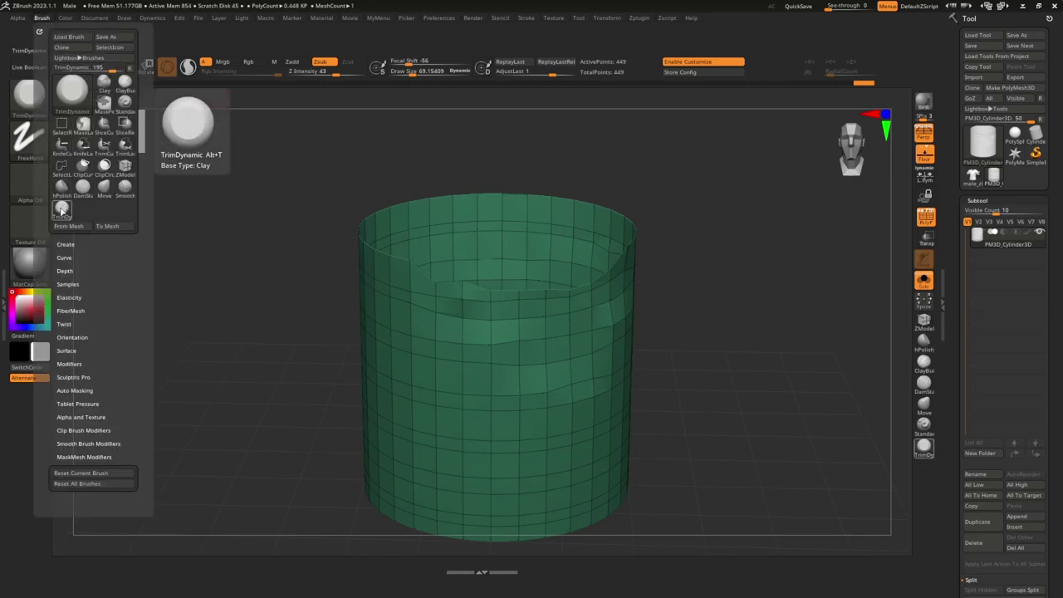
{"action": "left_click", "coordinate": [25, 97]}
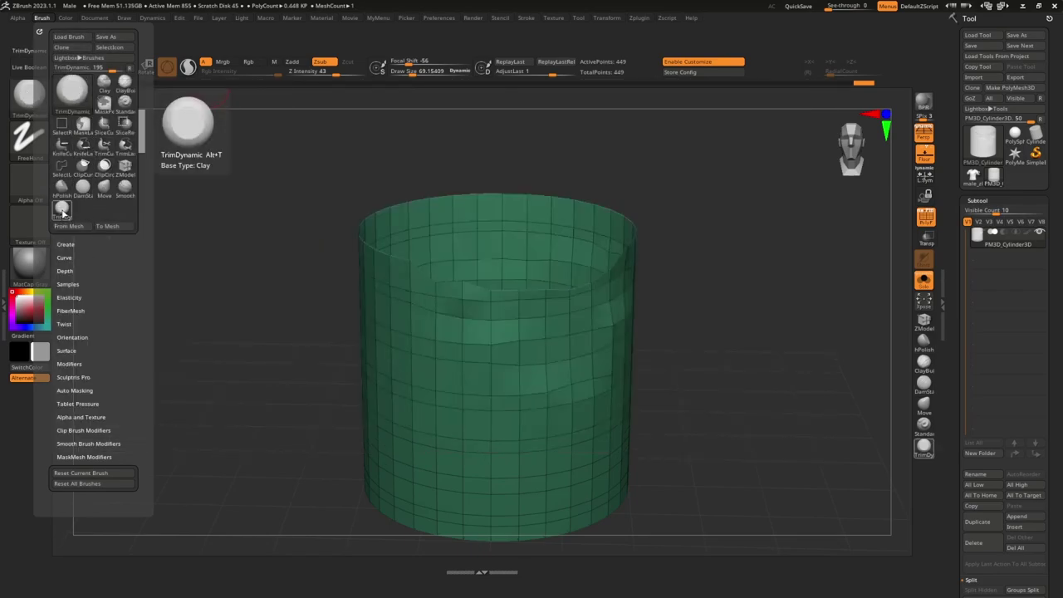
{"action": "key", "text": "ctrl"}
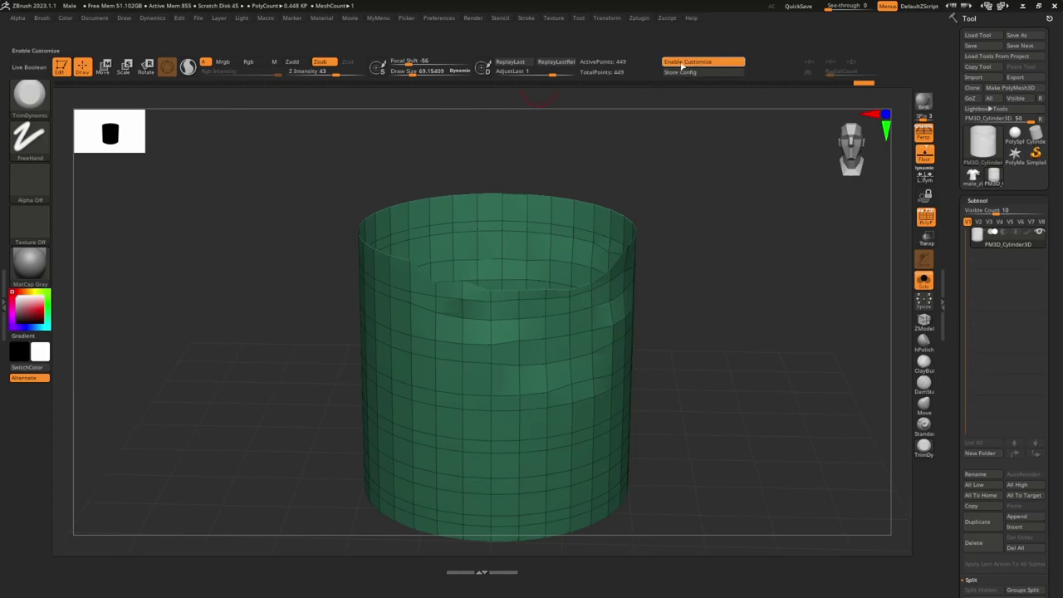
{"action": "left_click", "coordinate": [681, 62]}
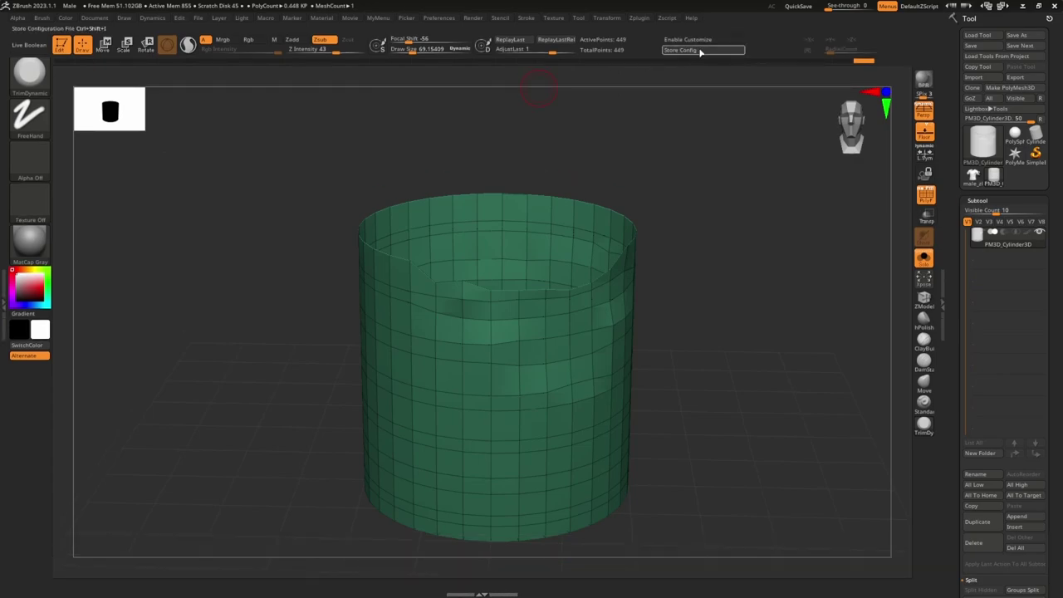
- Assign the hotkey Alt+T to the TrimDynamic brush in the Brush palette
{"action": "left_click", "coordinate": [42, 17]}
{"action": "key", "text": "ctrl"}
{"action": "left_click", "coordinate": [62, 208], "text": "ctrl+alt"}
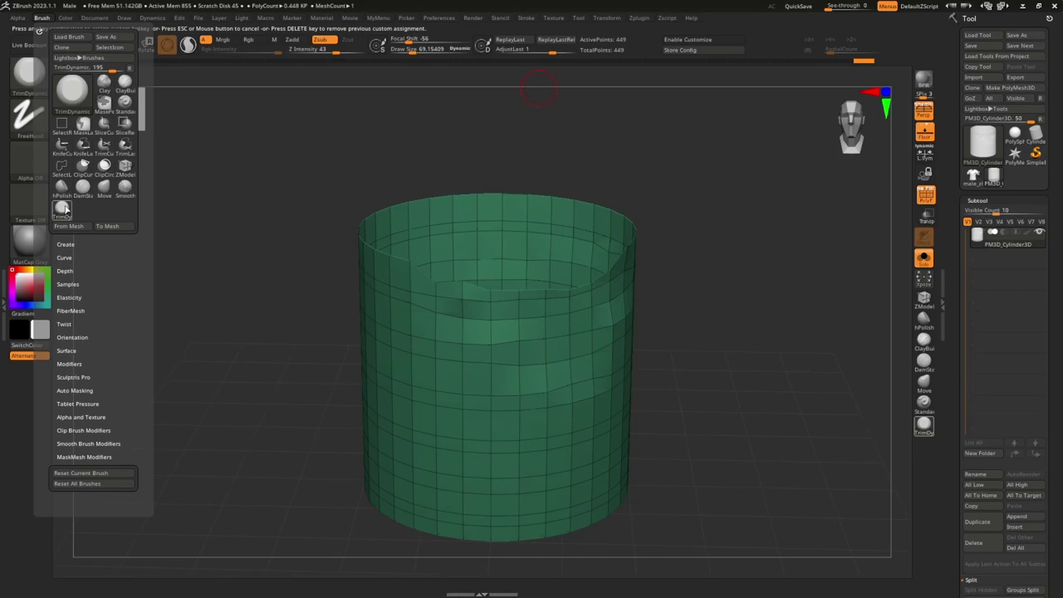
{"action": "key", "text": "alt+t"}
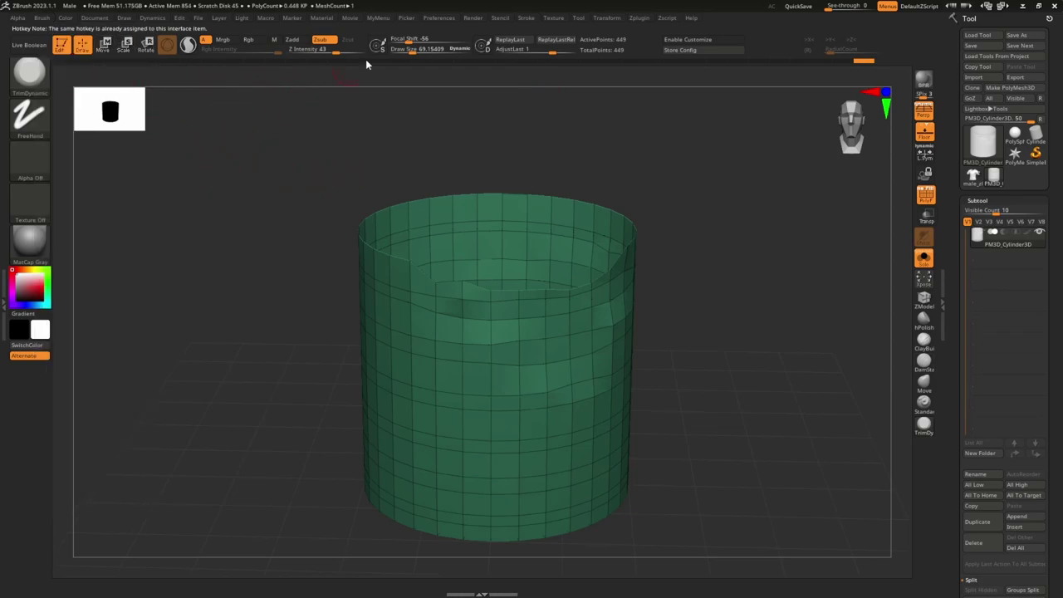
- Examine the Config and Hotkeys preferences for the options that store and save the interface layout and hotkeys
{"action": "left_click", "coordinate": [446, 20]}
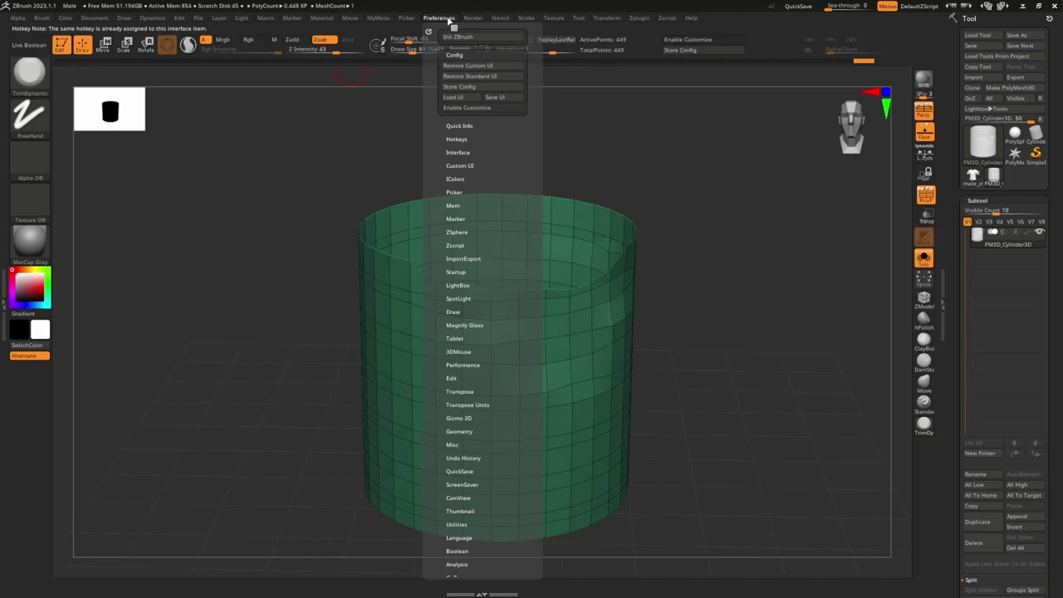
{"action": "left_click", "coordinate": [456, 89]}
{"action": "key", "text": "1"}
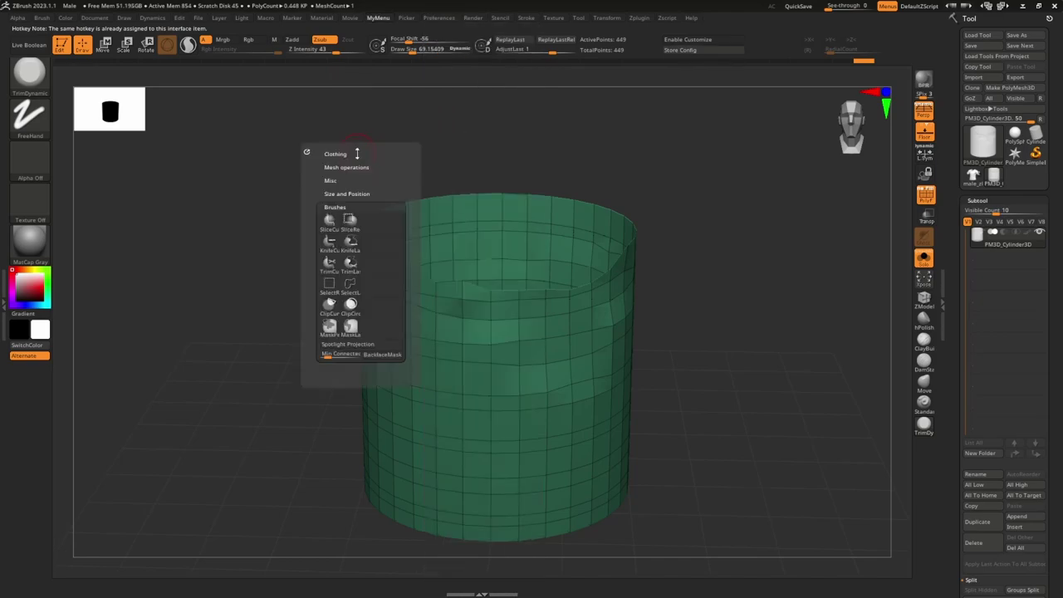
{"action": "left_click", "coordinate": [406, 18]}
{"action": "left_click", "coordinate": [439, 19]}
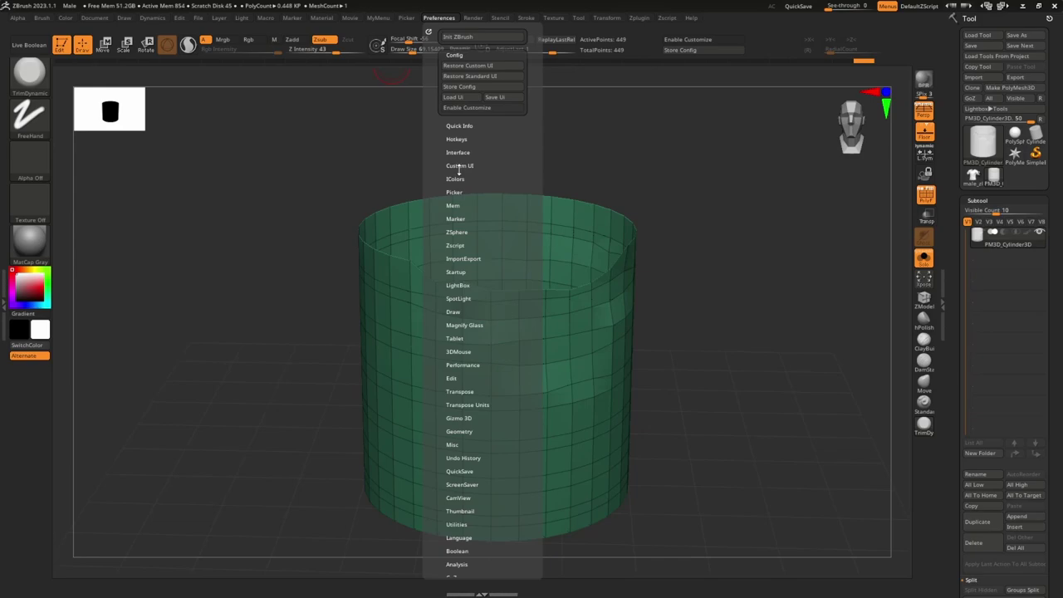
{"action": "left_click", "coordinate": [457, 139]}
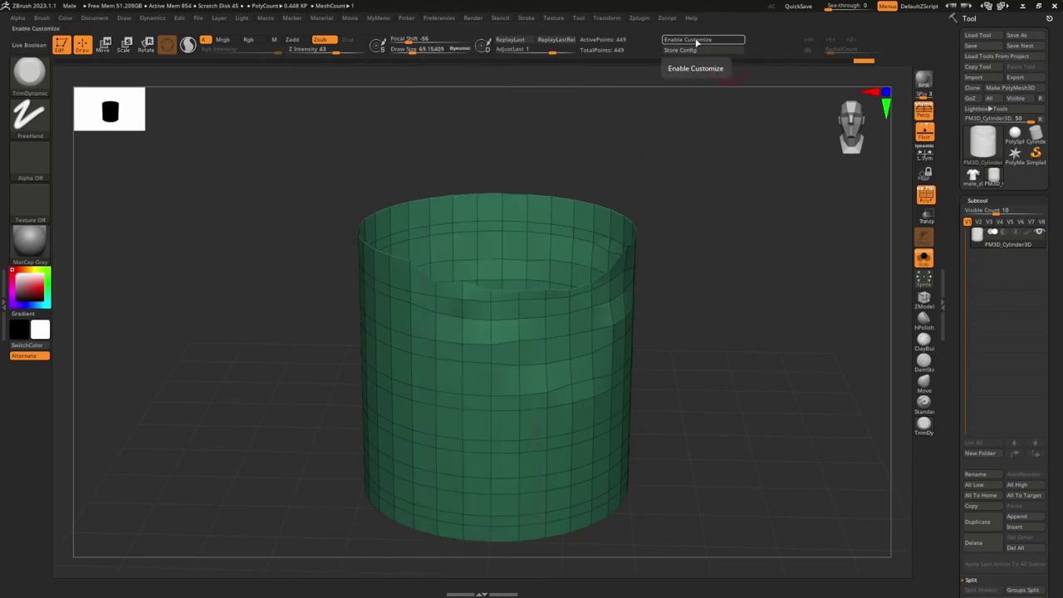
{"action": "left_click", "coordinate": [438, 17]}
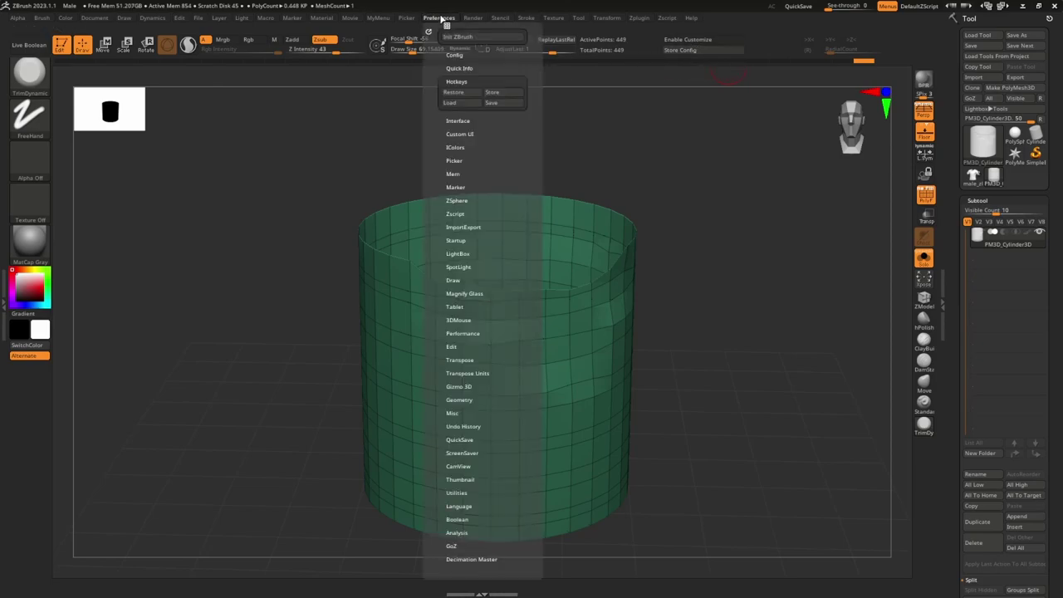
{"action": "left_click", "coordinate": [458, 55]}
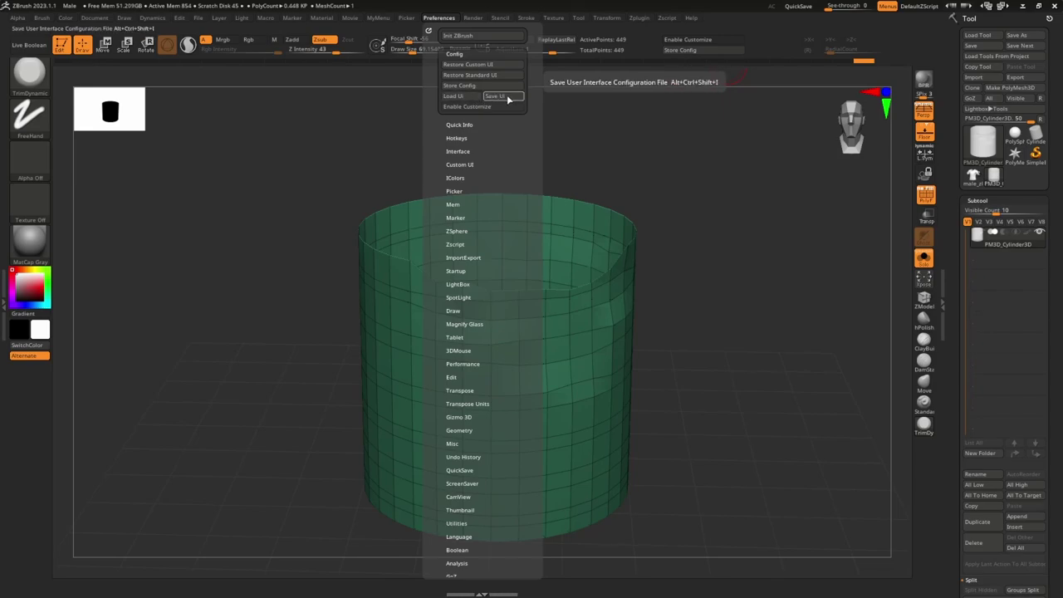
- Enable interface customization and remove all the docked brushes, from ZModeler to TrimDynamic, from the shelf
{"action": "left_click", "coordinate": [703, 40]}
{"action": "left_click_drag", "start_coordinate": [923, 325], "coordinate": [854, 365], "text": "ctrl+alt"}
{"action": "left_click_drag", "start_coordinate": [921, 384], "coordinate": [863, 382], "text": "ctrl+alt"}
{"action": "mouse_move", "coordinate": [925, 411]}
{"action": "left_mouse_down", "text": "ctrl+alt"}
{"action": "mouse_move", "coordinate": [832, 402]}
{"action": "mouse_move", "coordinate": [881, 416]}
{"action": "left_mouse_up", "text": "ctrl+alt"}
{"action": "left_click_drag", "start_coordinate": [923, 447], "coordinate": [777, 397], "text": "ctrl+alt"}
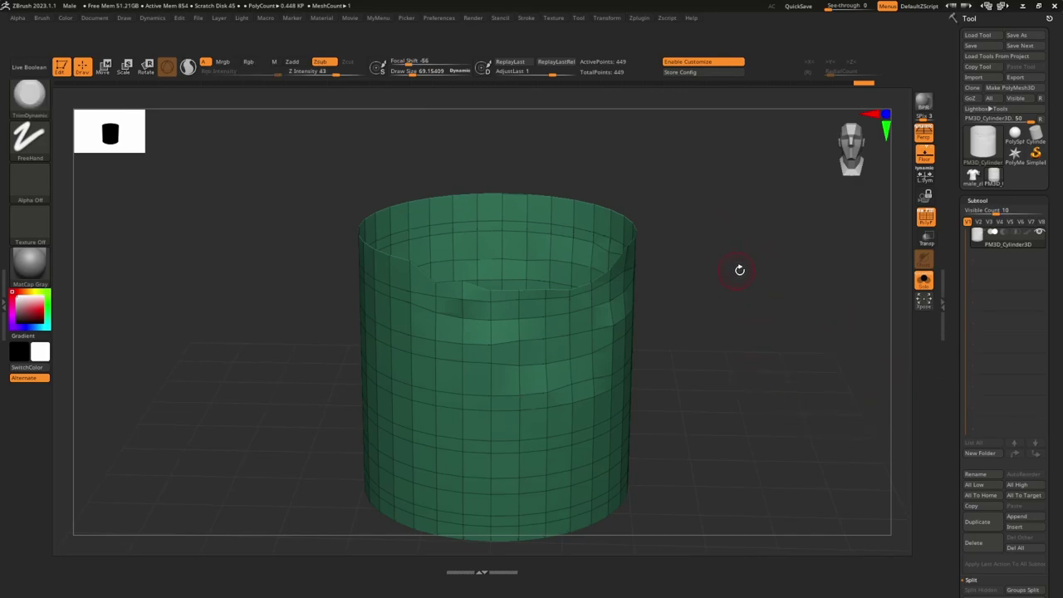
- Turn off interface customization and store the current interface configuration
{"action": "left_click", "coordinate": [707, 62]}
{"action": "left_click", "coordinate": [705, 52]}
{"action": "left_click", "coordinate": [615, 333]}
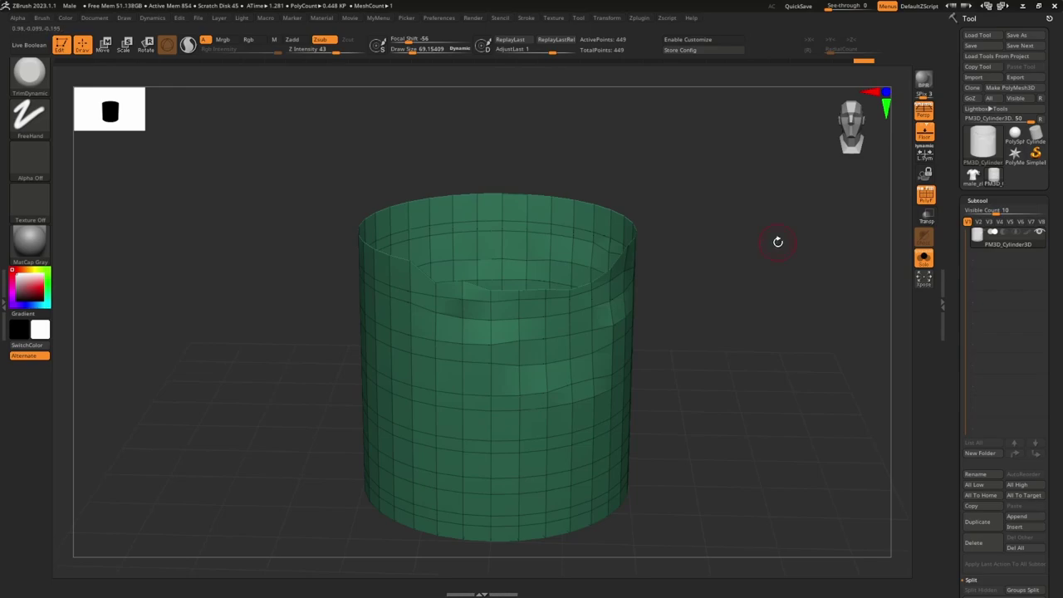
- Check the custom menu's Clothing subpalette, and look at the options for loading interface and hotkeys files in Preferences
{"action": "key", "text": "2"}
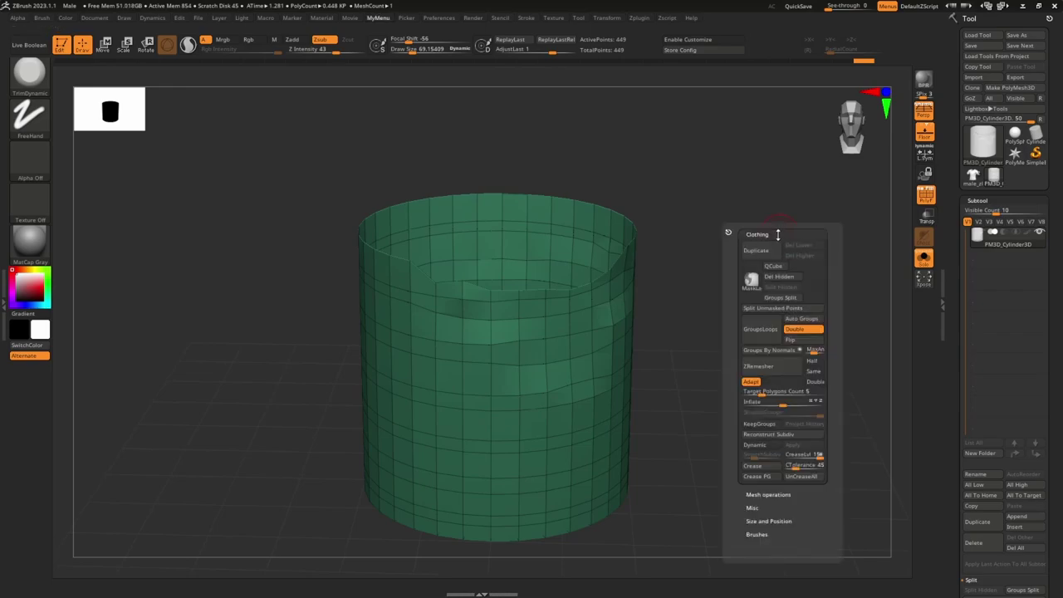
{"action": "left_click", "coordinate": [769, 233]}
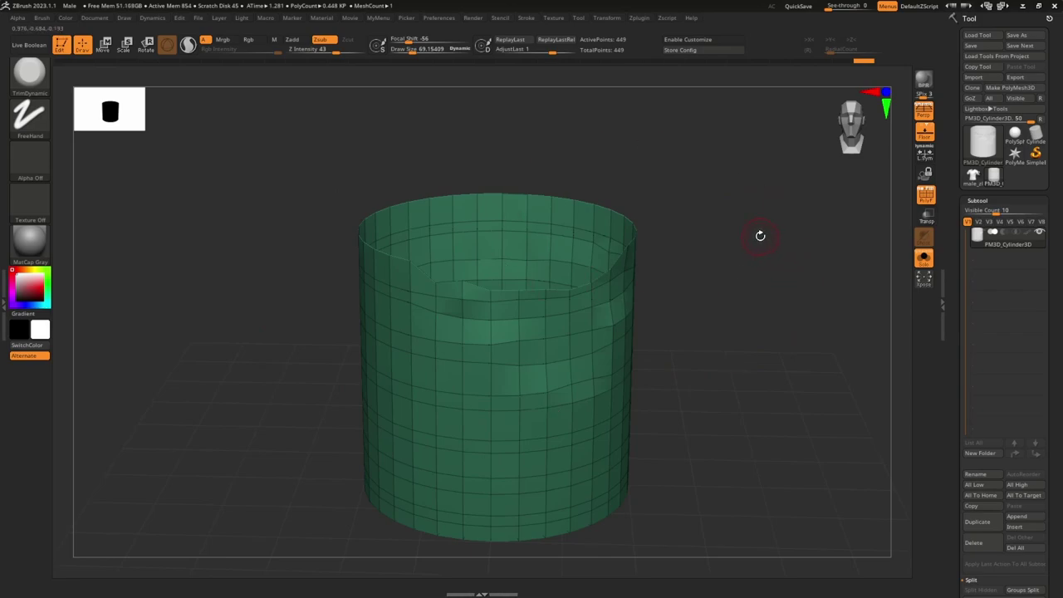
{"action": "left_click", "coordinate": [444, 18]}
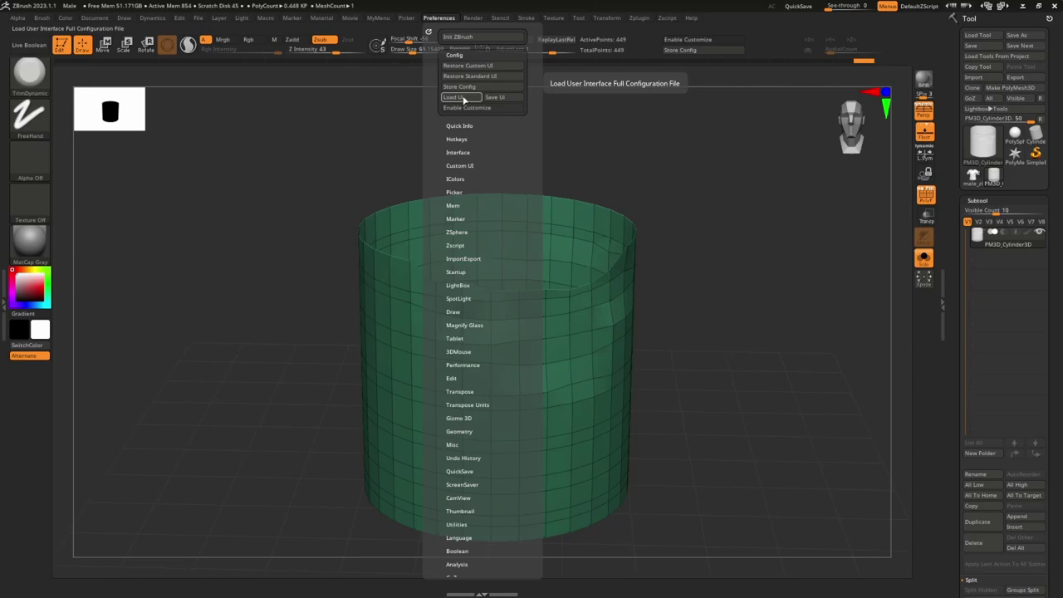
{"action": "left_click", "coordinate": [458, 137]}
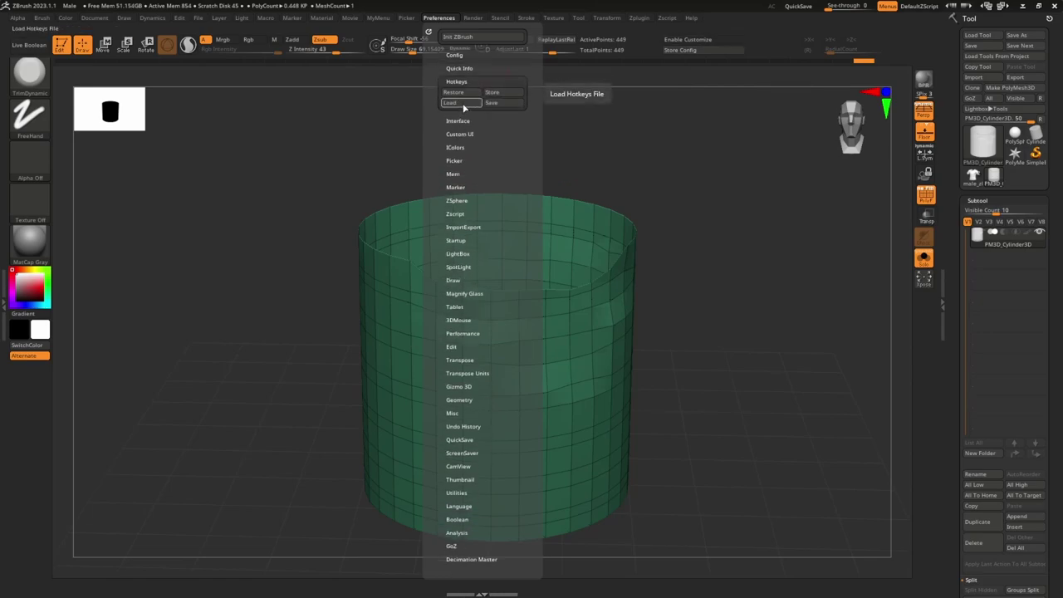